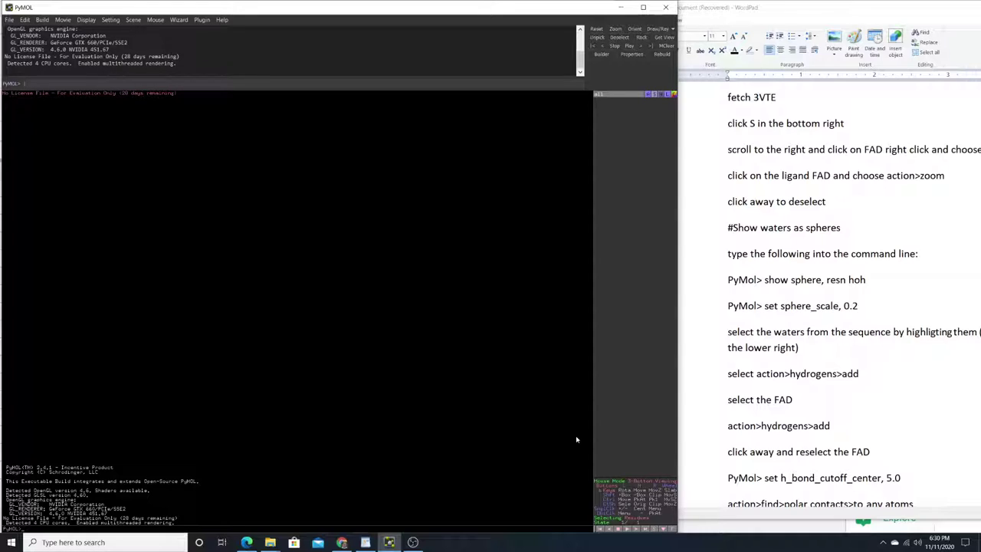
# Step: Review the FAD in 3VTE interaction spreadsheet and the RCSB PDB structure summary page for 3VTE in the browser
pyautogui.click(342, 542)
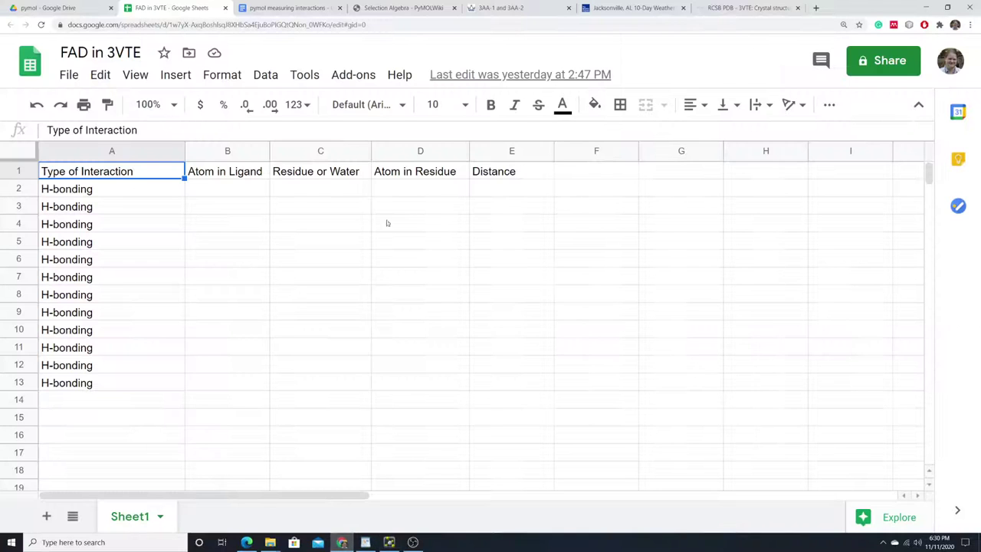
pyautogui.click(716, 7)
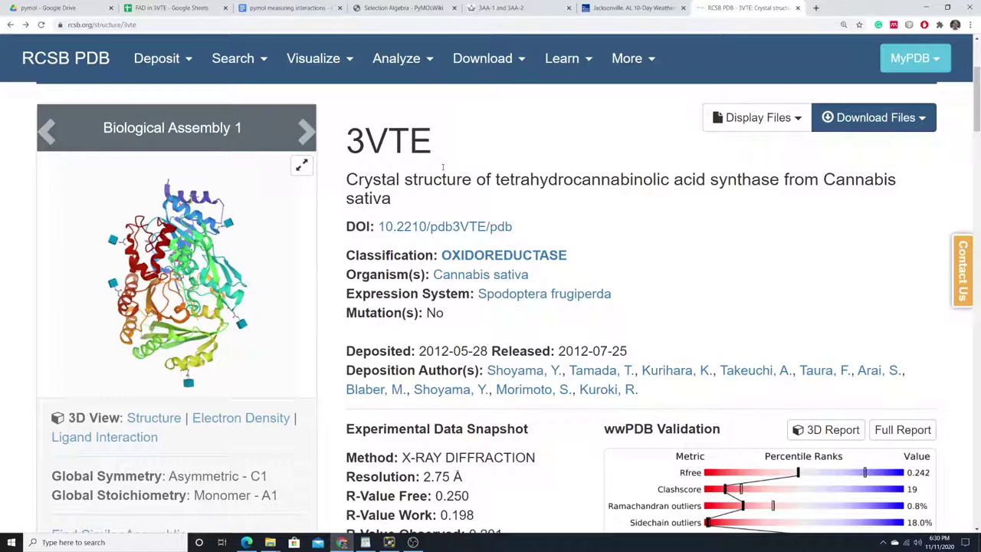
pyautogui.scroll(3, 413, 160)
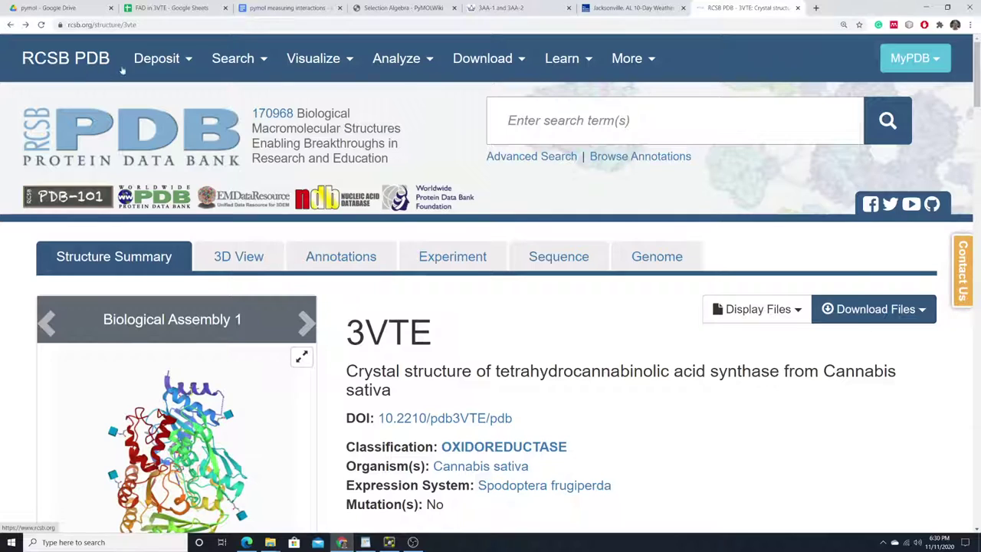
pyautogui.click(390, 543)
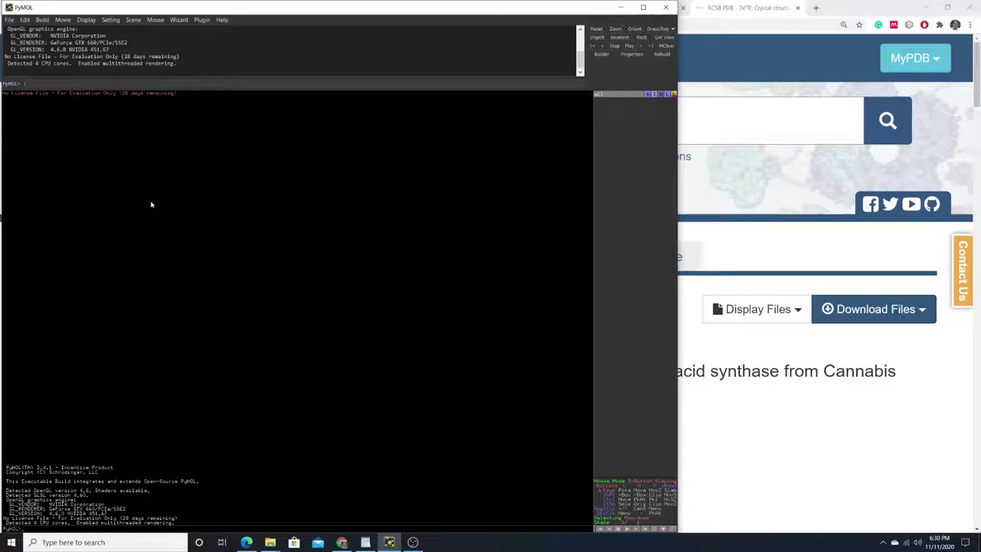
# Step: Copy the command "fetch 3VTE" from the WordPad instructions and run it in PyMOL to load the structure
pyautogui.click(365, 541)
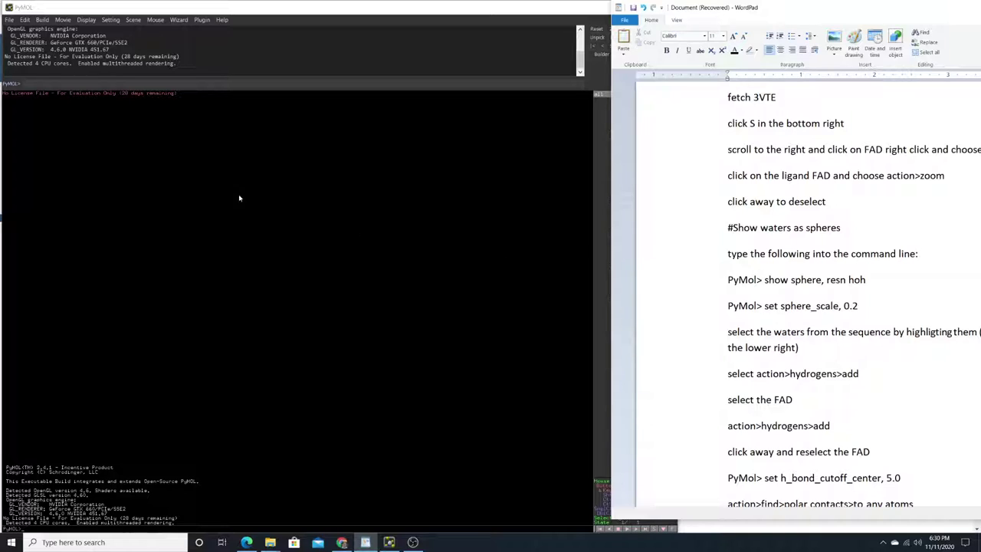
pyautogui.click(185, 87)
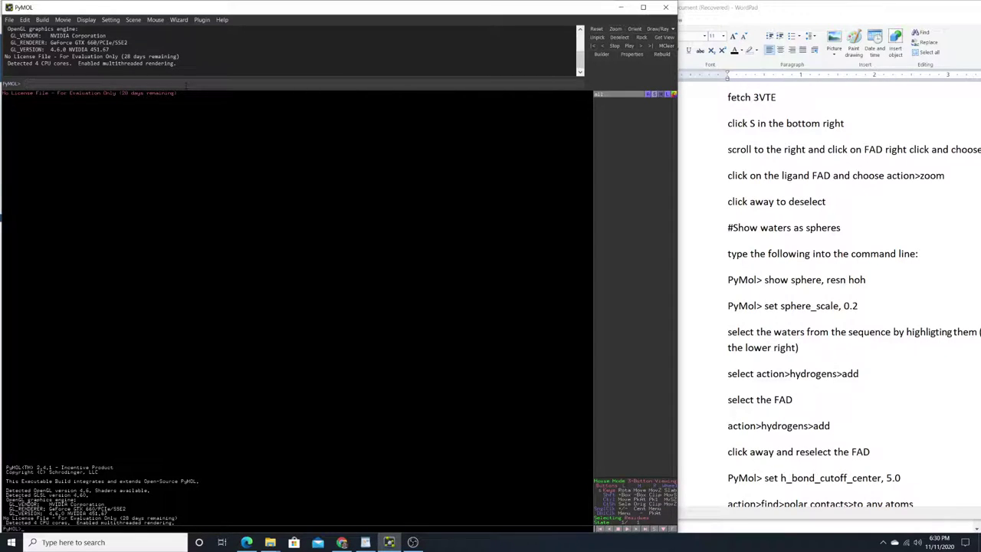
pyautogui.scroll(2, 292, 50)
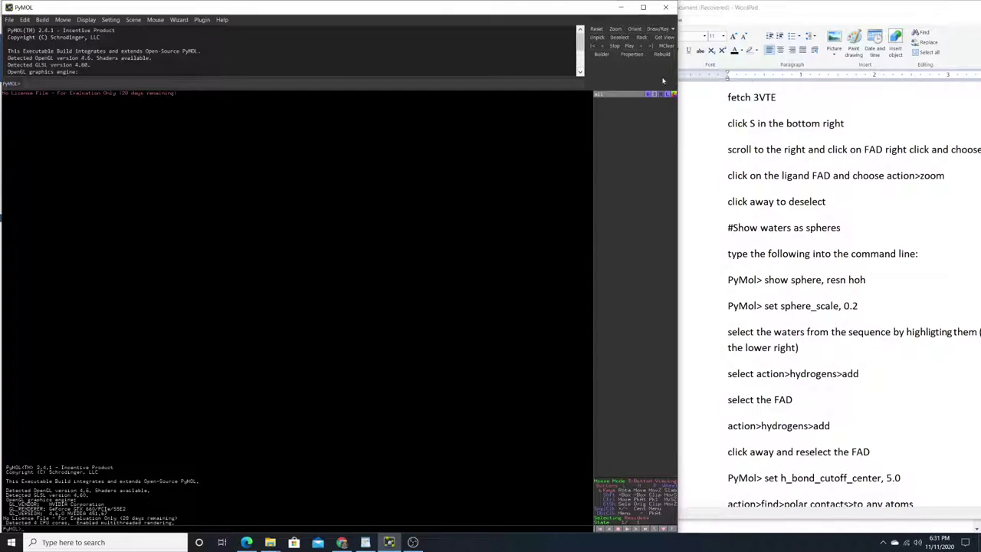
pyautogui.click(766, 96)
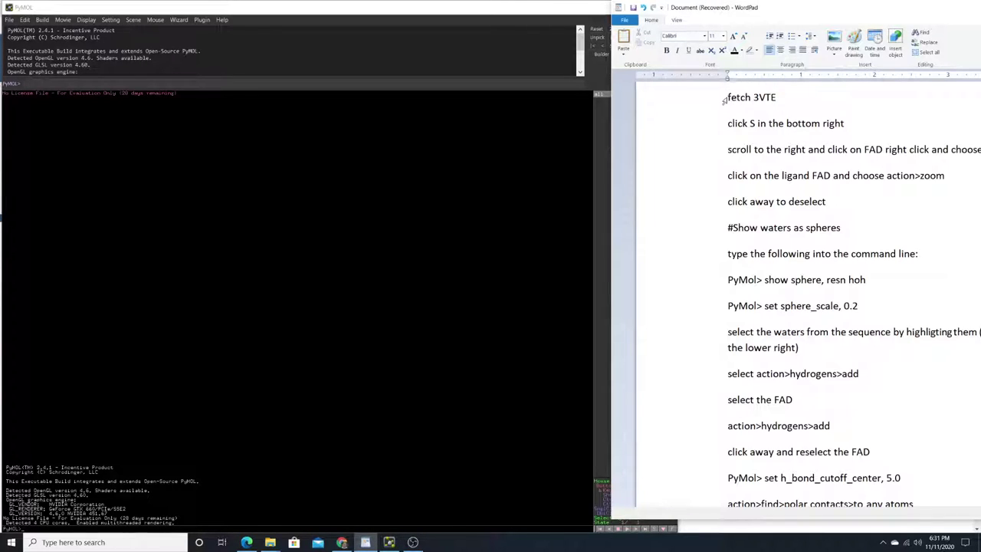
pyautogui.moveTo(728, 96); pyautogui.dragTo(776, 97)
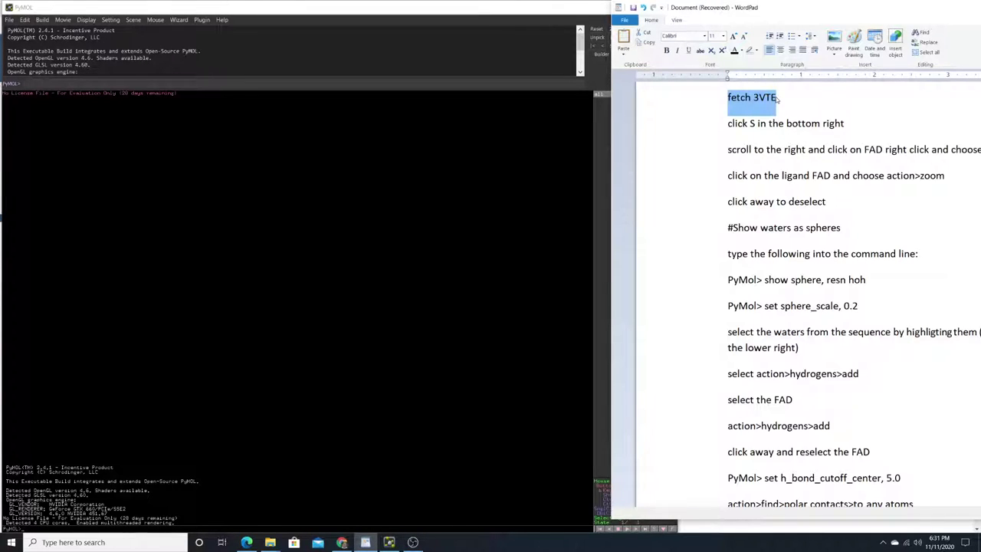
pyautogui.hotkey('ctrl', 'c')
pyautogui.hotkey('alt', 'Tab')
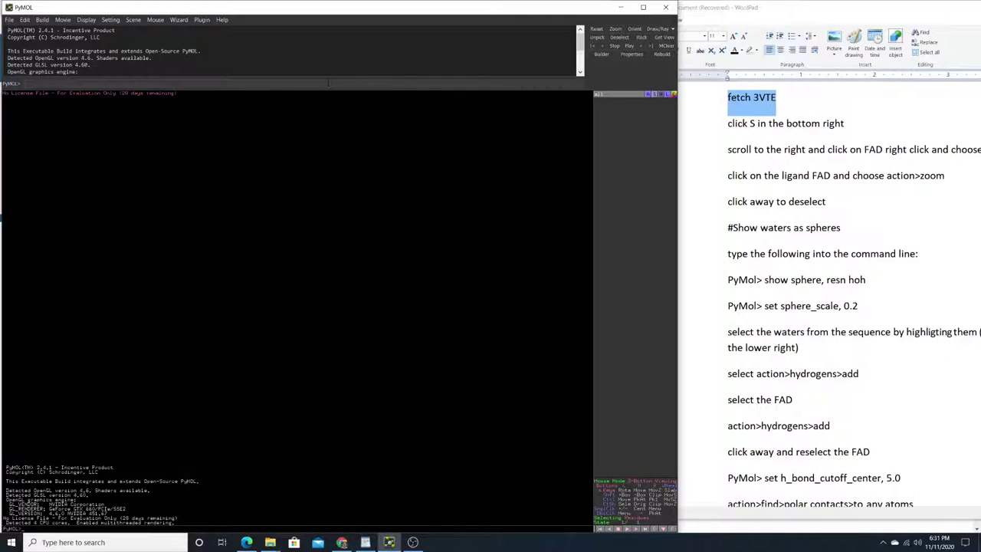
pyautogui.hotkey('ctrl', 'v')
pyautogui.press('Return')
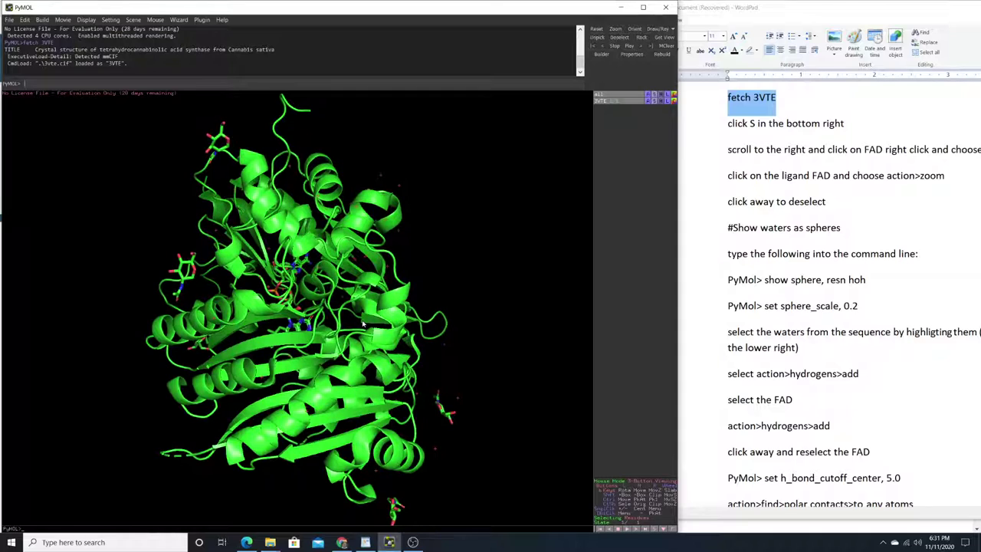
# Step: Display the amino acid sequence of the 3VTE structure above the molecule
pyautogui.moveTo(364, 326); pyautogui.dragTo(356, 323)
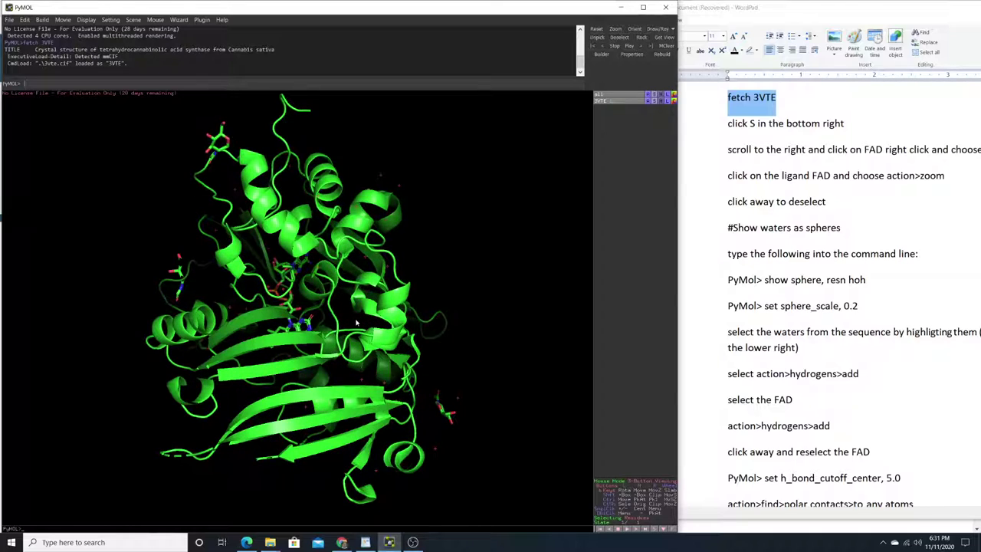
pyautogui.scroll(-2, 356, 323)
pyautogui.scroll(2, 356, 322)
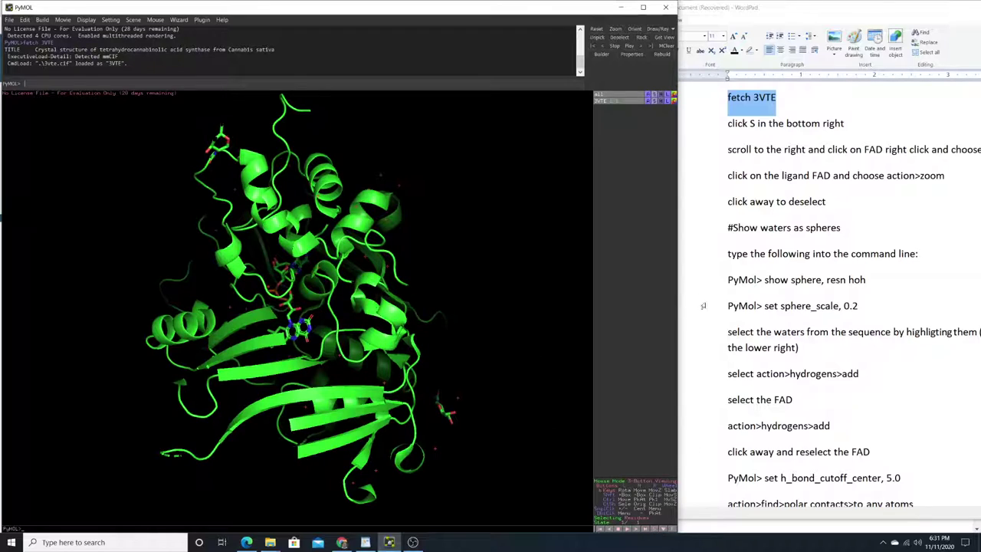
pyautogui.click(655, 530)
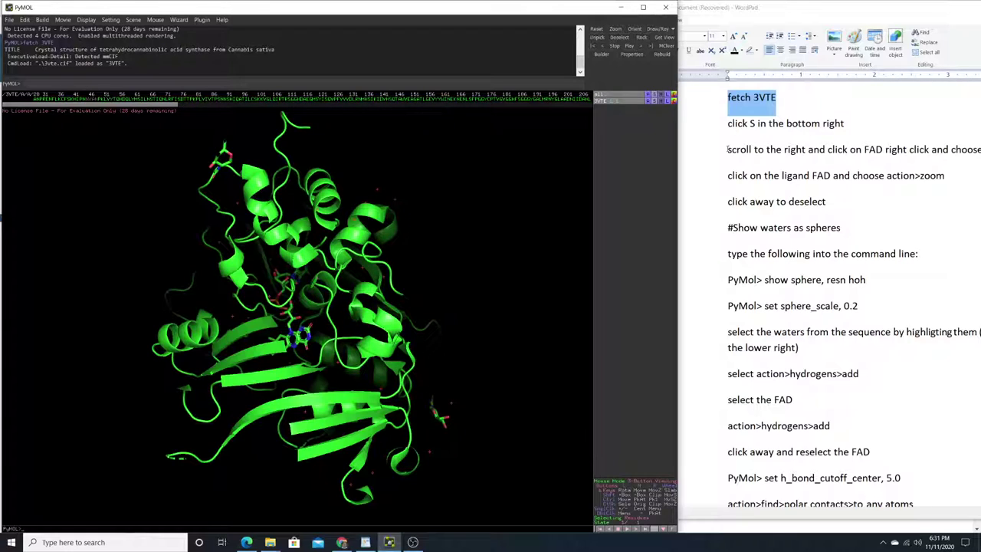
# Step: Select the FAD ligand in the sequence, zoom in on it, and clear the selection
pyautogui.moveTo(127, 105); pyautogui.dragTo(550, 118)
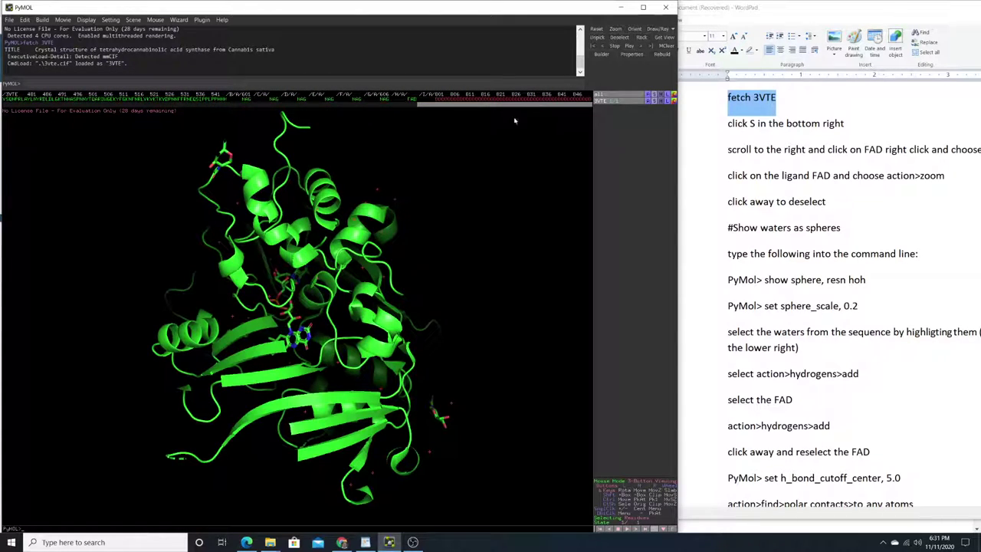
pyautogui.click(410, 99)
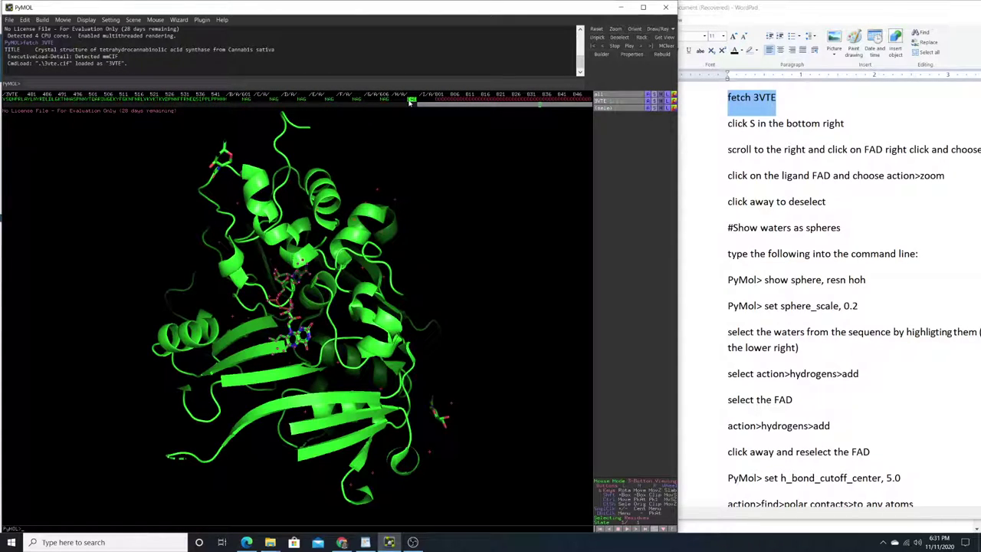
pyautogui.rightClick(410, 100)
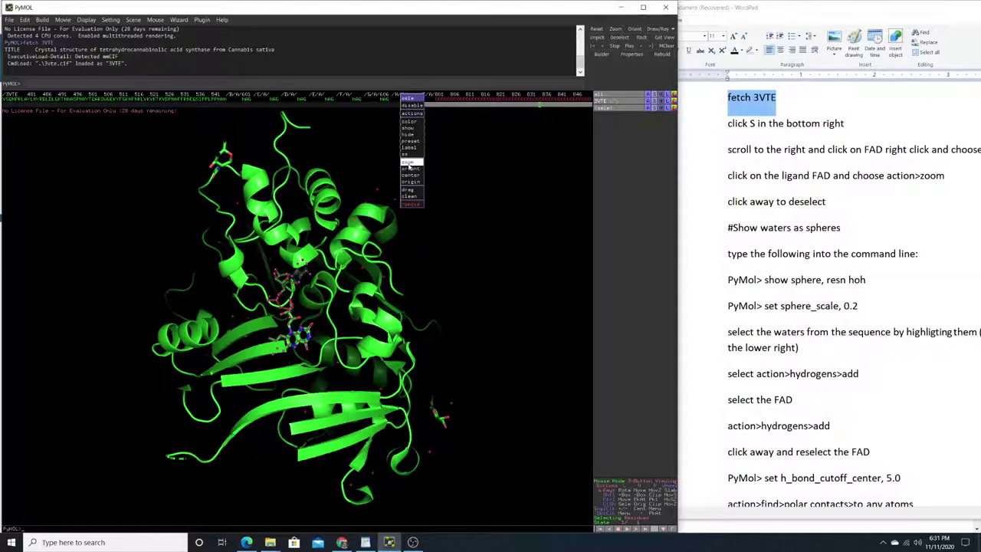
pyautogui.click(410, 164)
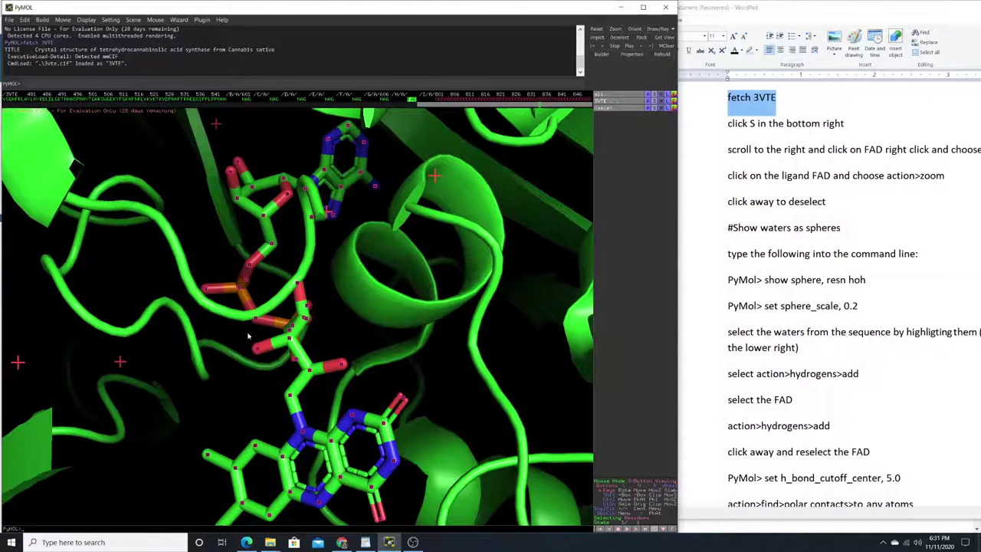
pyautogui.moveTo(847, 11); pyautogui.dragTo(740, 11)
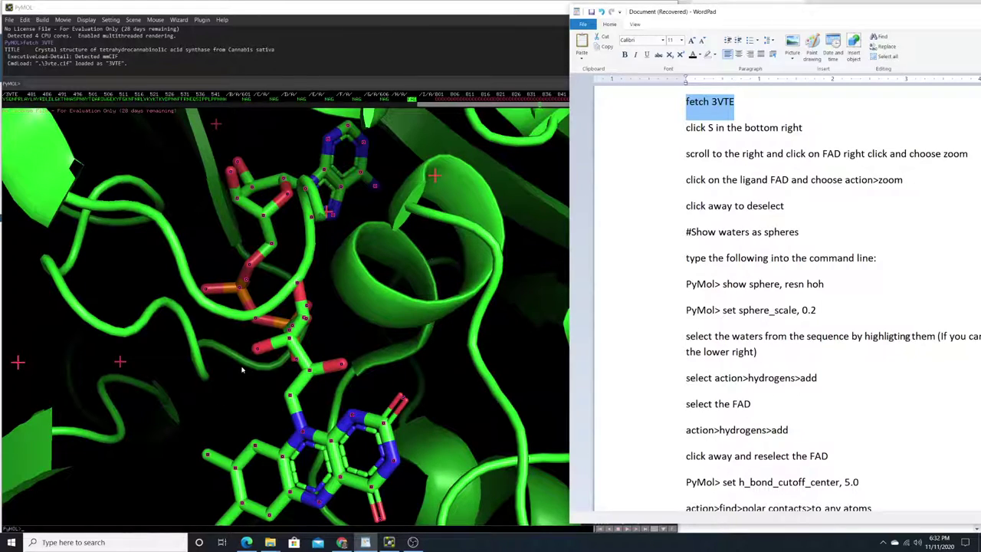
pyautogui.click(437, 378)
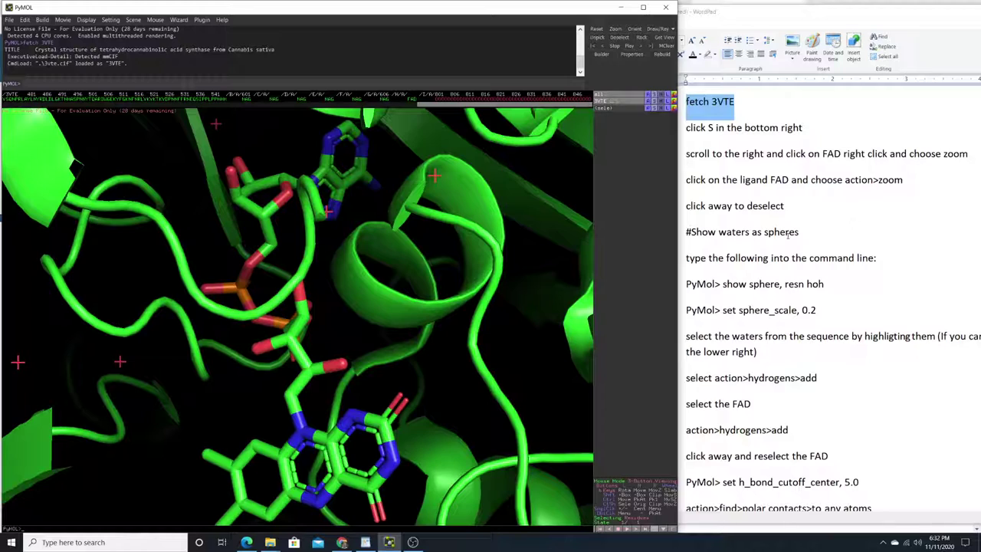
# Step: Show the water molecules as spheres by running the instruction command "show sphere, resn hoh"
pyautogui.scroll(-3, 787, 235)
pyautogui.scroll(1, 785, 228)
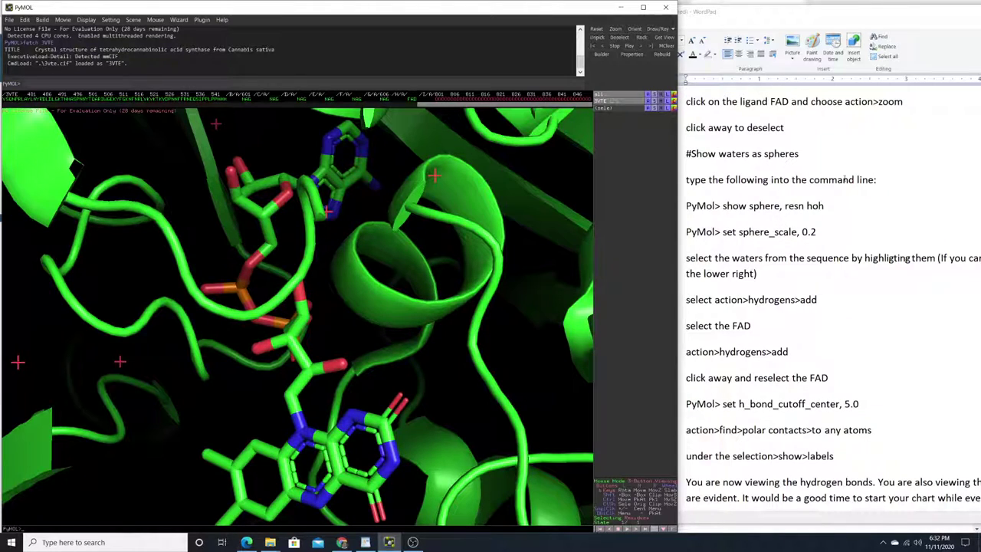
pyautogui.click(722, 204)
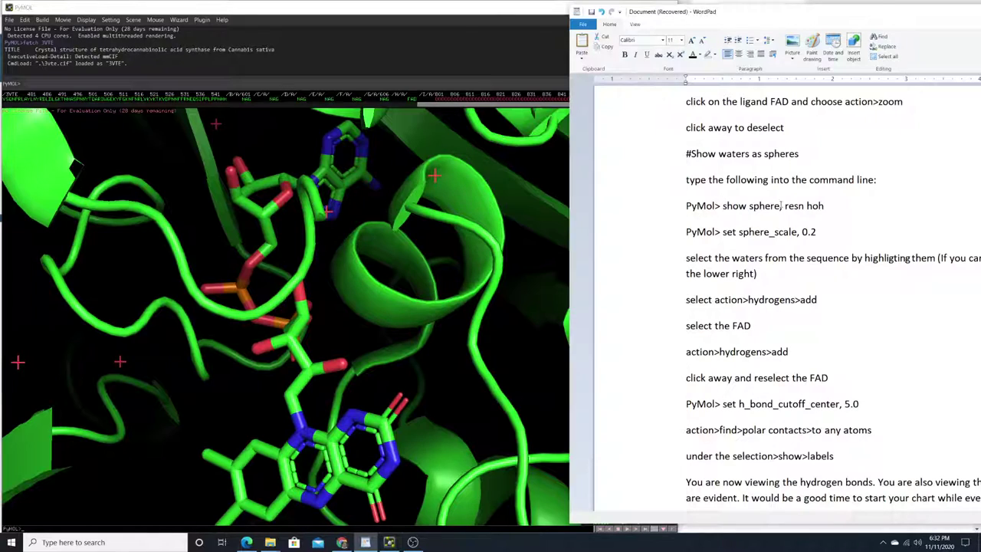
pyautogui.moveTo(722, 205); pyautogui.dragTo(822, 205)
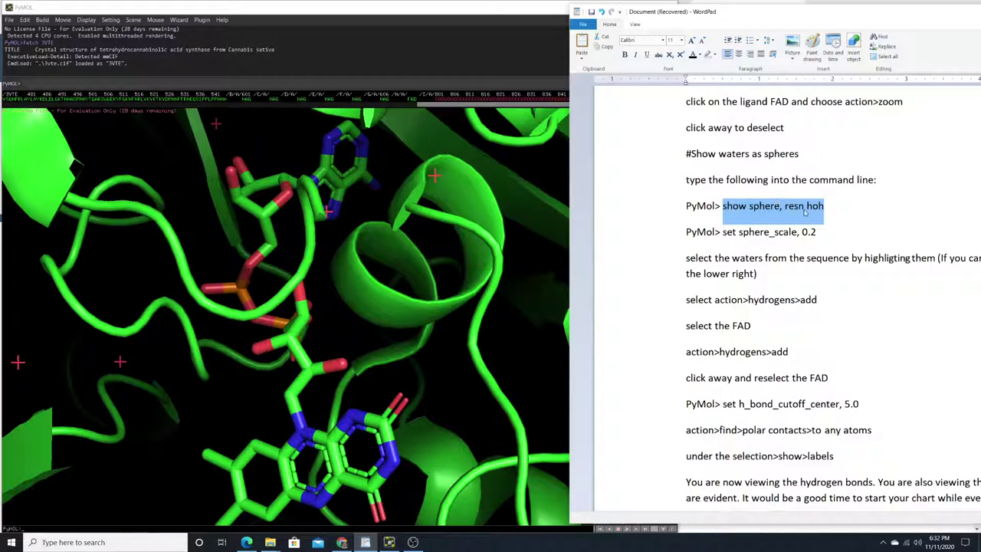
pyautogui.click(82, 88)
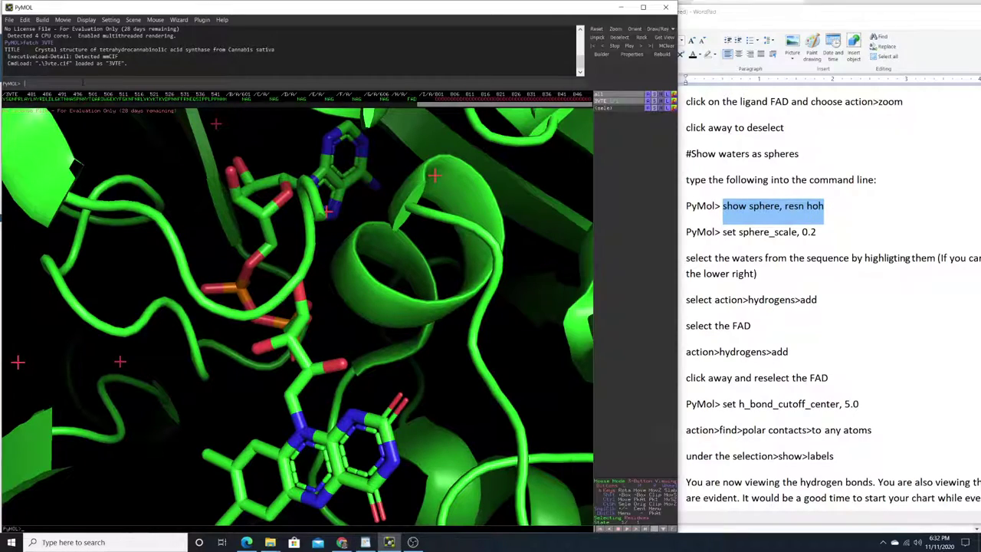
pyautogui.hotkey('ctrl', 'v')
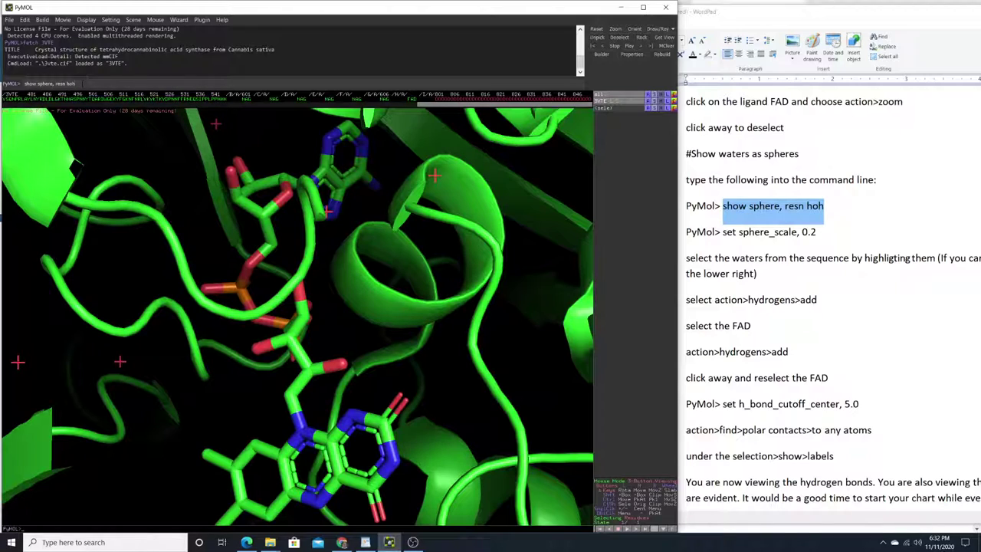
pyautogui.press('Return')
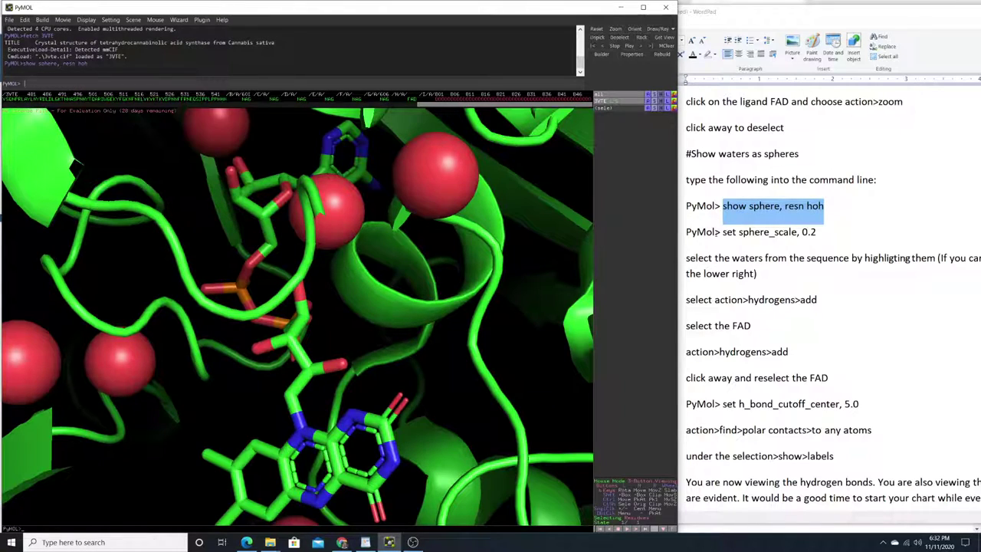
# Step: Shrink the water spheres by running the instruction command "set sphere_scale, 0.2"
pyautogui.click(722, 234)
pyautogui.moveTo(722, 234); pyautogui.dragTo(819, 234)
pyautogui.click(274, 82)
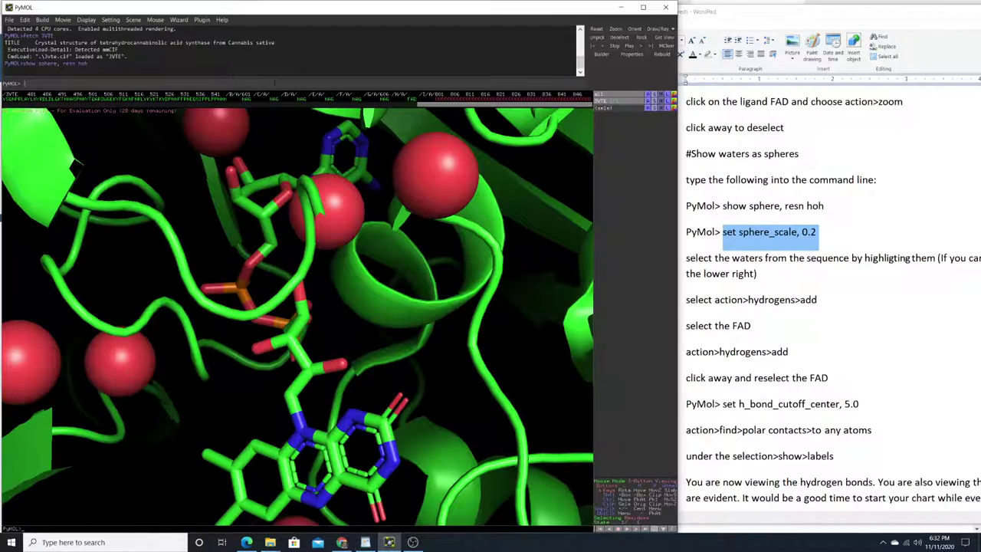
pyautogui.hotkey('ctrl', 'v')
pyautogui.press('Return')
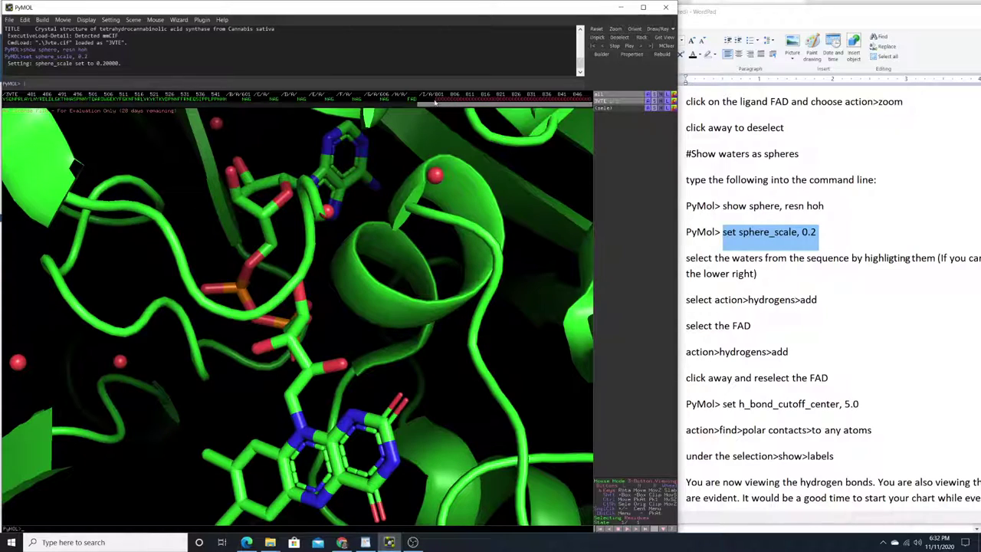
# Step: Select all the water molecules in the sequence, add hydrogens to them, and clear the selection
pyautogui.moveTo(434, 98); pyautogui.dragTo(596, 101)
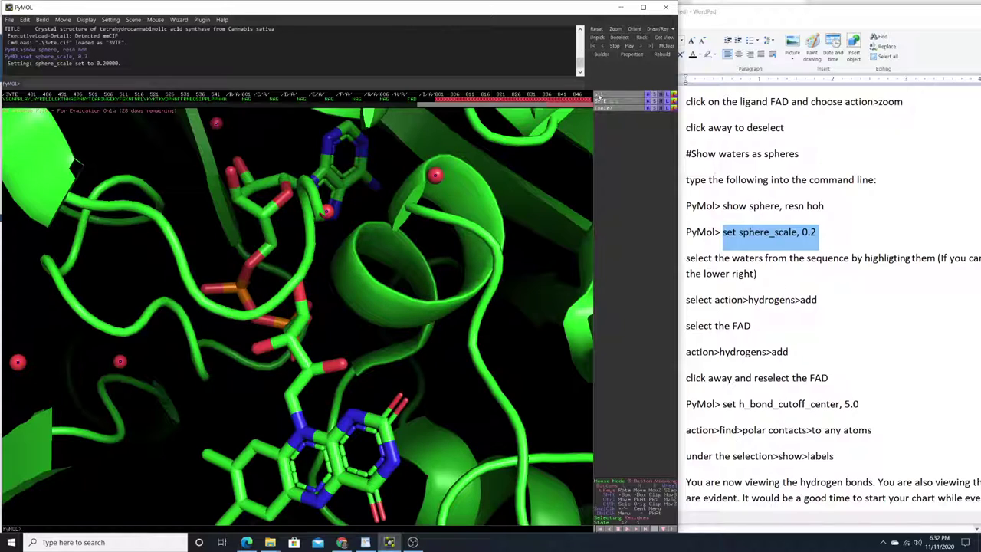
pyautogui.click(648, 109)
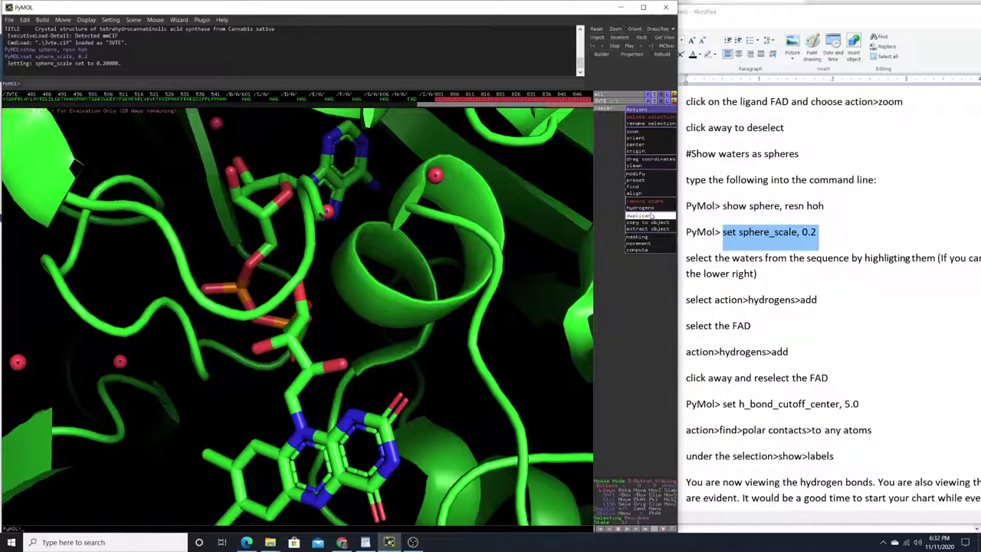
pyautogui.moveTo(641, 207)
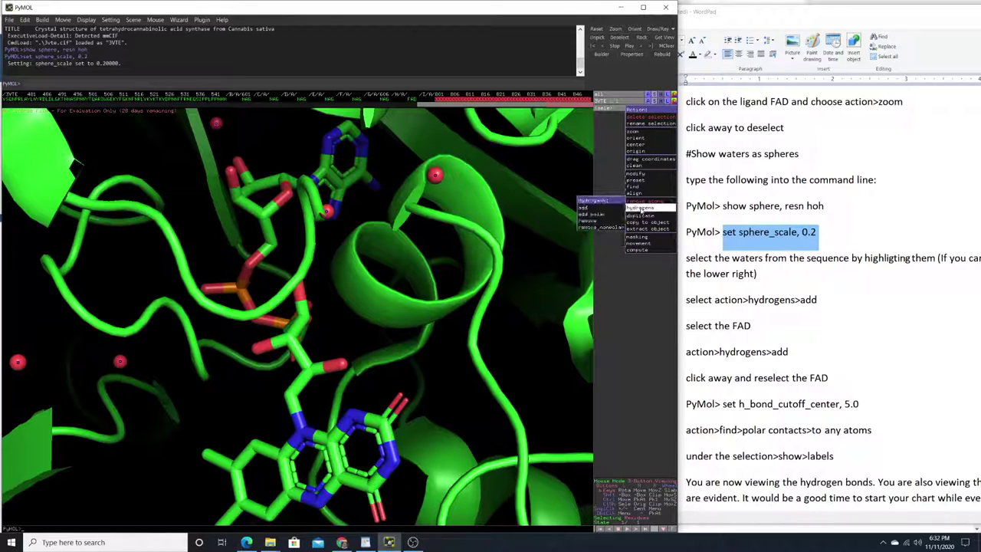
pyautogui.click(613, 209)
pyautogui.moveTo(473, 225)
pyautogui.mouseDown()
pyautogui.moveTo(456, 224)
pyautogui.moveTo(463, 239)
pyautogui.mouseUp()
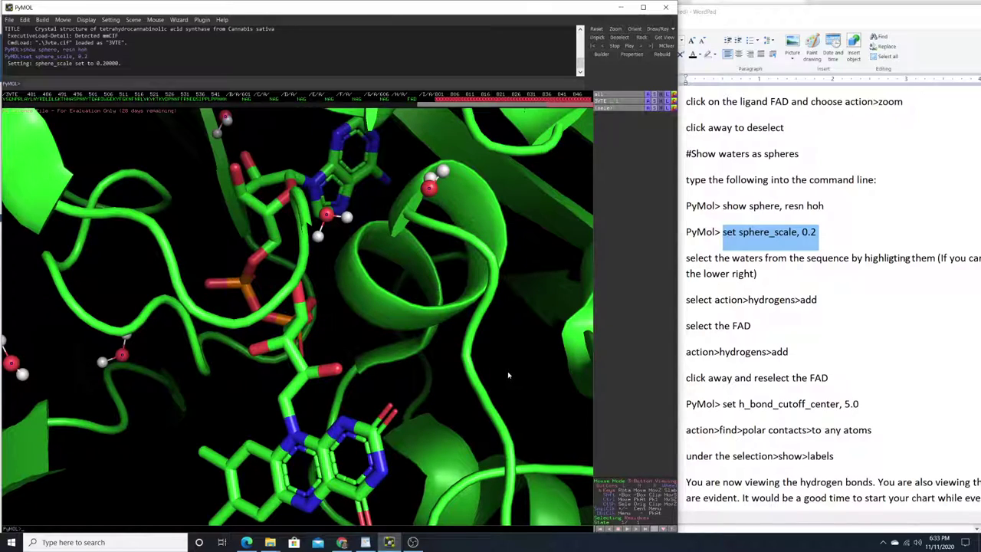
pyautogui.click(468, 383)
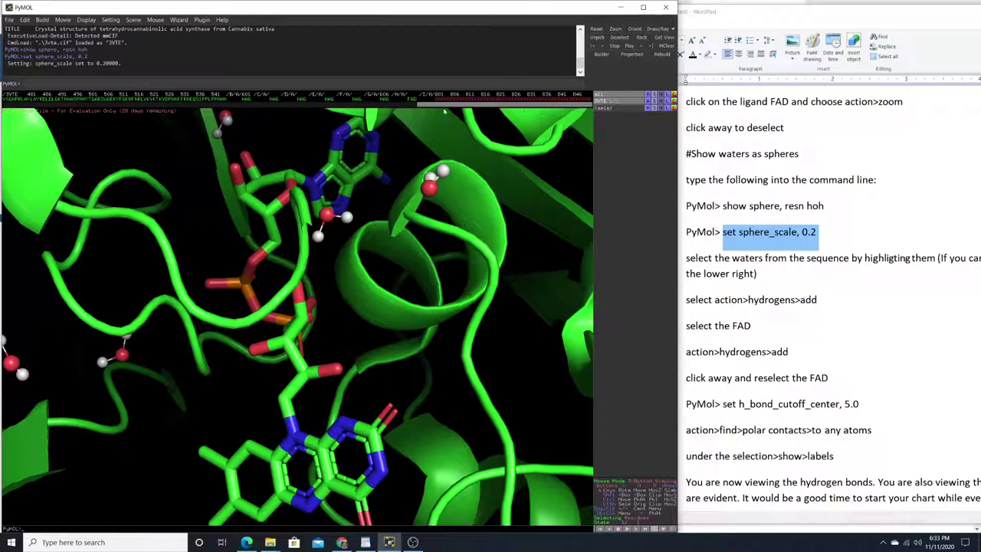
# Step: Select the FAD ligand in the sequence and add hydrogens to it
pyautogui.click(412, 100)
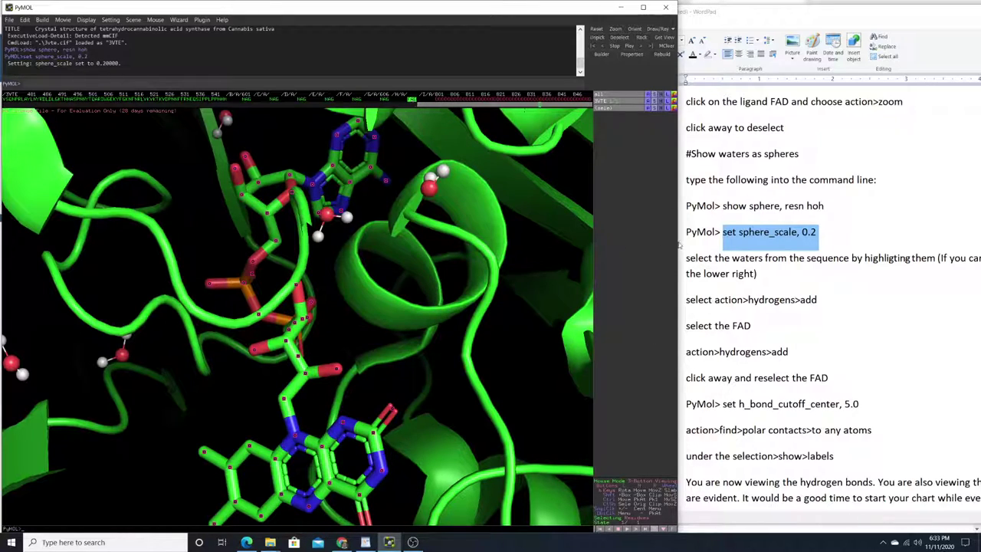
pyautogui.click(649, 109)
pyautogui.moveTo(640, 207)
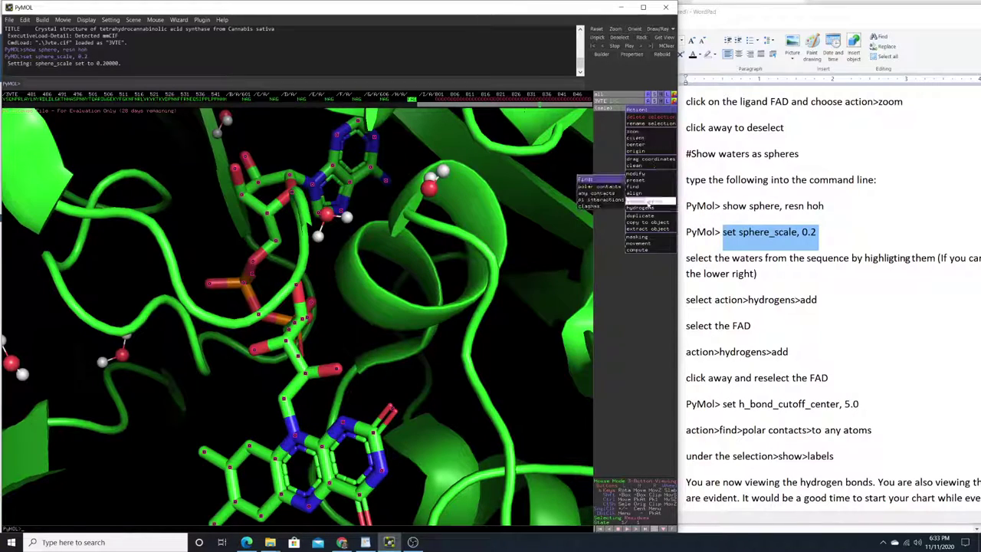
pyautogui.click(591, 209)
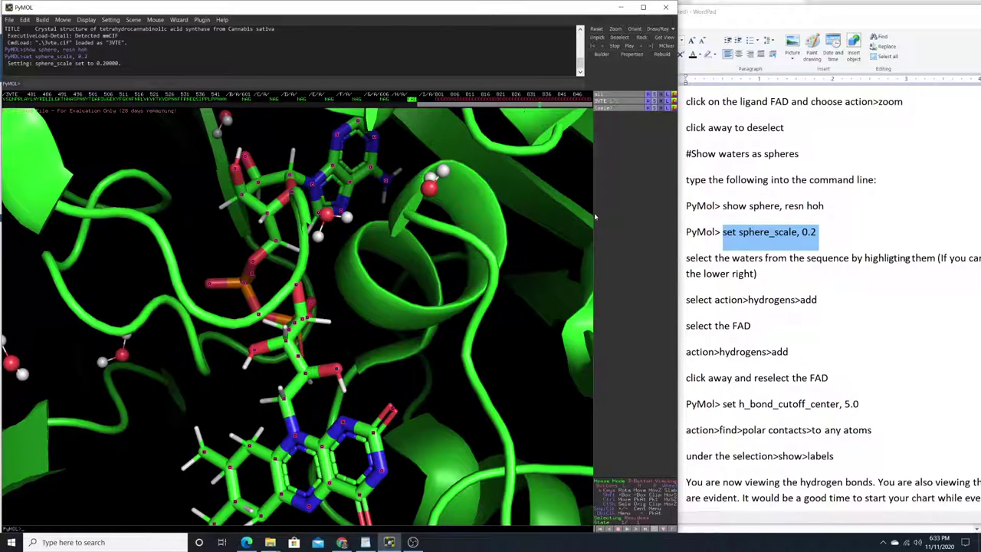
# Step: Clear the selection and reselect the FAD ligand so that its new hydrogens are included
pyautogui.scroll(-3, 749, 290)
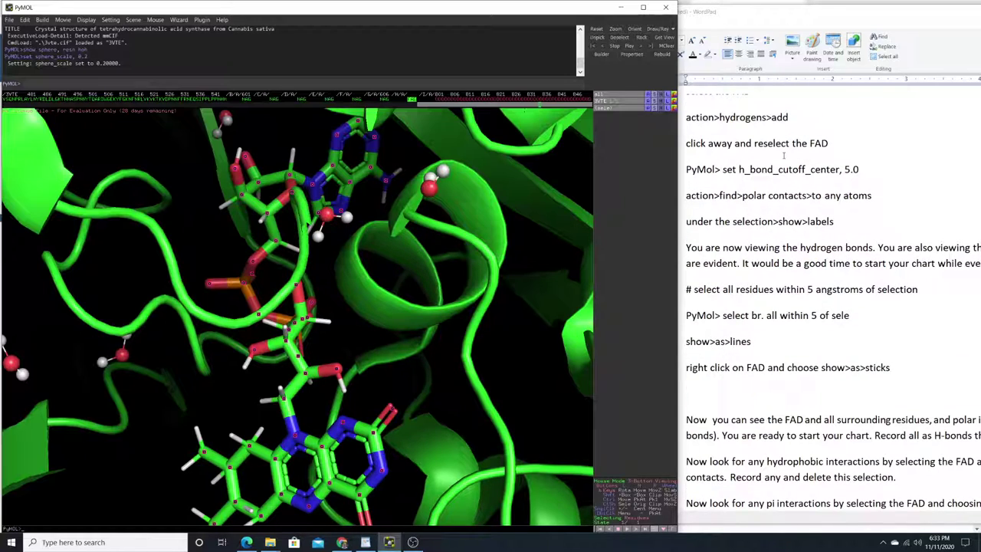
pyautogui.click(440, 354)
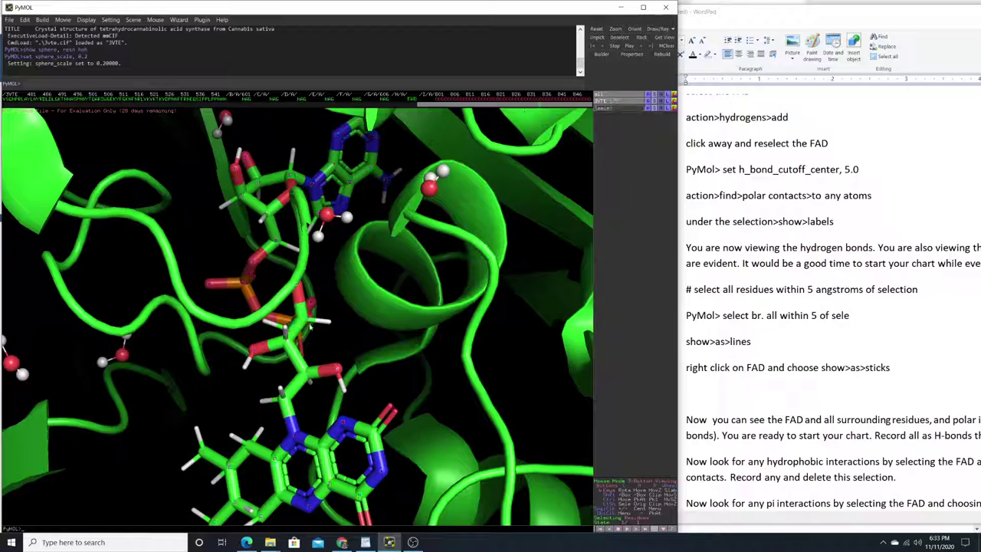
pyautogui.click(305, 321)
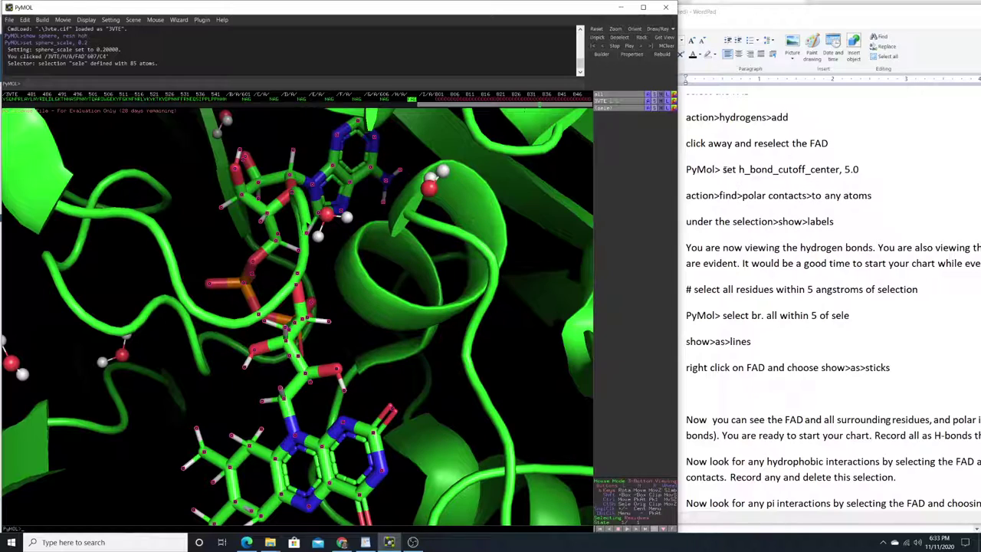
# Step: Set the hydrogen-bond cutoff by running the instruction command "set h_bond_cutoff_center, 5.0"
pyautogui.click(725, 169)
pyautogui.click(763, 170)
pyautogui.moveTo(722, 170); pyautogui.dragTo(863, 169)
pyautogui.hotkey('ctrl', 'c')
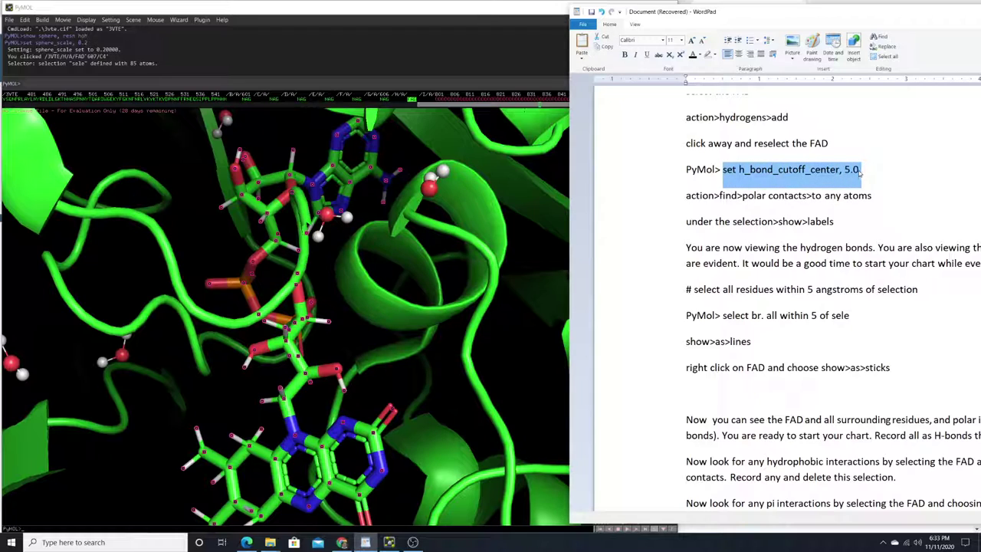
pyautogui.click(308, 82)
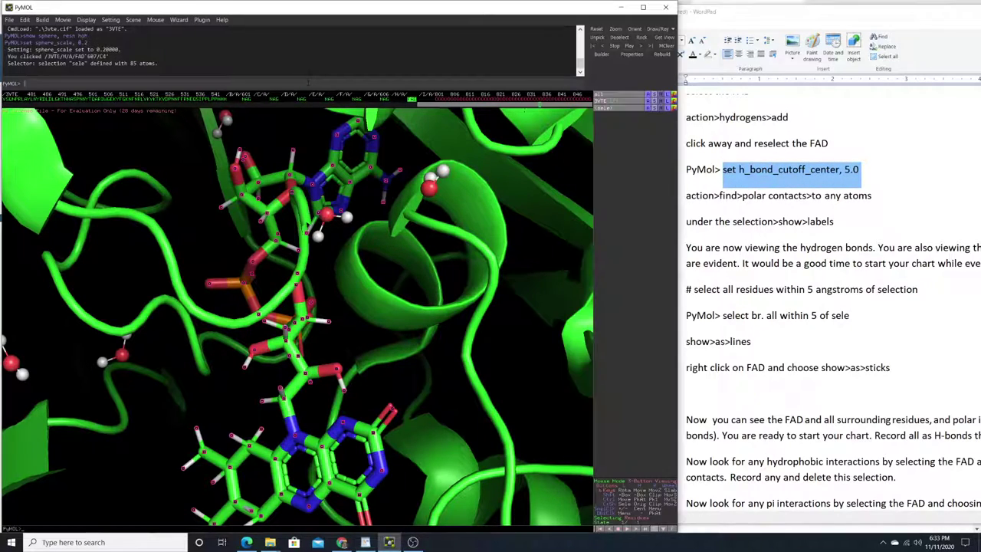
pyautogui.hotkey('ctrl', 'v')
pyautogui.press('Return')
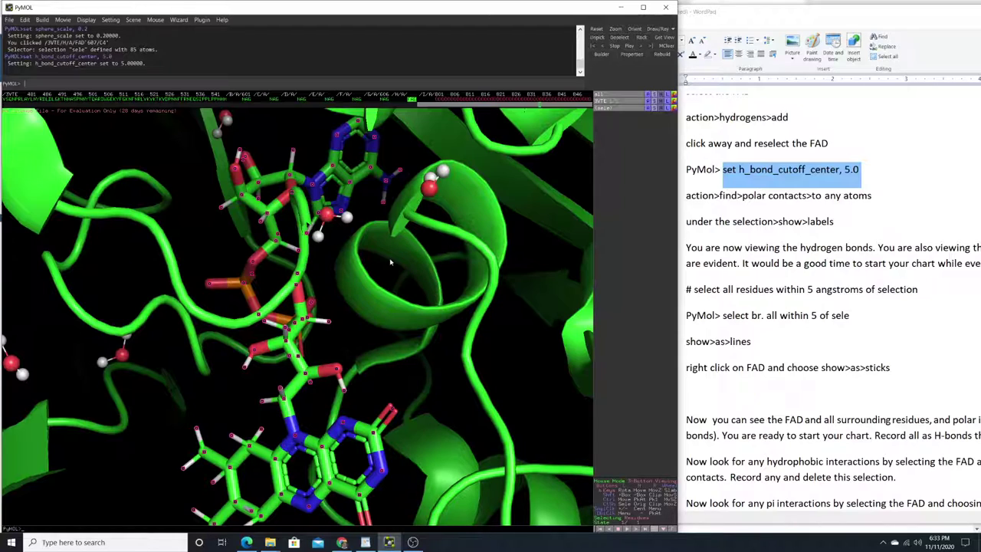
# Step: Find the polar contacts from the selected FAD ligand to any atoms and inspect them around the ligand
pyautogui.click(647, 109)
pyautogui.moveTo(641, 174)
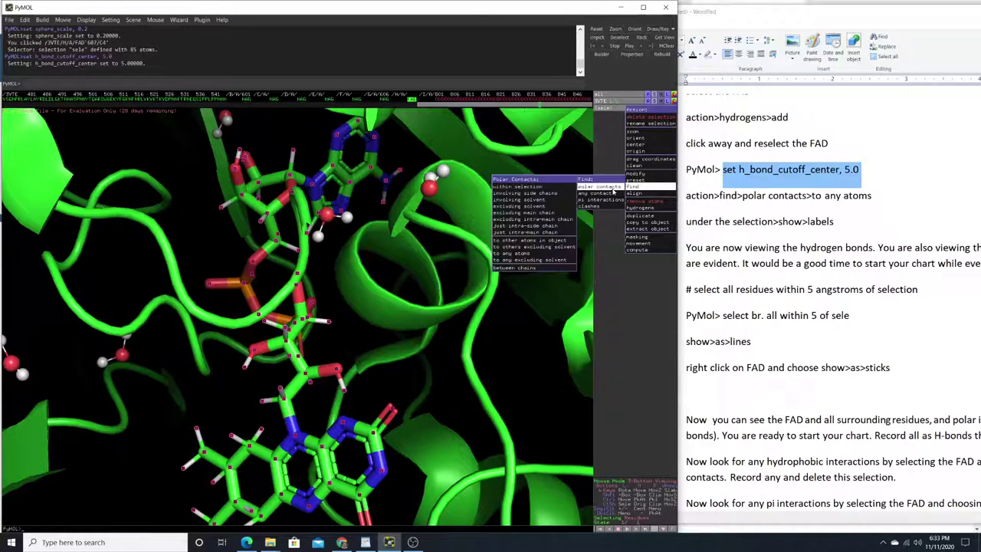
pyautogui.click(533, 253)
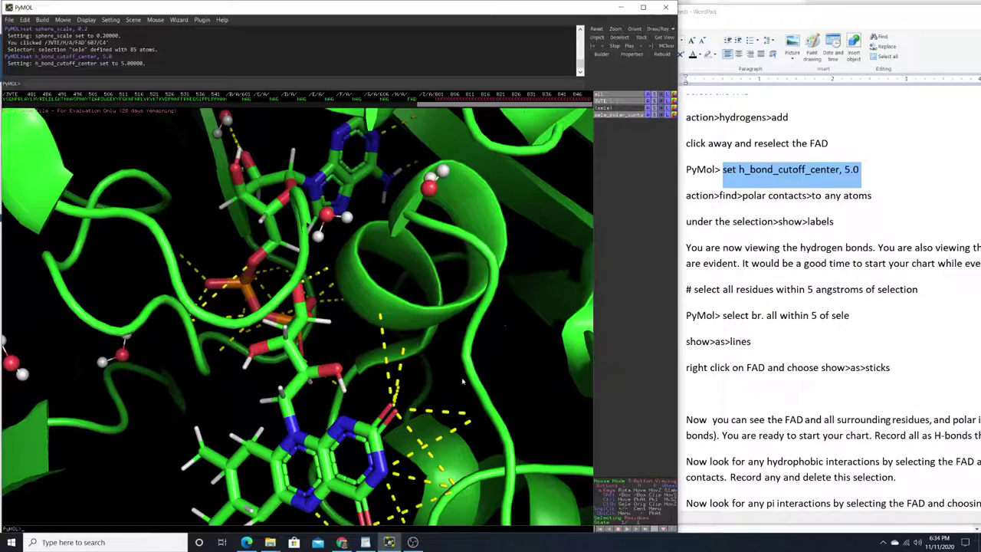
pyautogui.moveTo(445, 379); pyautogui.dragTo(404, 366, button='middle')
pyautogui.moveTo(403, 366); pyautogui.dragTo(311, 236)
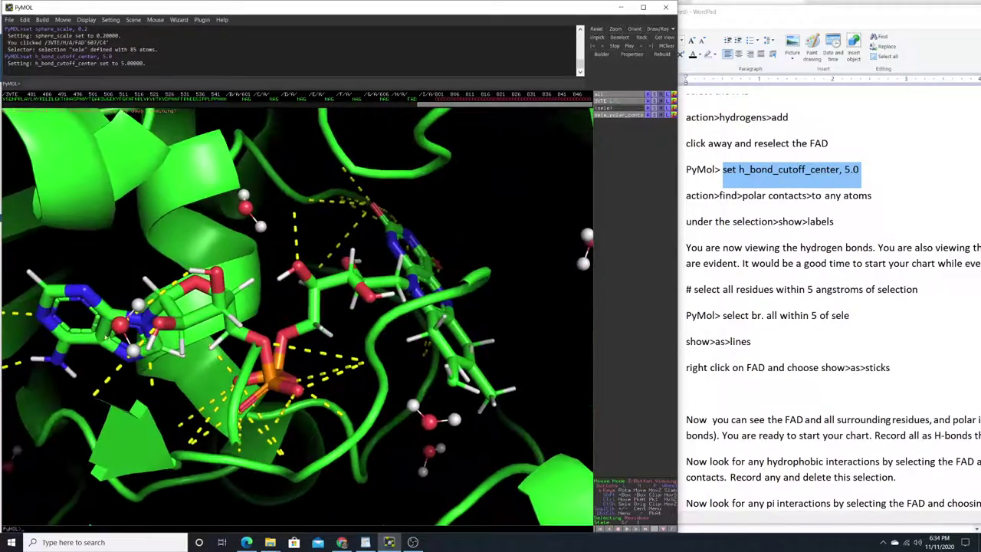
pyautogui.moveTo(82, 295); pyautogui.dragTo(196, 321)
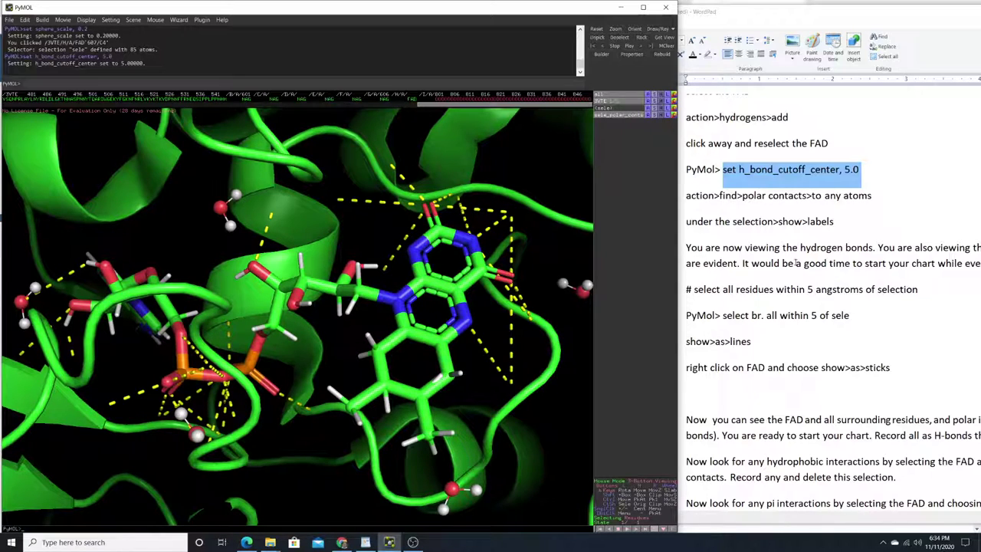
pyautogui.moveTo(831, 11)
pyautogui.mouseDown()
pyautogui.moveTo(688, 4)
pyautogui.moveTo(872, 15)
pyautogui.moveTo(846, 12)
pyautogui.mouseUp()
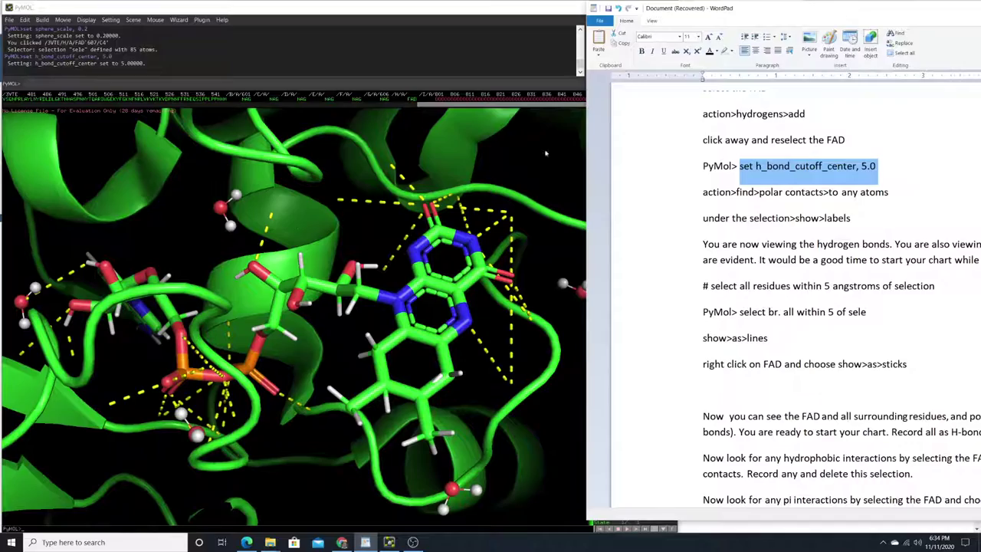
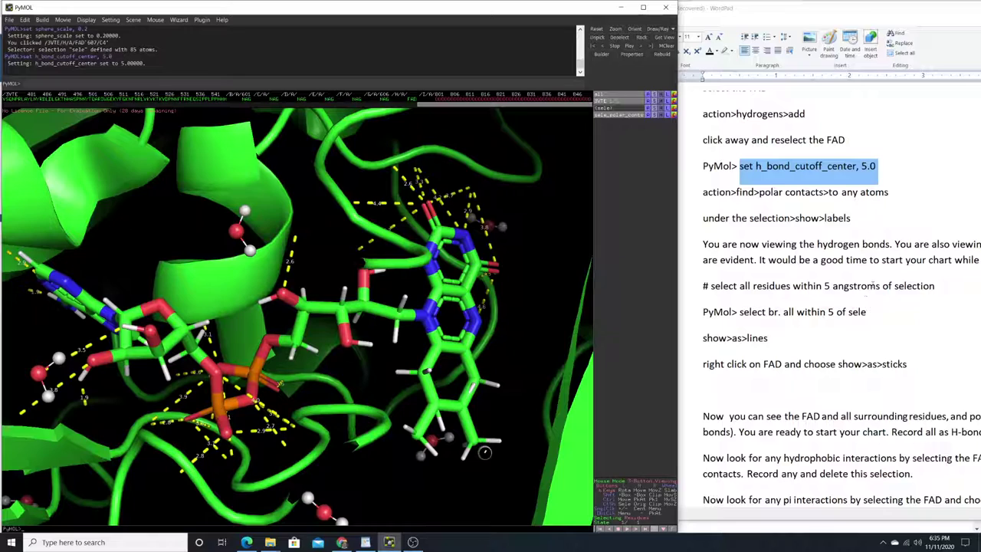
pyautogui.click(860, 220)
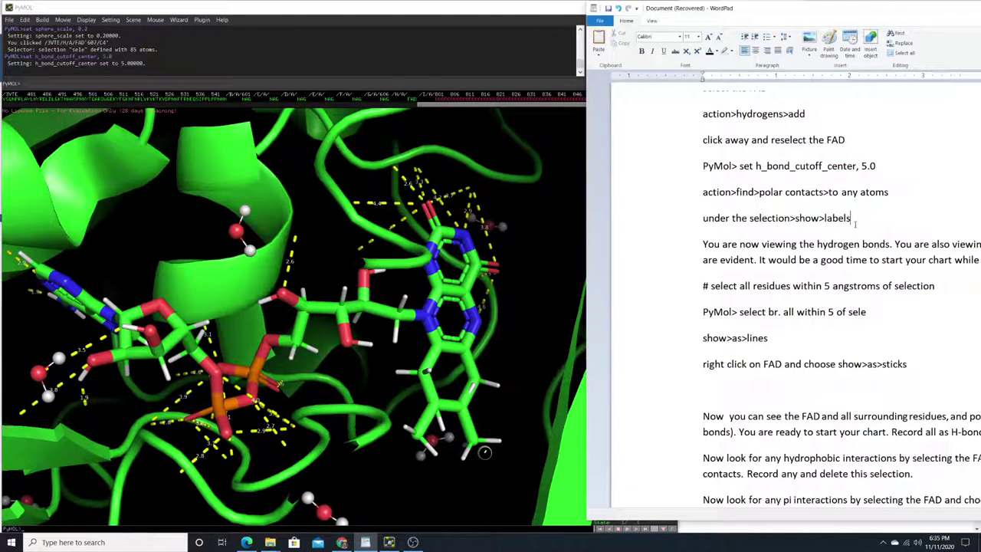
pyautogui.press('Return')
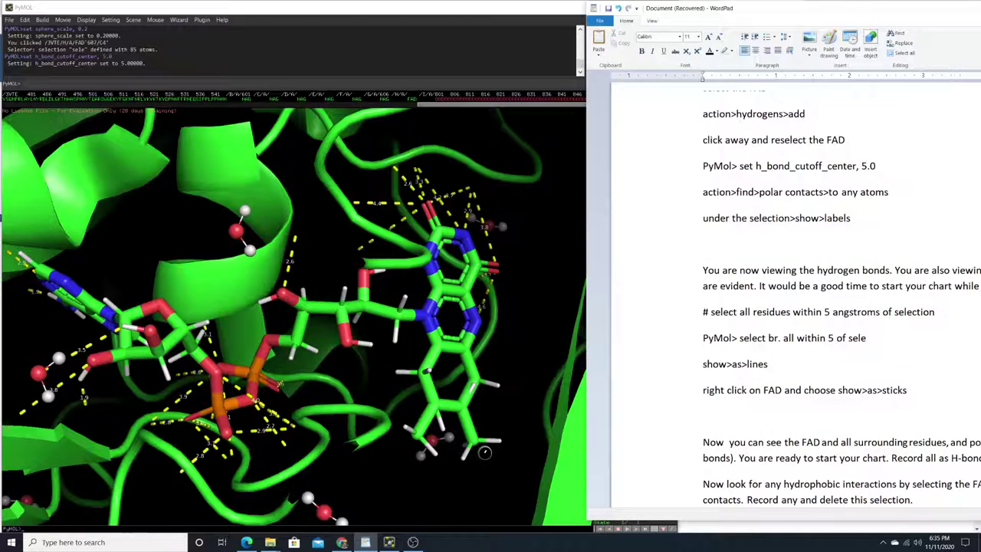
pyautogui.press('BackSpace')
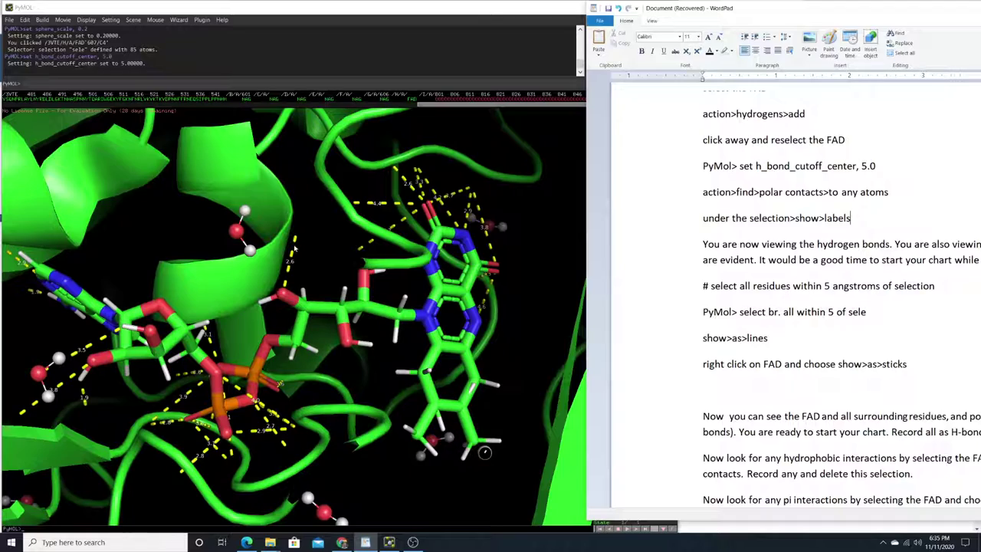
# Step: Switch to the "FAD in 3VTE" Google Sheet, review its column headings and H-bonding rows, and return to PyMOL
pyautogui.click(332, 320)
pyautogui.moveTo(332, 320); pyautogui.dragTo(313, 393)
pyautogui.click(342, 542)
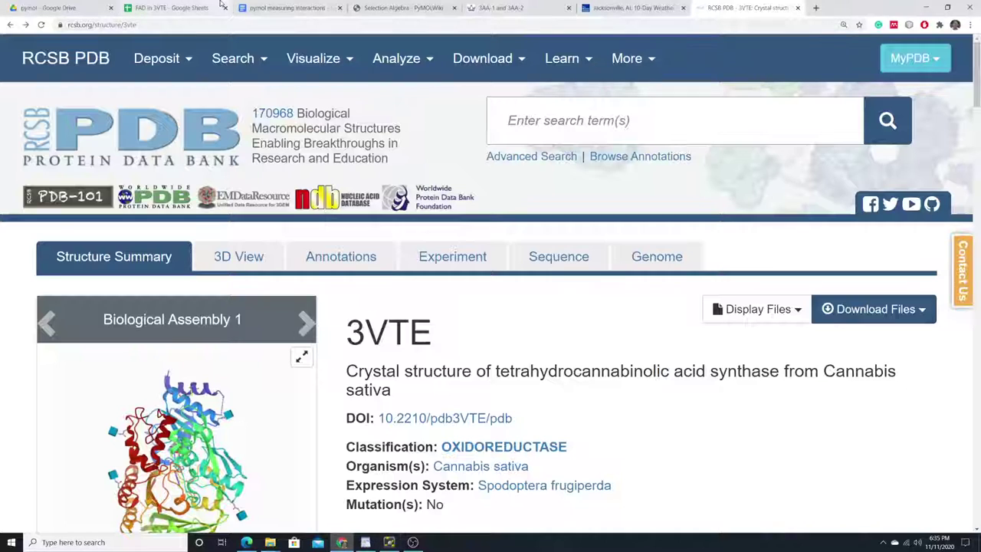
pyautogui.click(182, 9)
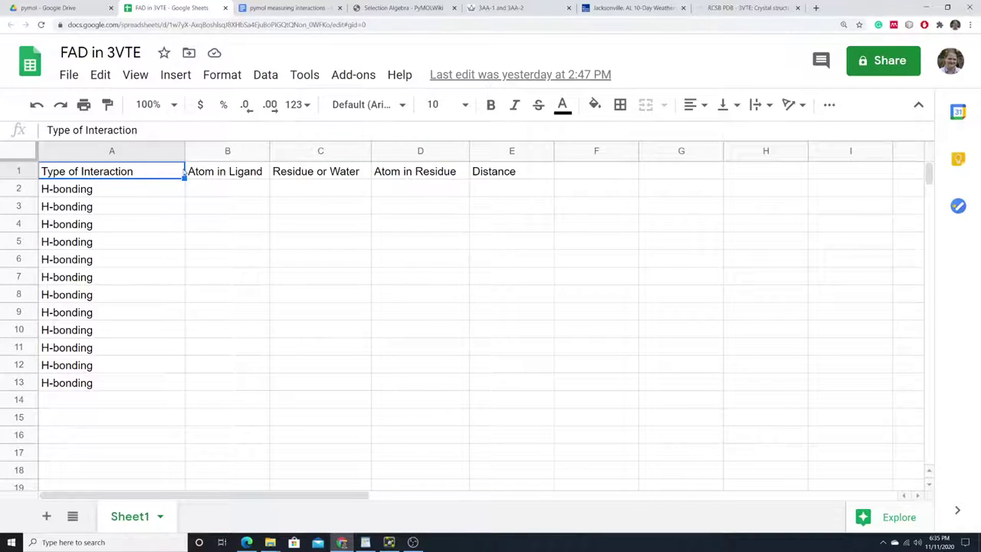
pyautogui.click(244, 173)
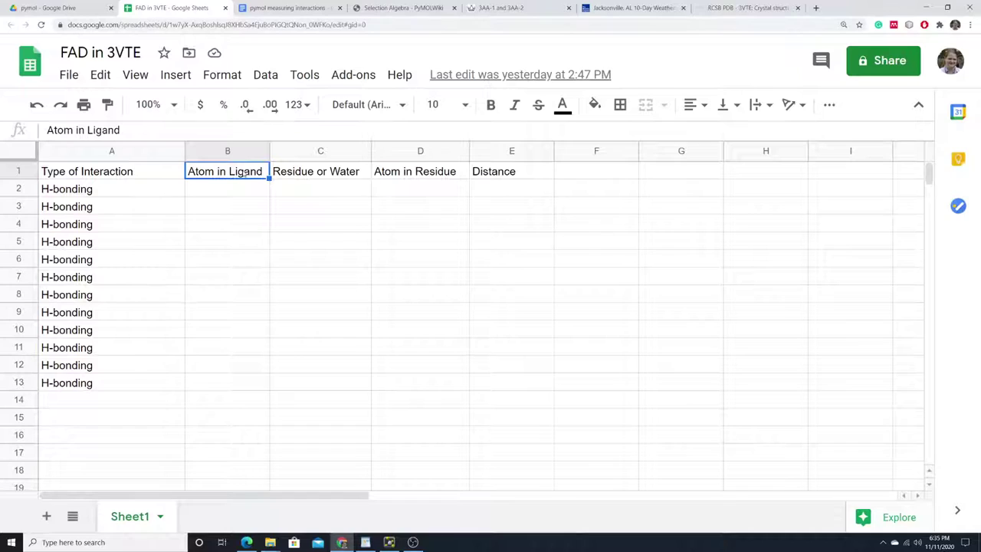
pyautogui.click(326, 175)
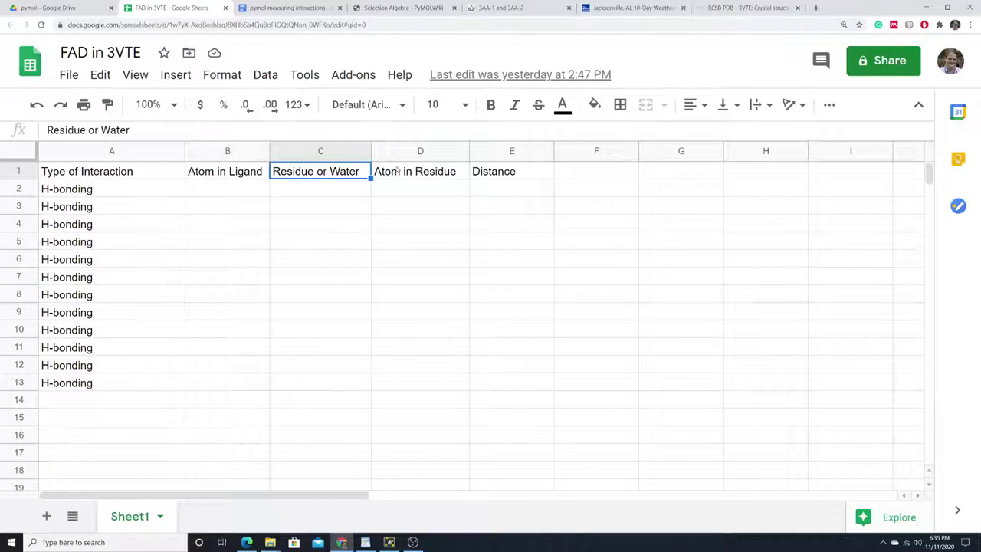
pyautogui.click(418, 173)
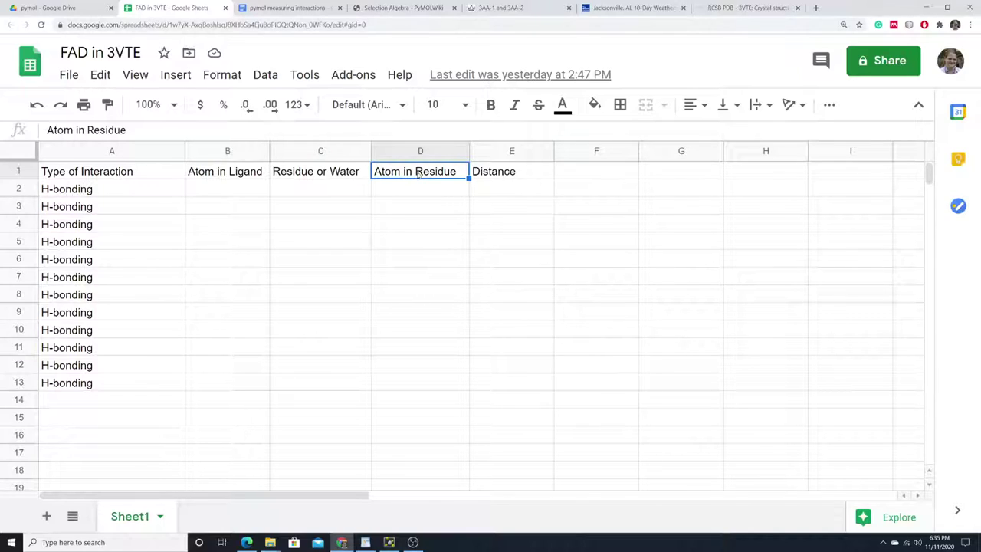
pyautogui.click(483, 173)
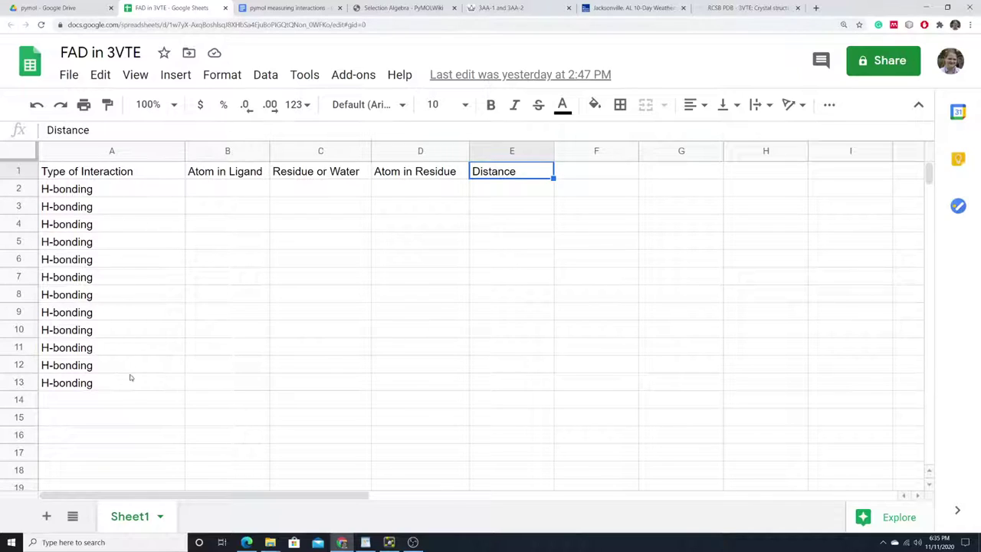
pyautogui.click(89, 190)
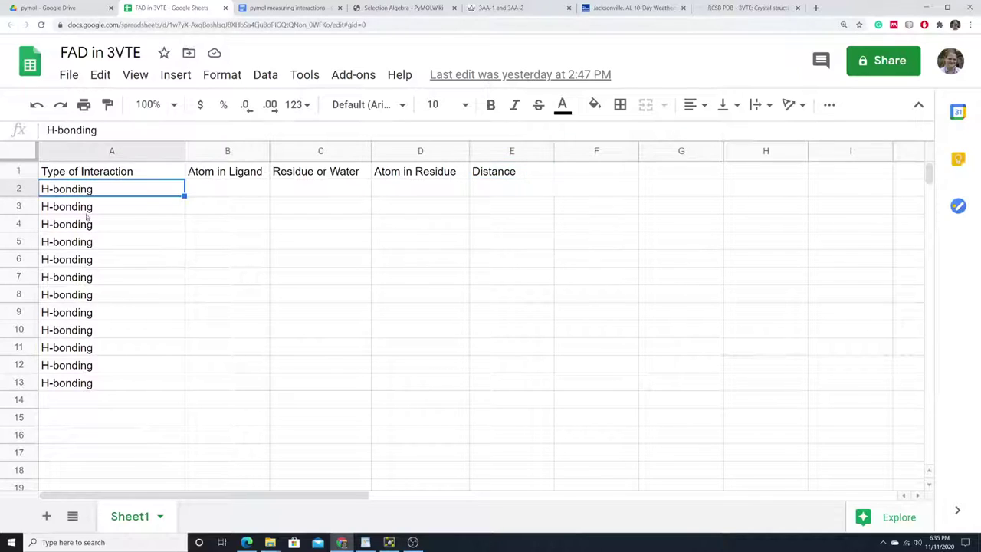
pyautogui.click(88, 212)
pyautogui.click(95, 192)
pyautogui.click(342, 542)
pyautogui.click(342, 543)
pyautogui.click(342, 543)
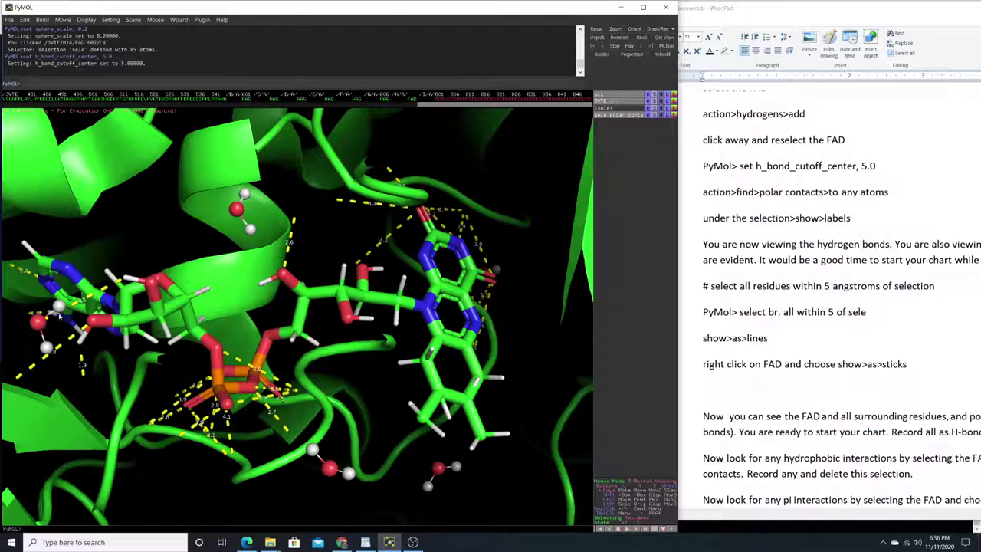
# Step: Select the water molecule bonded to the FAD ribose near the adenine end and read its identity in the log
pyautogui.moveTo(61, 316); pyautogui.dragTo(115, 312)
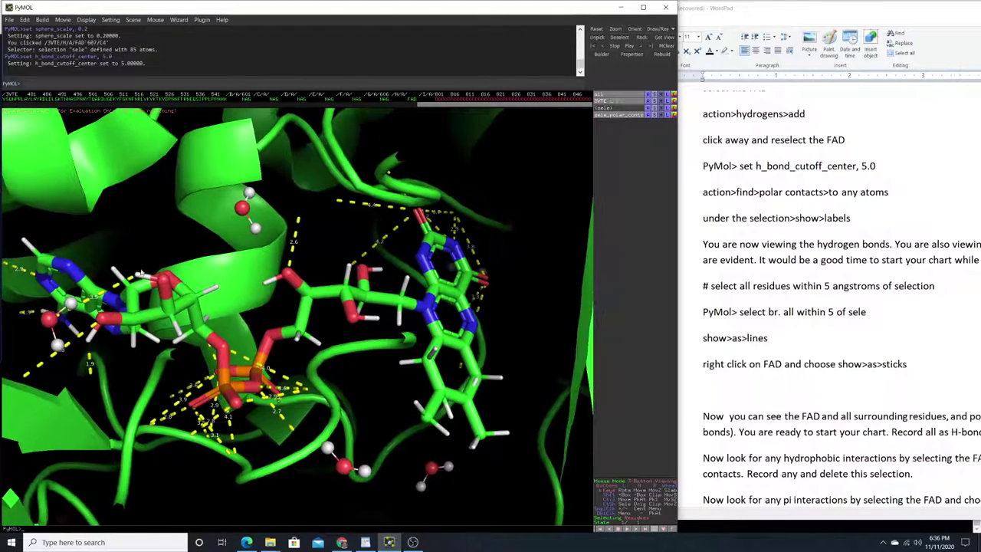
pyautogui.click(63, 314)
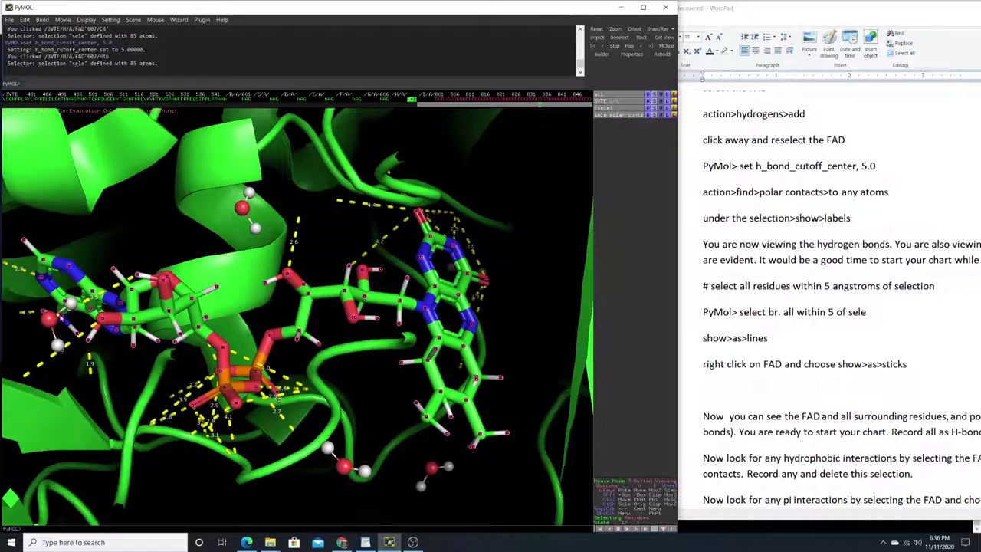
pyautogui.click(84, 357)
pyautogui.click(73, 382)
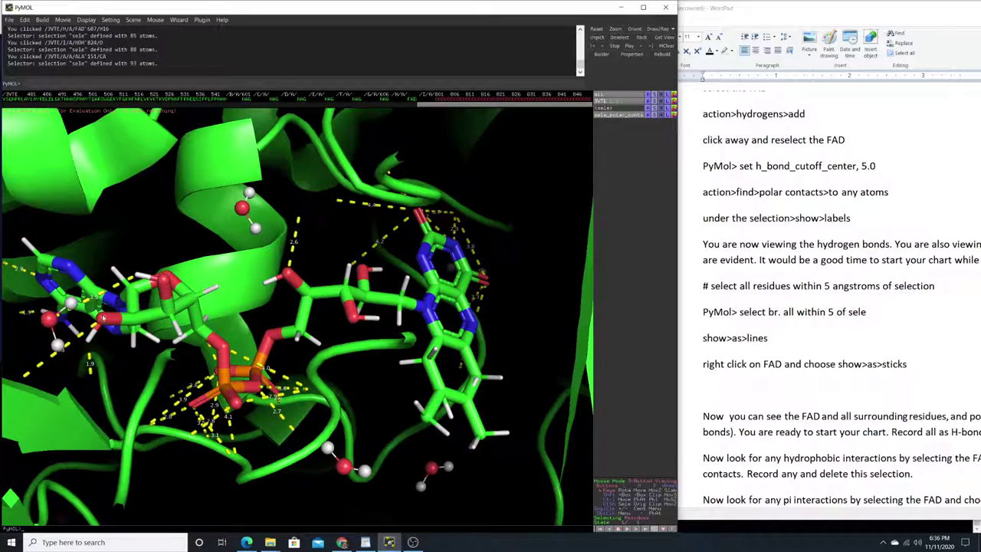
pyautogui.moveTo(104, 318); pyautogui.dragTo(169, 286)
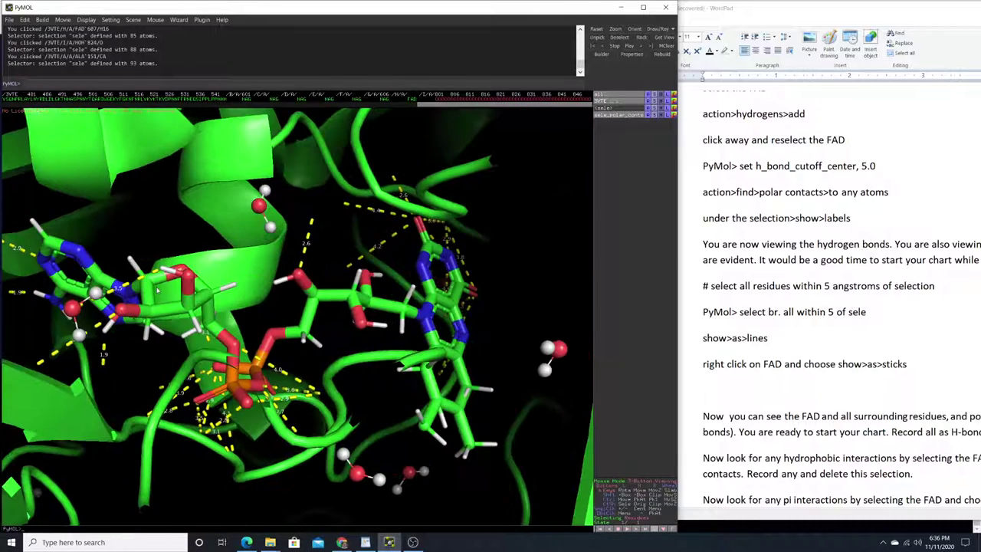
pyautogui.click(73, 309)
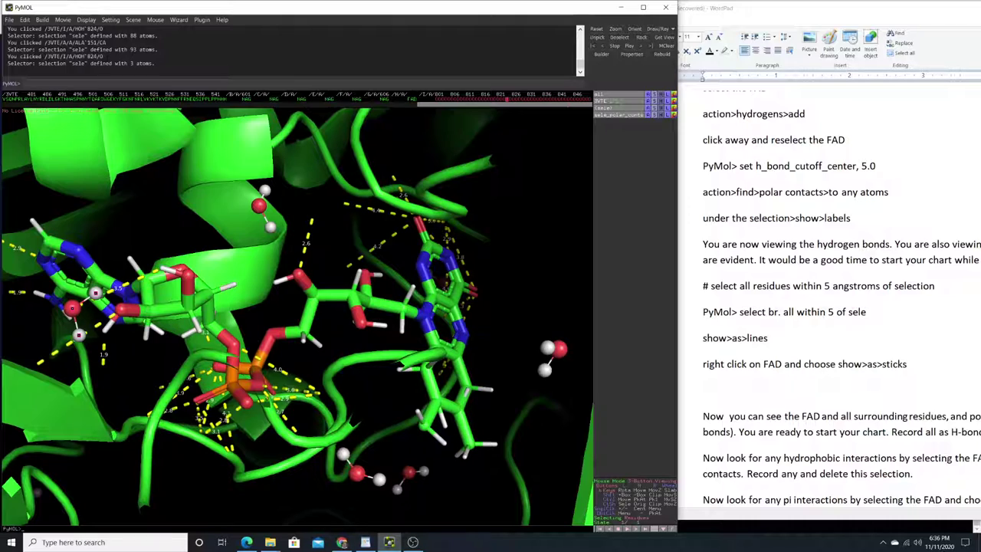
pyautogui.moveTo(75, 56); pyautogui.dragTo(103, 57)
# Step: Change the selection mode from residues to atoms, clear the trial picks, and pick the oxygen of the water near the FAD ribose
pyautogui.click(632, 518)
pyautogui.click(74, 310)
pyautogui.click(87, 317)
pyautogui.click(88, 312)
pyautogui.click(89, 313)
pyautogui.click(502, 215)
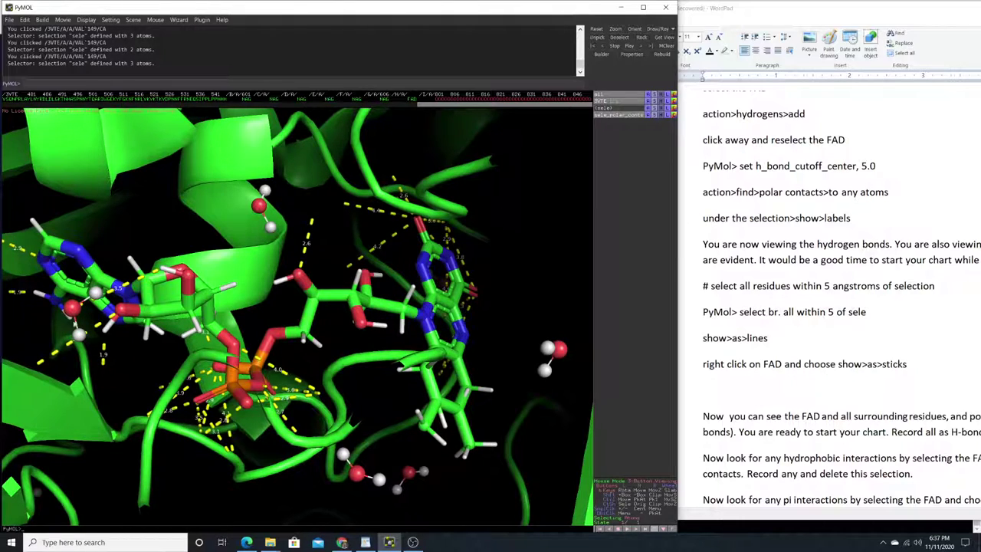
pyautogui.click(72, 308)
# Step: Switch to the Google Sheet and enter H2O 824 as the water and O as its atom in the first H-bonding row
pyautogui.click(342, 542)
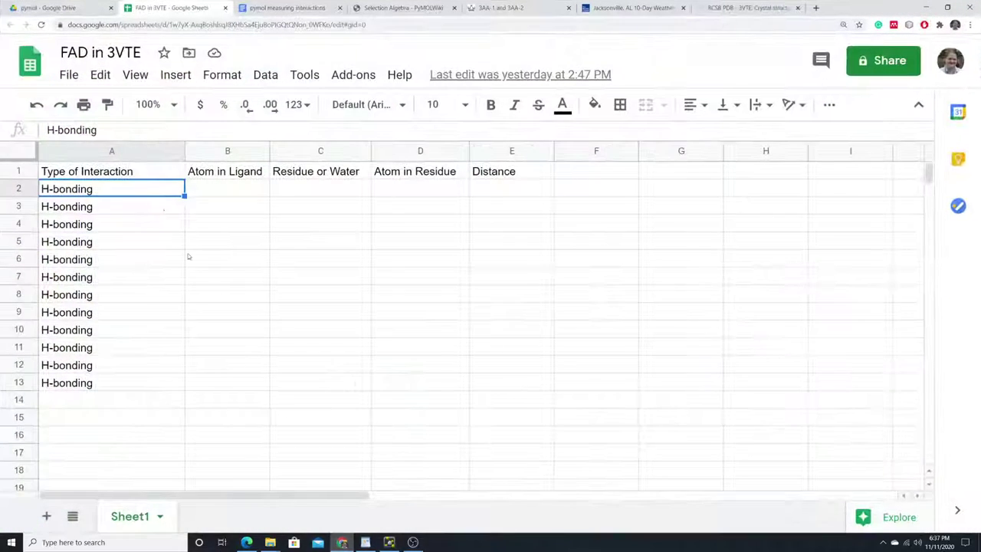
pyautogui.doubleClick(220, 191)
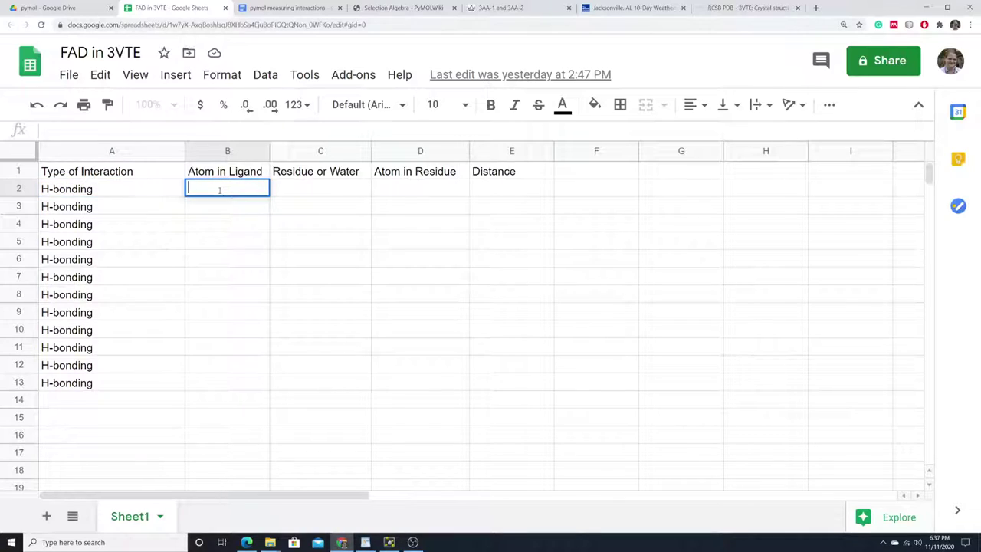
pyautogui.click(293, 190)
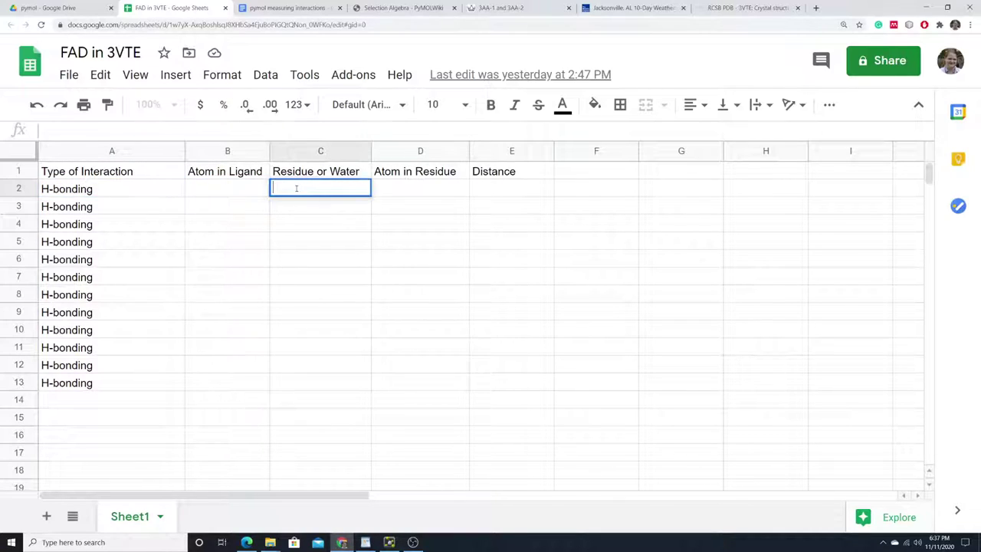
pyautogui.write('H2O 824')
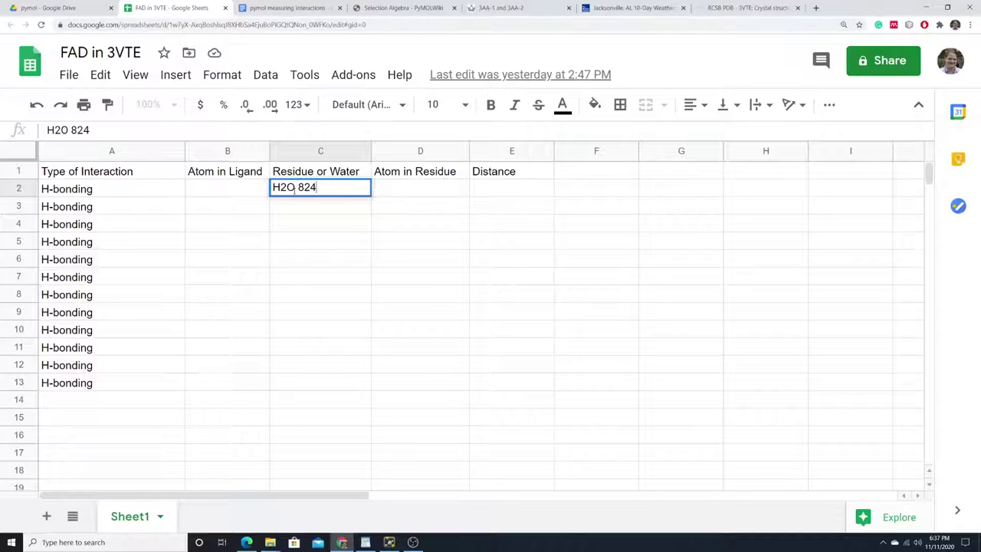
pyautogui.click(414, 187)
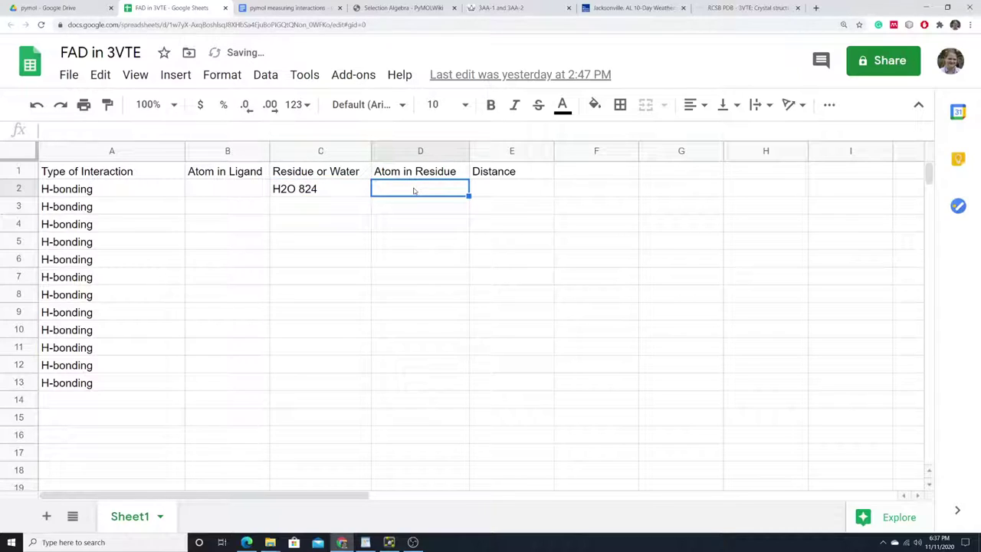
pyautogui.doubleClick(414, 187)
pyautogui.write('O')
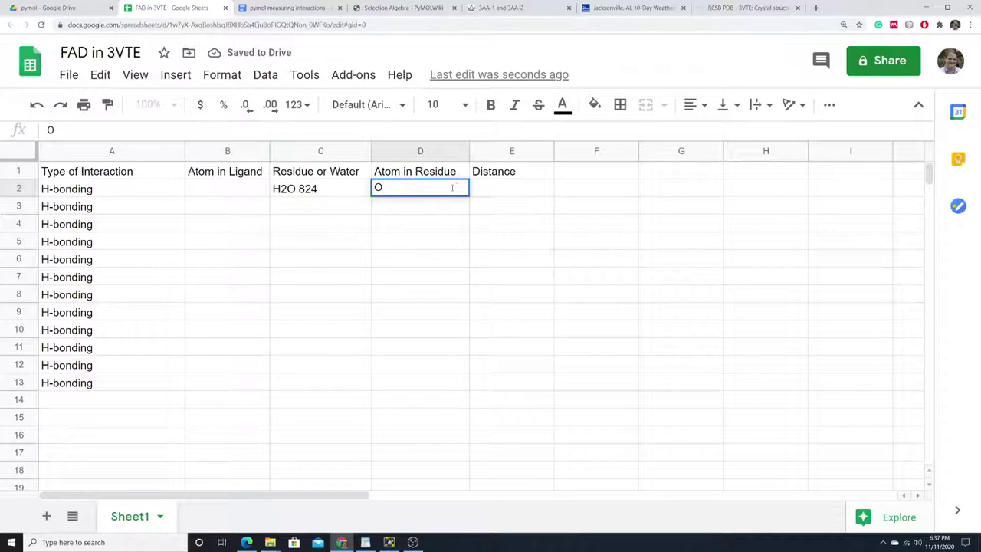
# Step: Check the labelled bond length in PyMOL and enter 3.5 as the distance in the first H-bonding row of the sheet
pyautogui.click(492, 186)
pyautogui.click(343, 542)
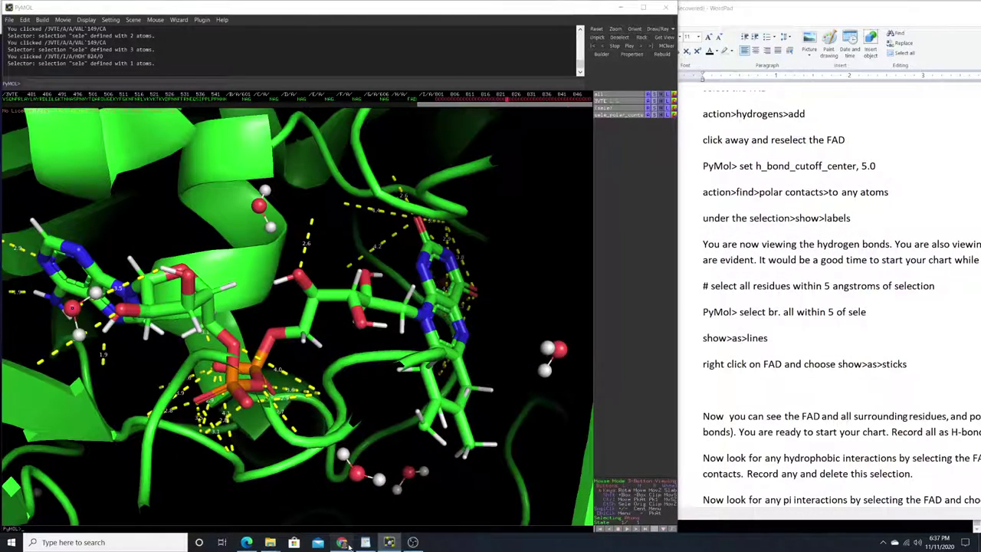
pyautogui.click(343, 543)
pyautogui.write('3.5')
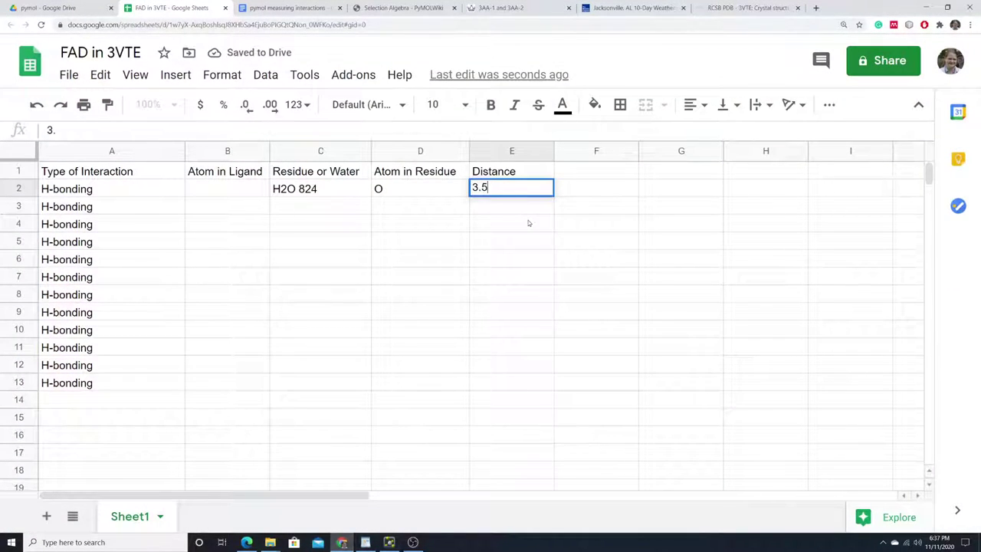
# Step: Identify the FAD ribose hydrogen bonded to water 824 in PyMOL and enter H16 as the ligand atom in the sheet's first H-bonding row
pyautogui.click(209, 189)
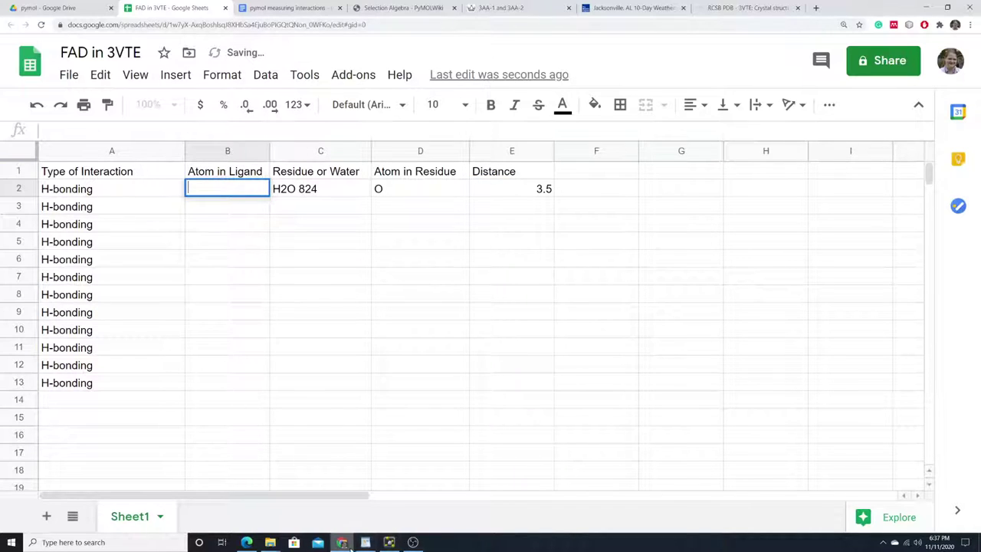
pyautogui.click(390, 543)
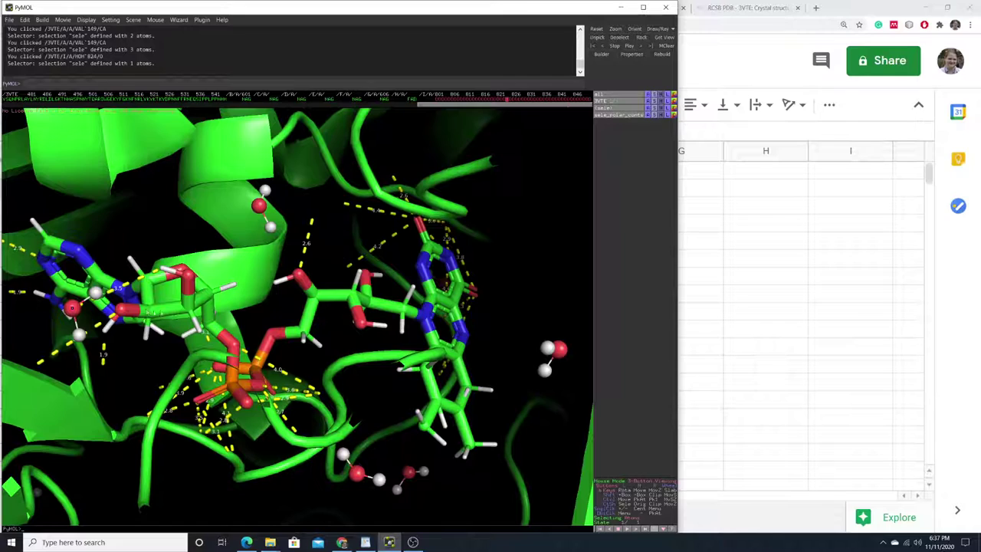
pyautogui.rightClick(162, 271)
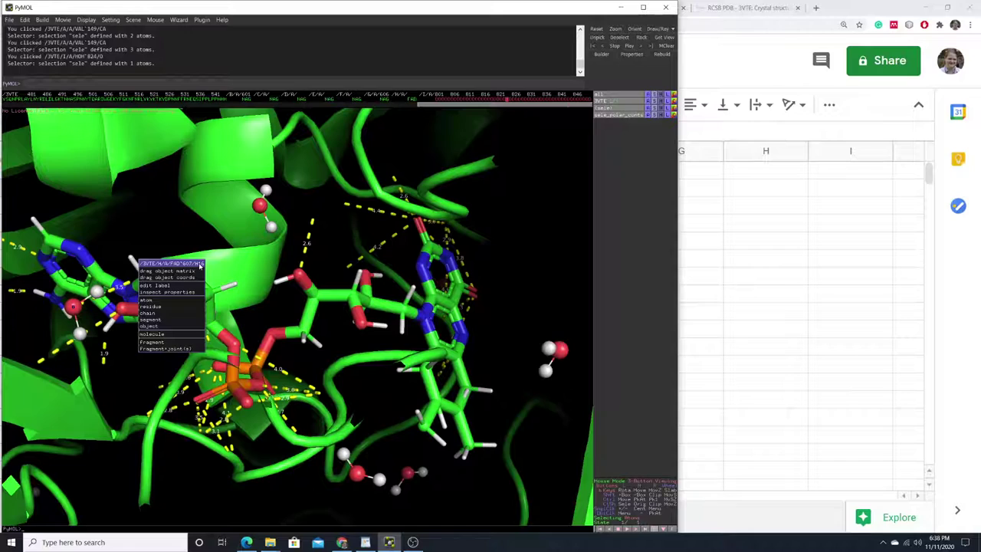
pyautogui.click(256, 263)
pyautogui.click(162, 268)
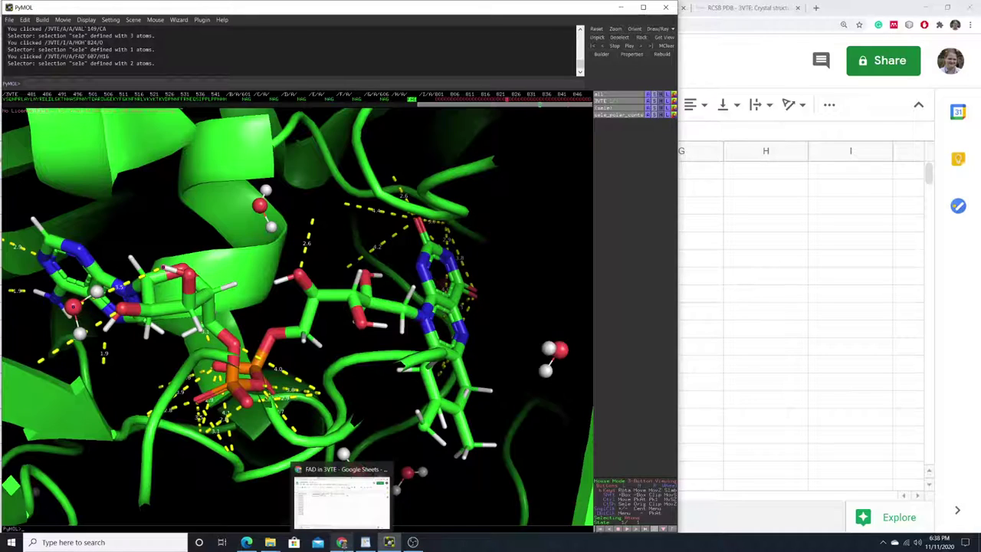
pyautogui.click(342, 541)
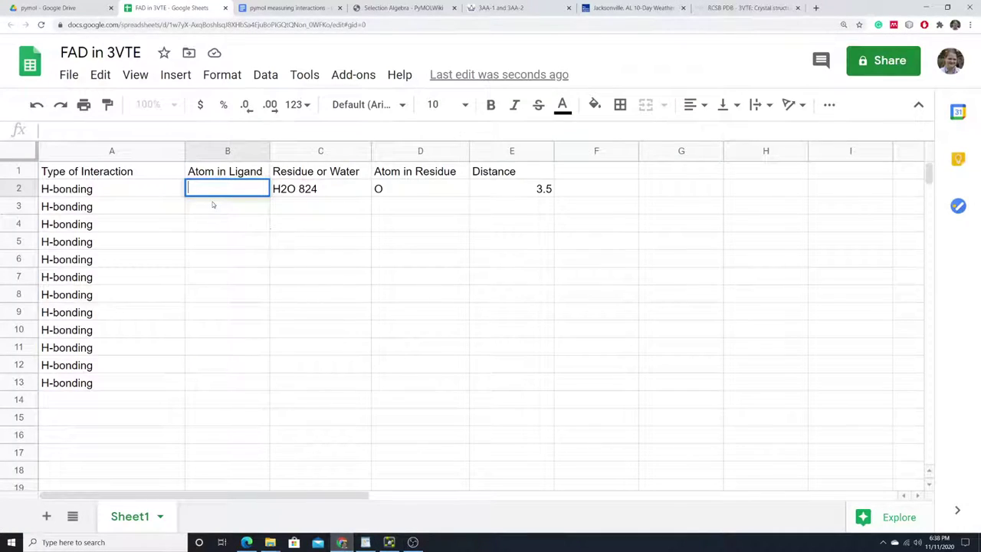
pyautogui.write('H16')
pyautogui.press('Return')
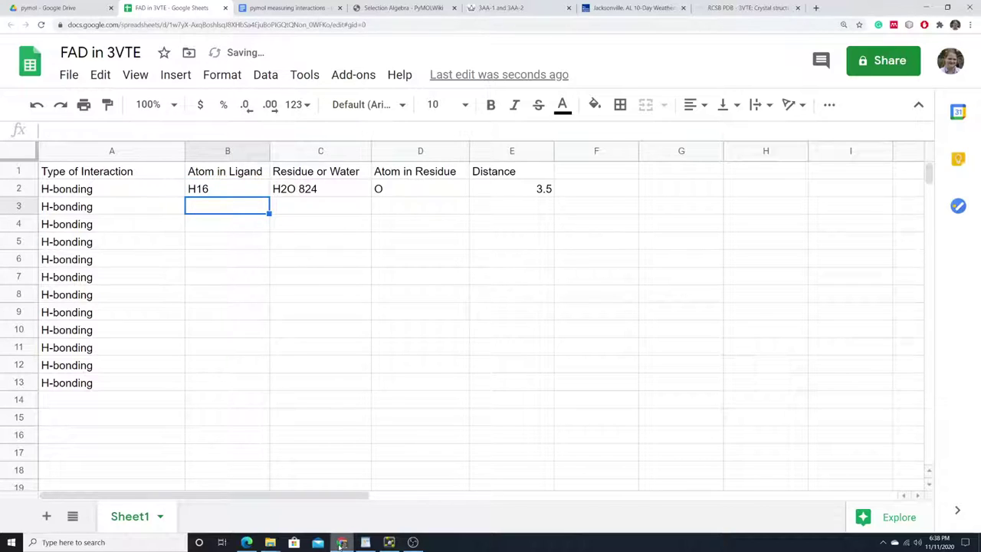
# Step: Return to PyMOL, clear the atom selection, and examine the FAD ligand's remaining polar contacts from another angle at different clipping depths
pyautogui.click(389, 541)
pyautogui.moveTo(273, 313); pyautogui.dragTo(229, 352)
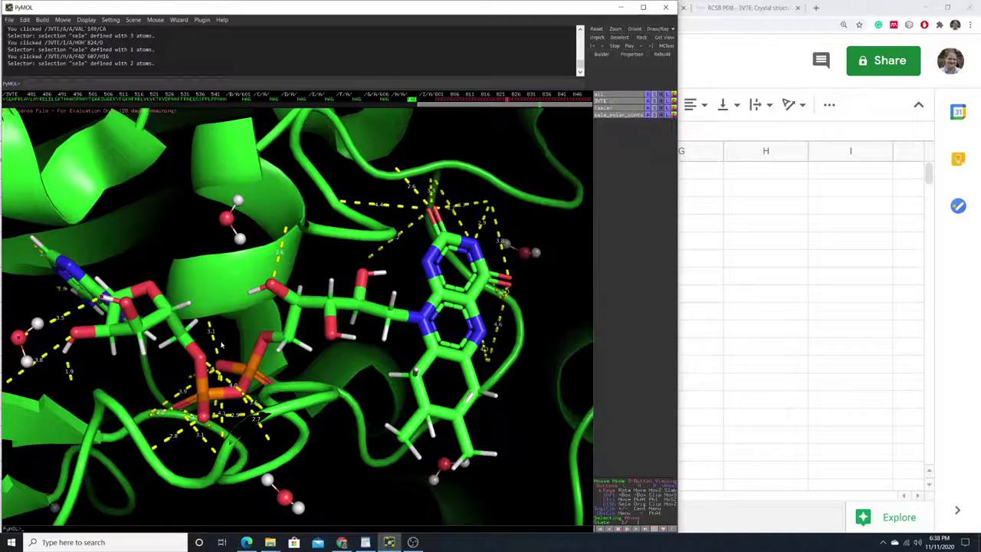
pyautogui.scroll(-2, 245, 313)
pyautogui.scroll(3, 244, 313)
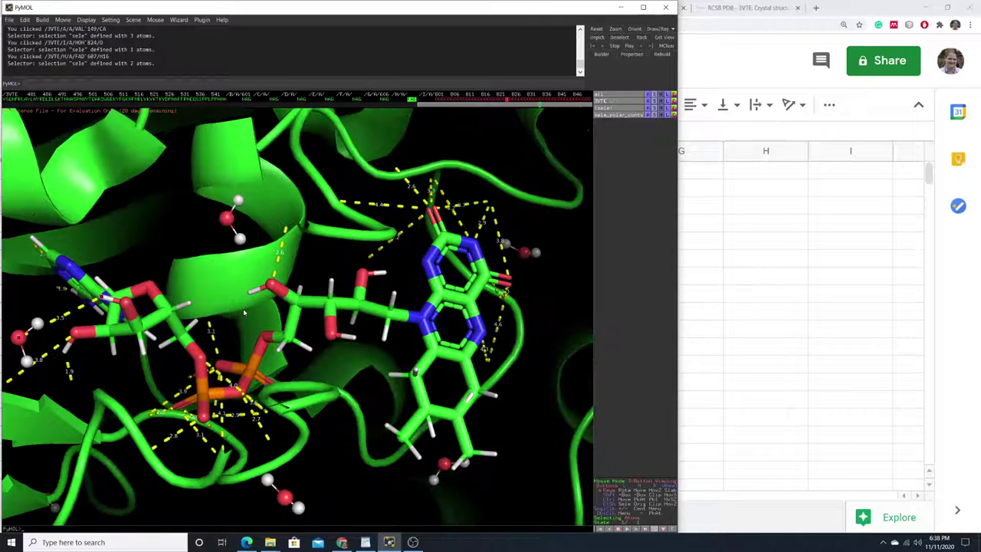
pyautogui.scroll(-2, 256, 308)
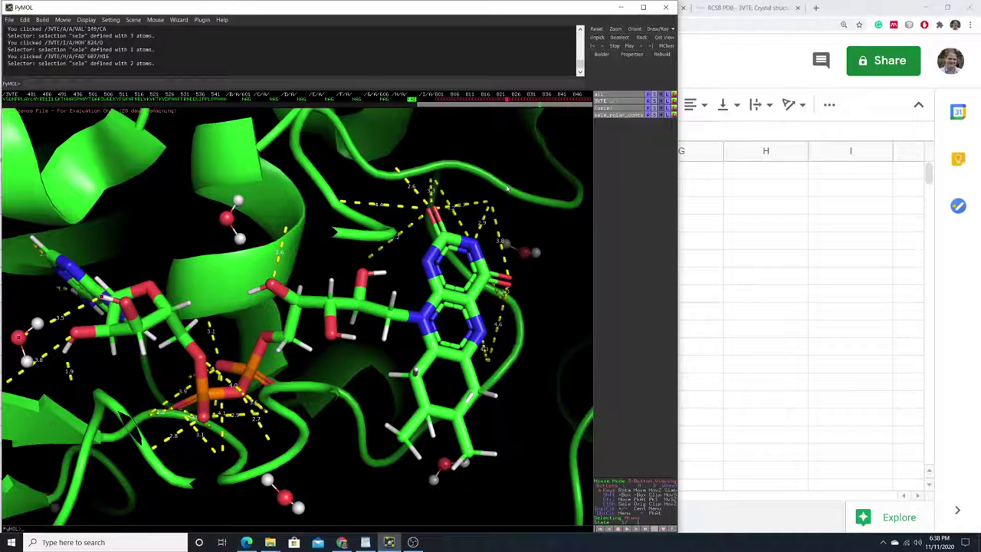
pyautogui.click(417, 311)
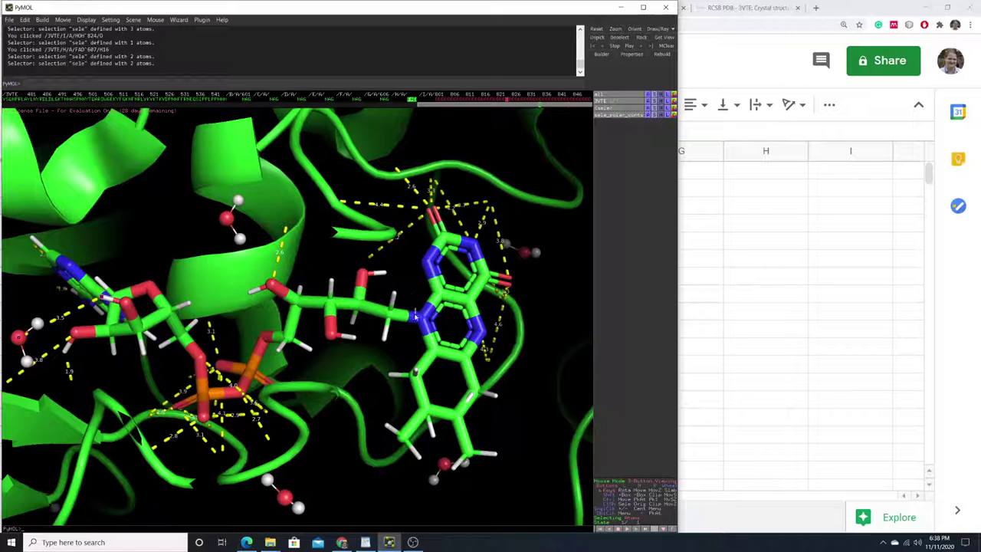
pyautogui.moveTo(411, 351); pyautogui.dragTo(400, 343)
pyautogui.click(398, 346)
pyautogui.scroll(-10, 390, 309)
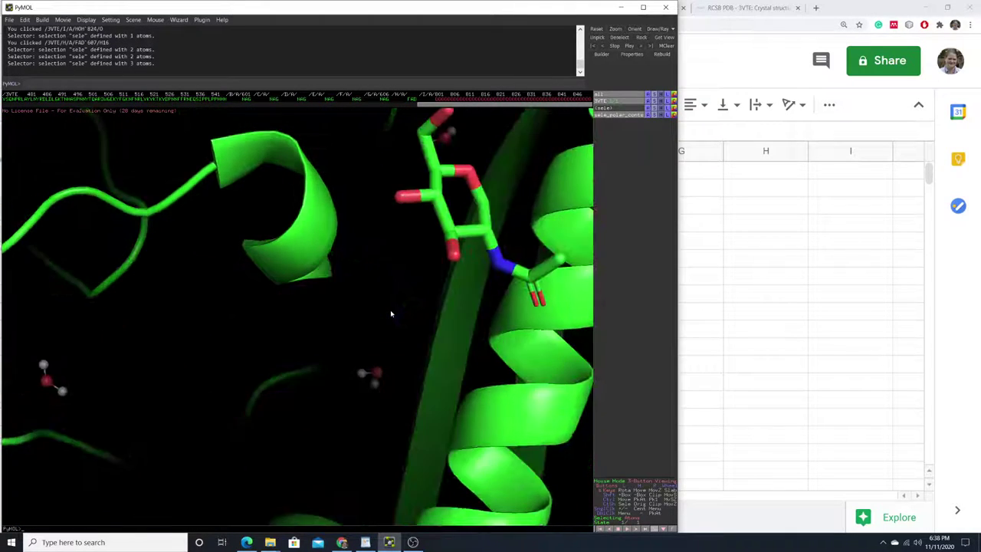
pyautogui.scroll(8, 390, 310)
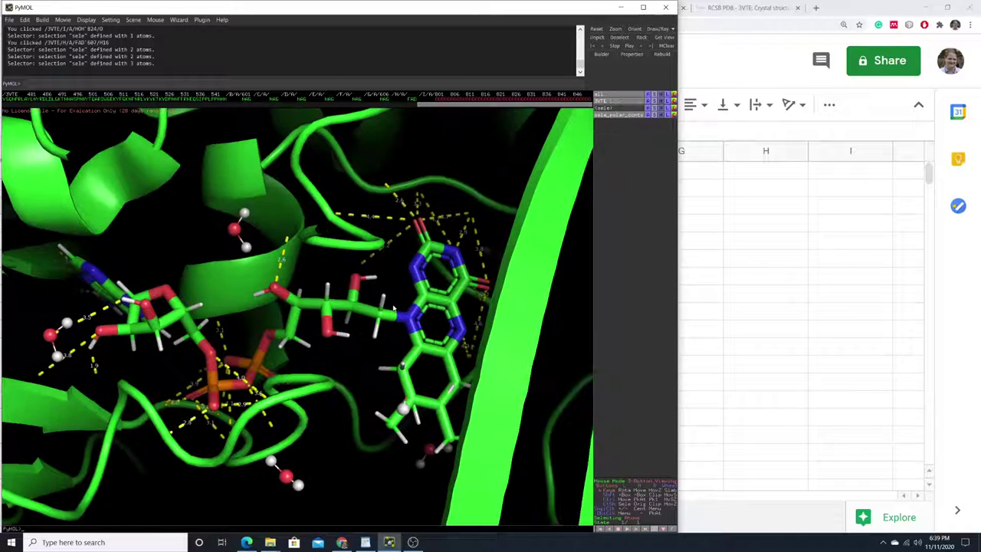
pyautogui.scroll(-12, 393, 306)
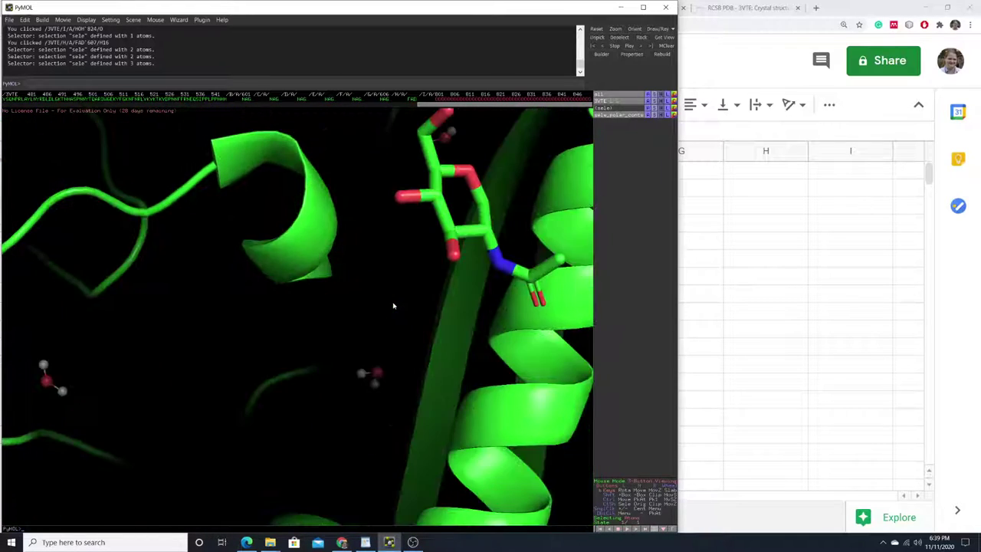
pyautogui.scroll(8, 396, 308)
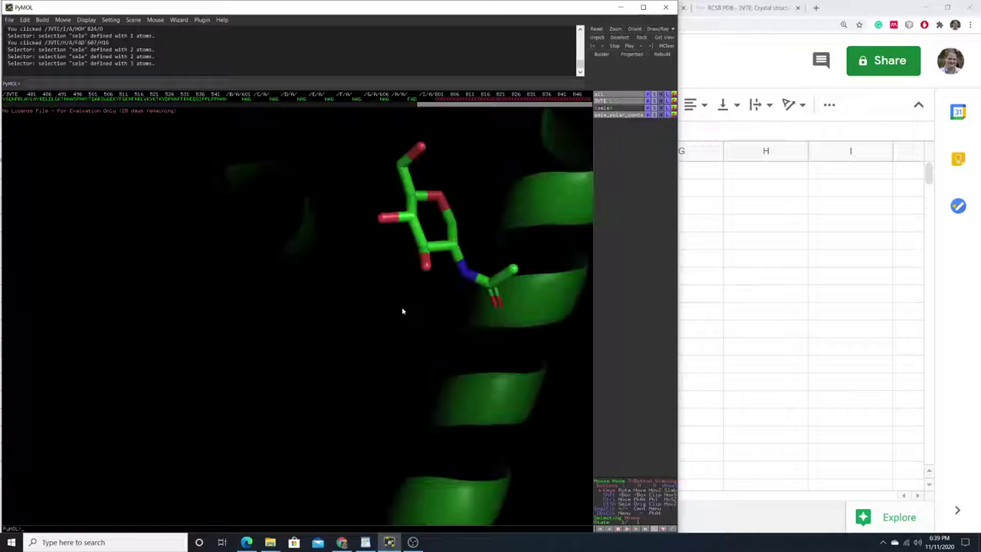
pyautogui.scroll(8, 402, 311)
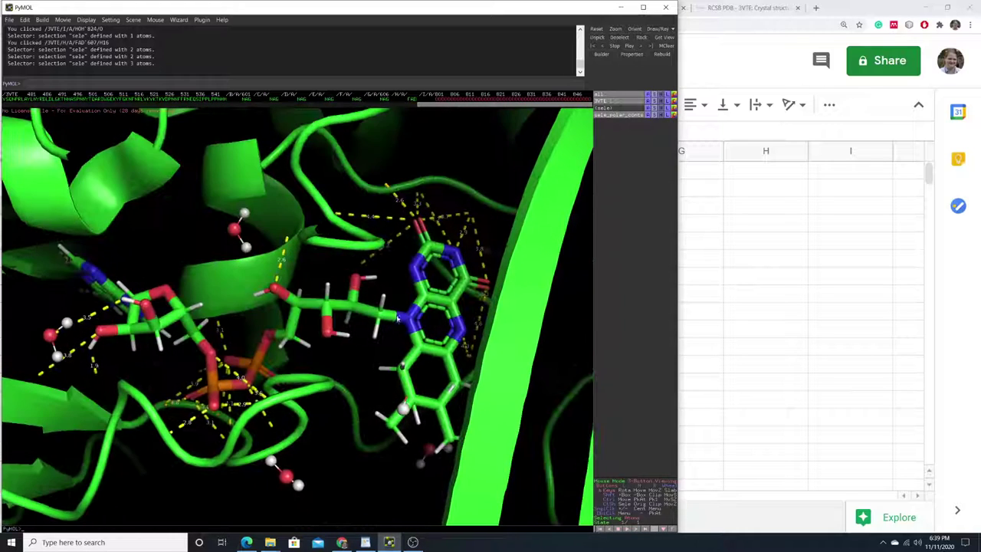
pyautogui.scroll(-4, 394, 328)
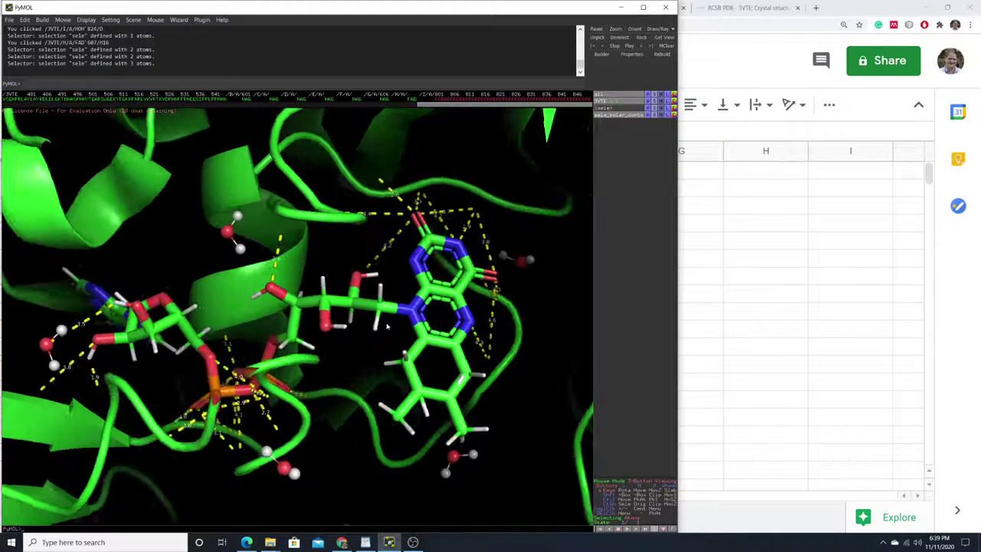
pyautogui.scroll(2, 389, 328)
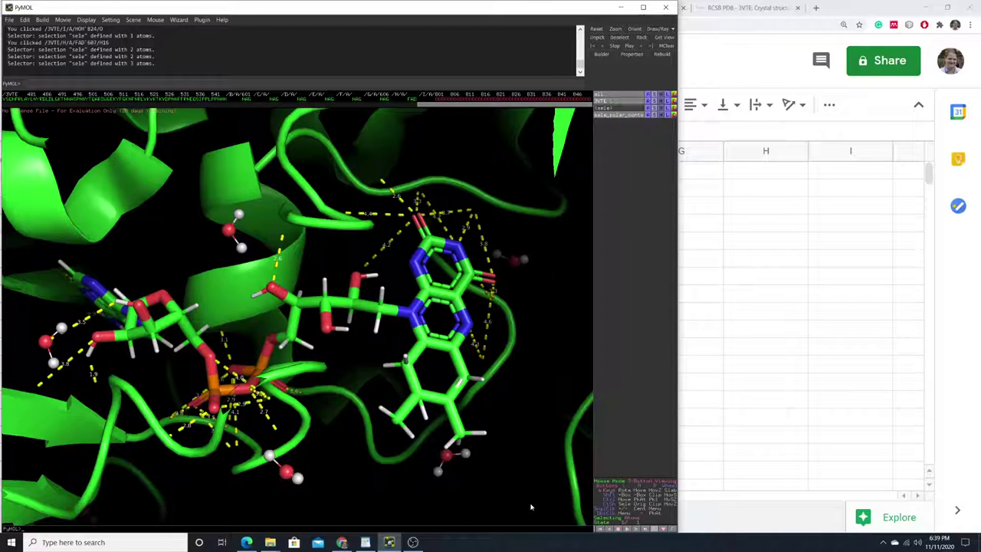
# Step: Change the selection mode to residues and add the line "Selecting residues at bottom right" below the 5 angstroms heading in the WordPad instructions
pyautogui.click(635, 519)
pyautogui.click(366, 542)
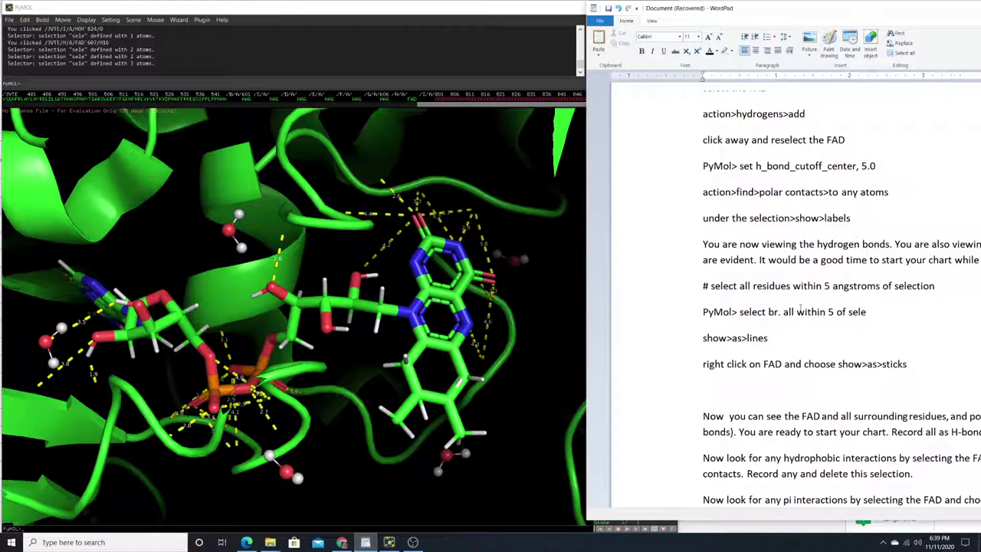
pyautogui.moveTo(711, 285); pyautogui.dragTo(908, 287)
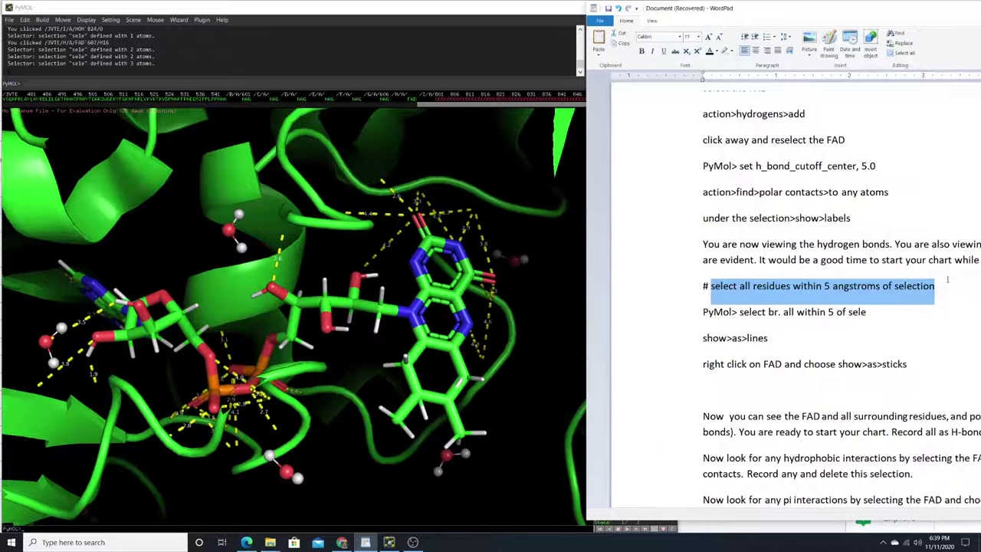
pyautogui.click(944, 285)
pyautogui.press('Return')
pyautogui.write('Selecting residues at bottom right')
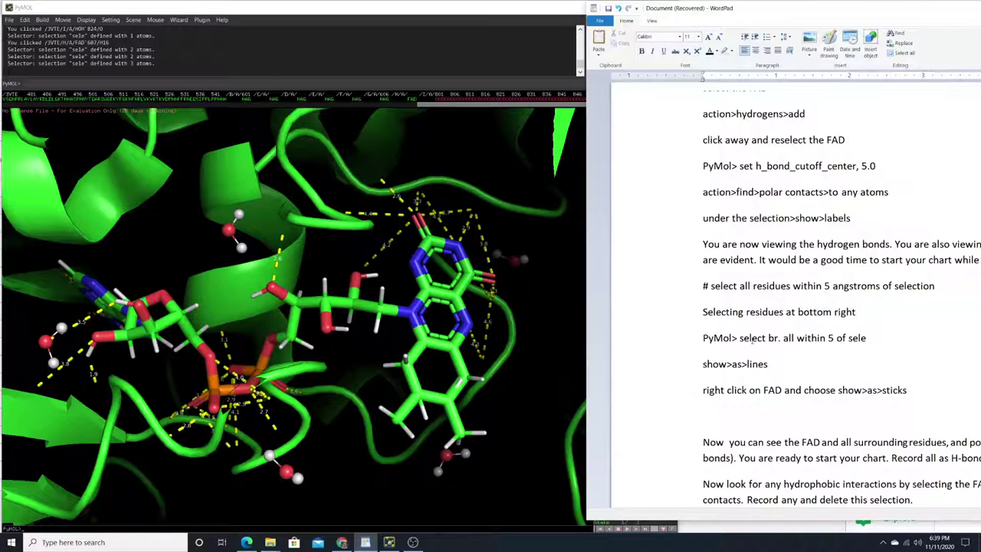
# Step: Select the whole FAD residue in PyMOL, run the copied command "select br. all within 5 of sele", and hide the selection markers
pyautogui.moveTo(740, 338); pyautogui.dragTo(856, 340)
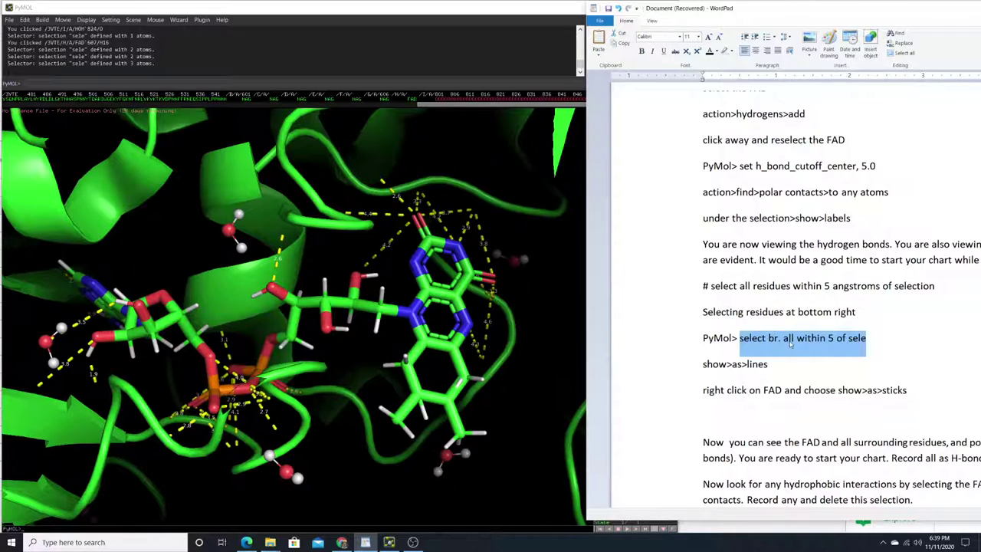
pyautogui.click(418, 313)
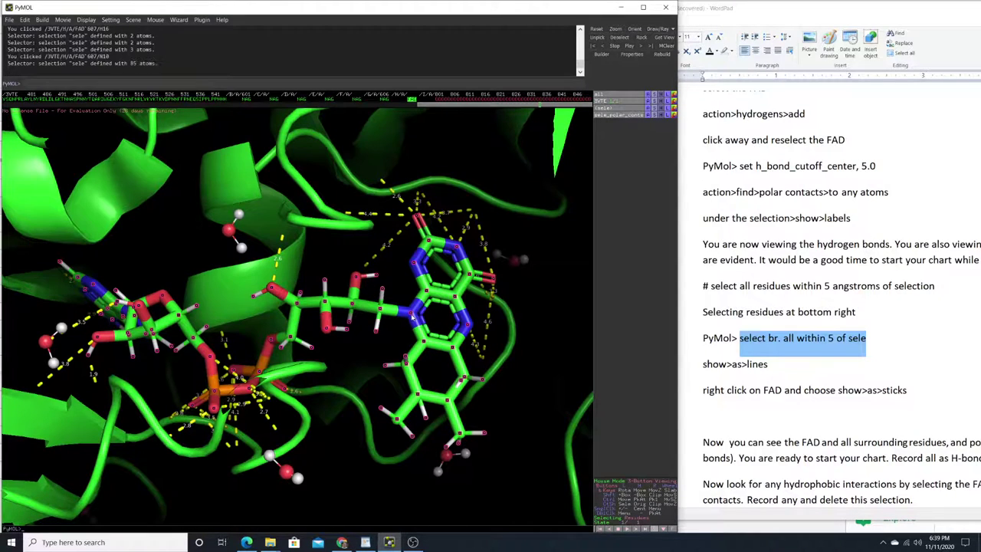
pyautogui.rightClick(759, 339)
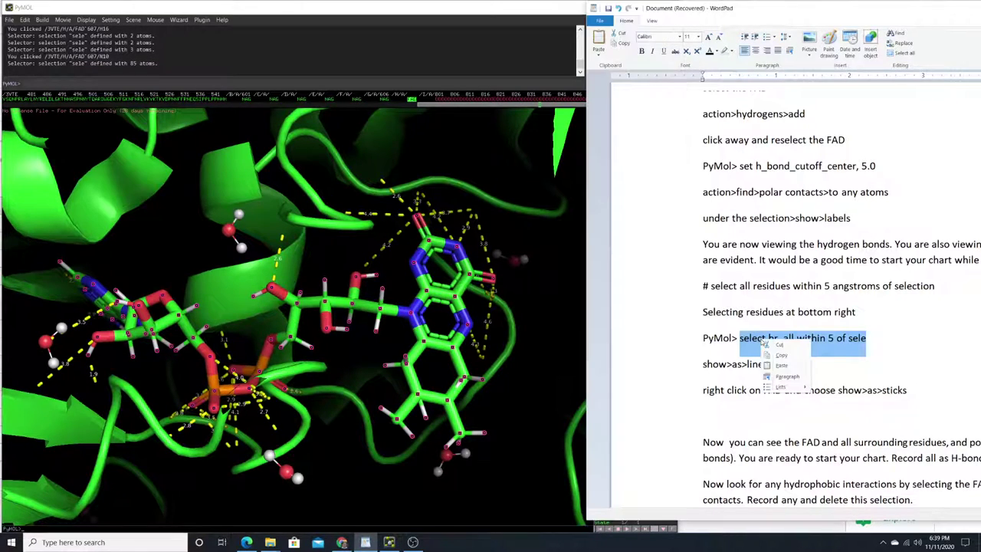
pyautogui.click(781, 354)
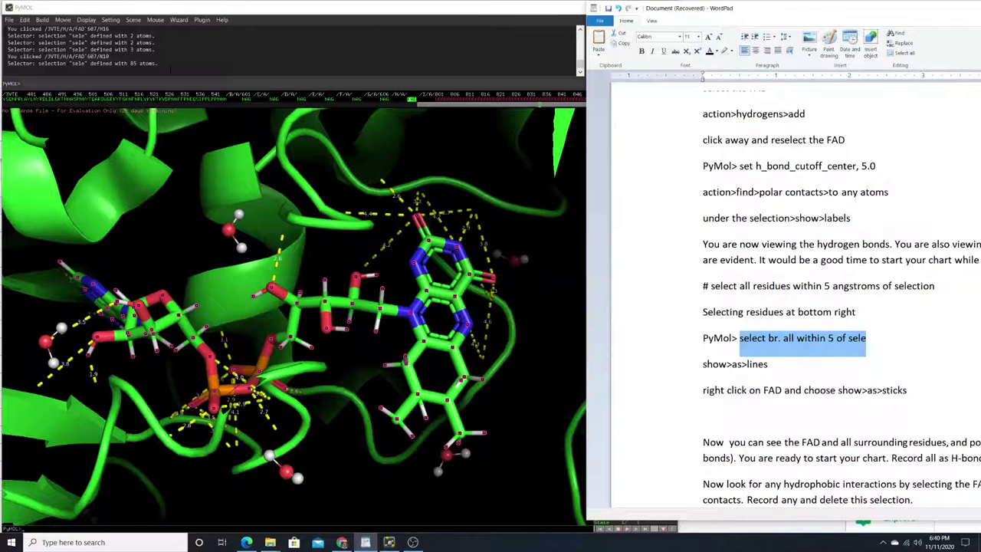
pyautogui.hotkey('alt', 'Tab')
pyautogui.hotkey('ctrl', 'v')
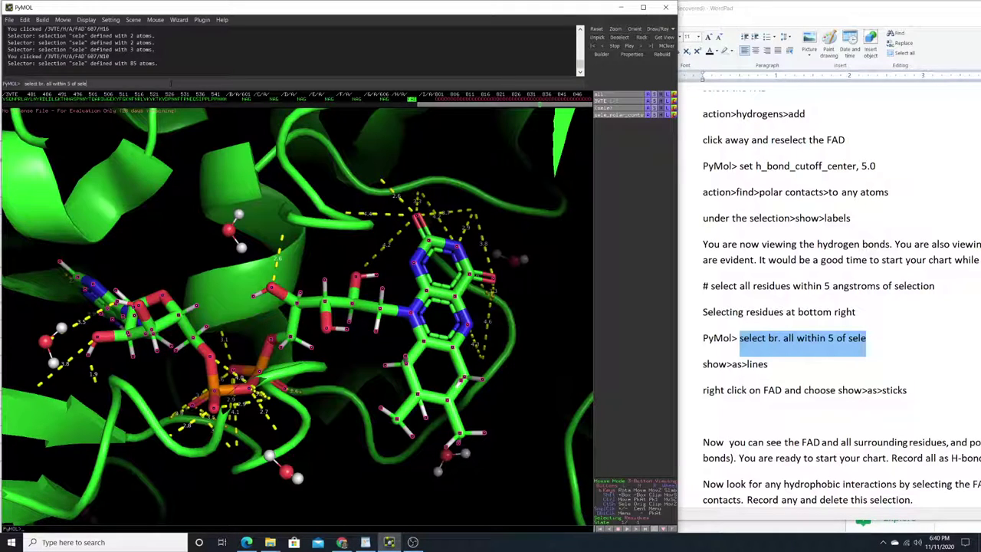
pyautogui.press('Return')
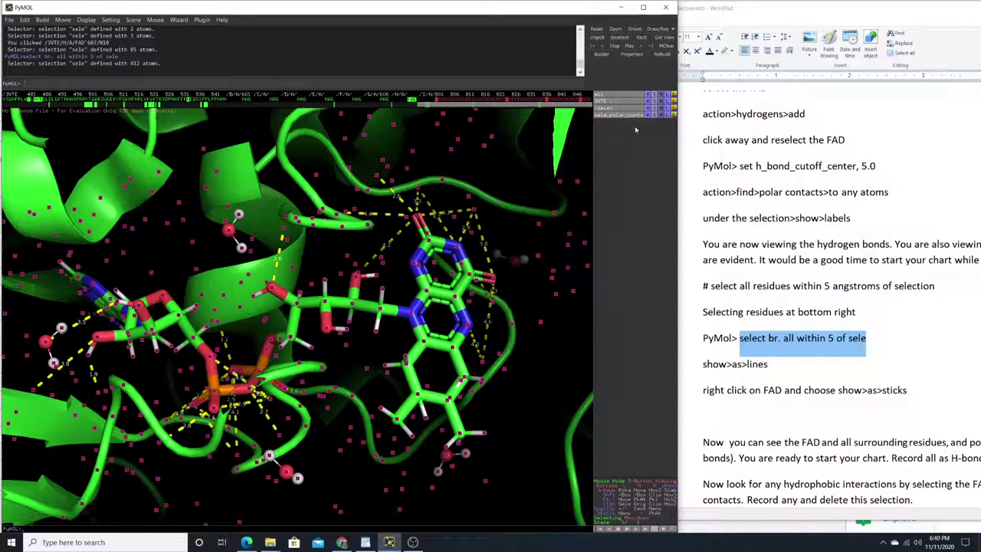
pyautogui.click(615, 110)
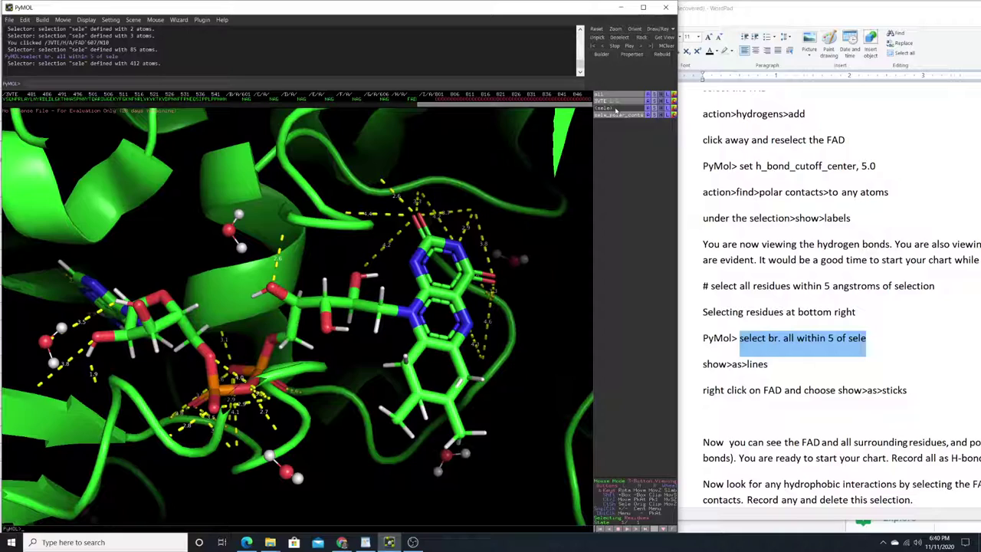
# Step: Re-enable the selection of residues within 5 angstroms, show them as lines only, and clear the selection markers
pyautogui.click(620, 115)
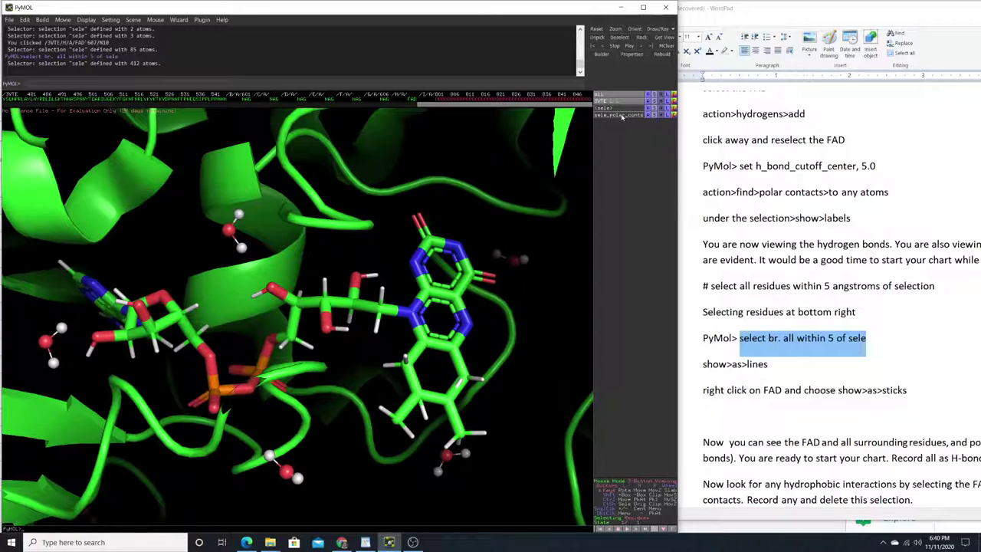
pyautogui.click(622, 115)
pyautogui.click(623, 110)
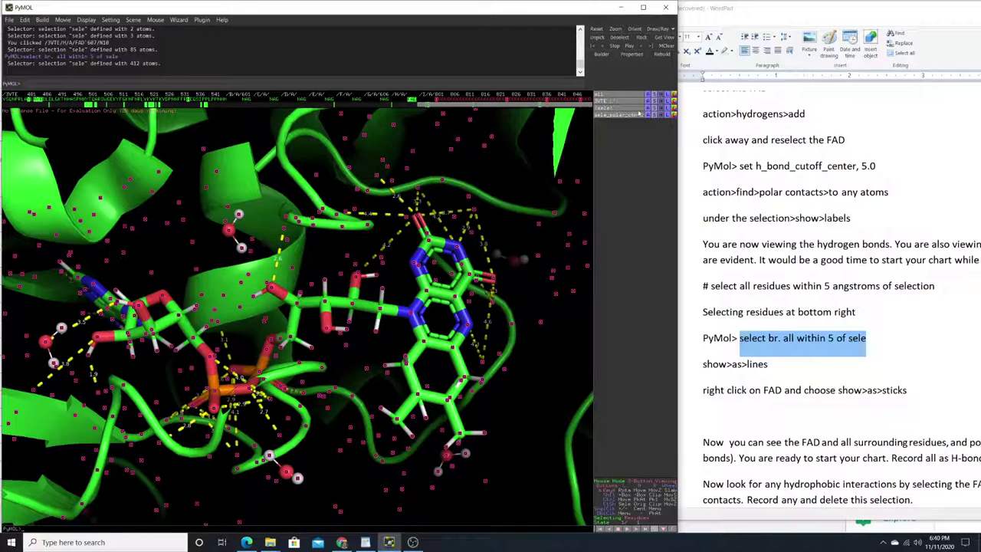
pyautogui.click(655, 108)
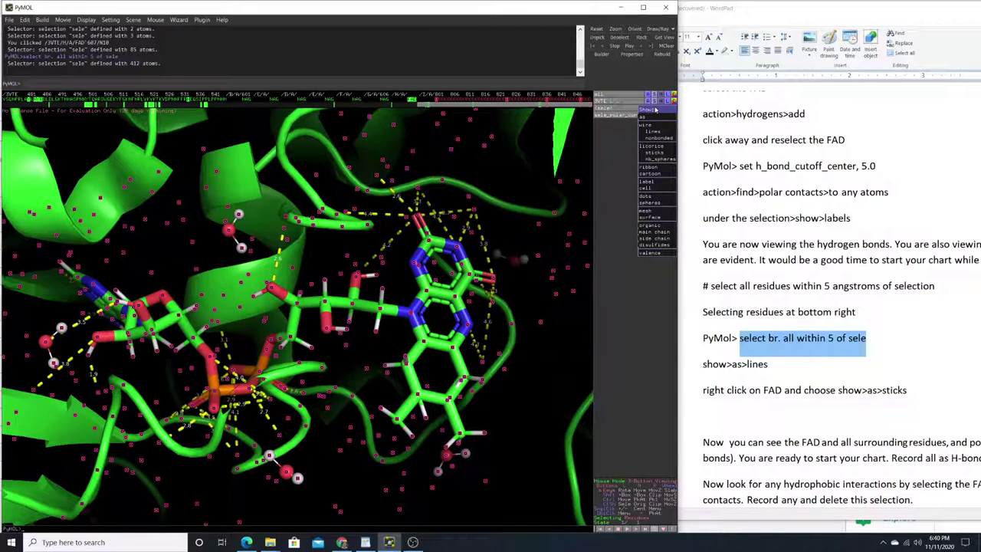
pyautogui.click(621, 126)
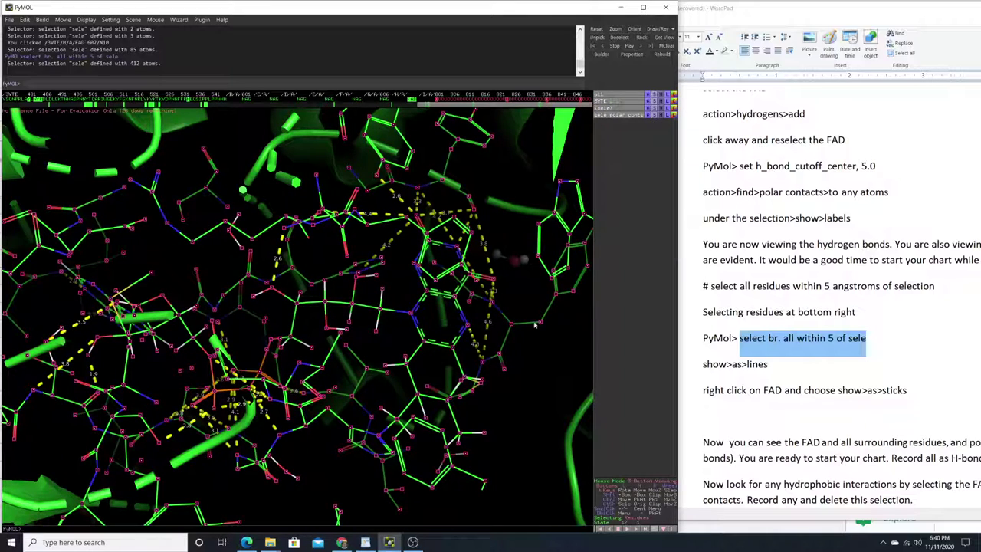
pyautogui.click(538, 360)
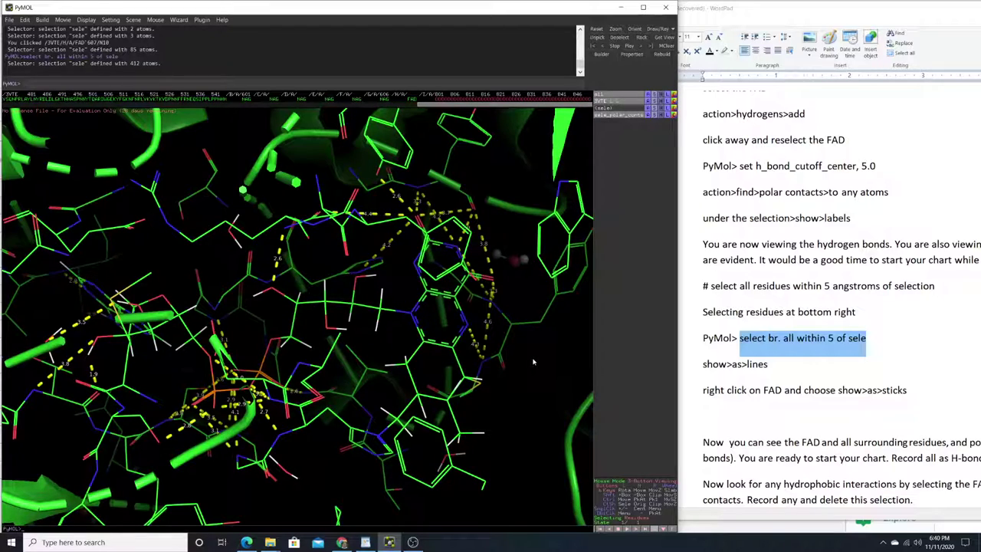
# Step: Select the FAD residue in the sequence and show it as sticks
pyautogui.click(413, 101)
pyautogui.rightClick(413, 100)
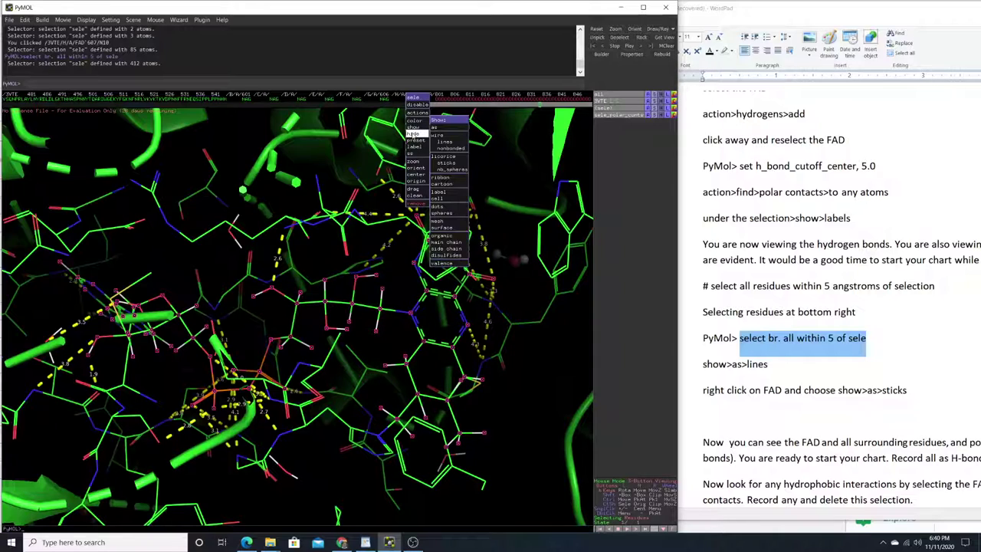
pyautogui.moveTo(414, 145)
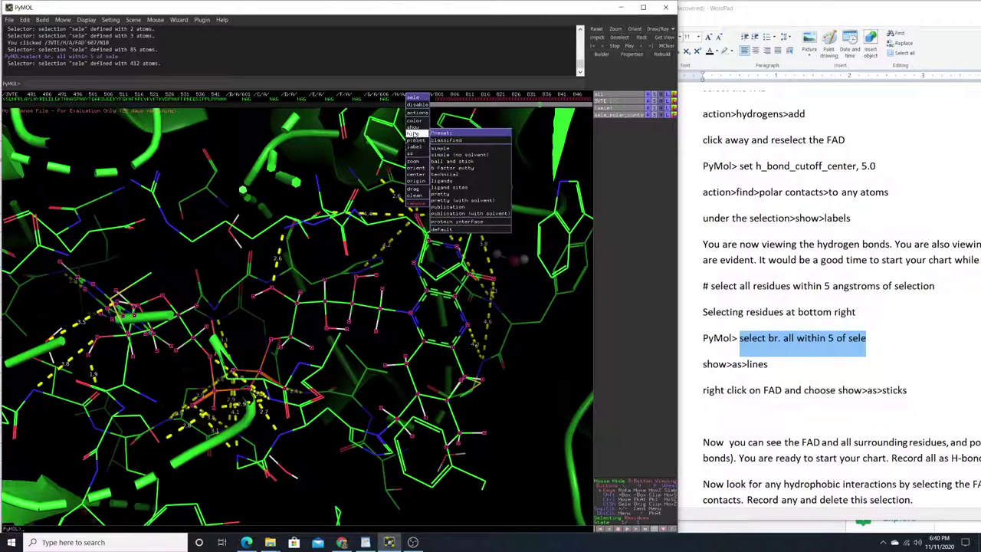
pyautogui.moveTo(434, 127)
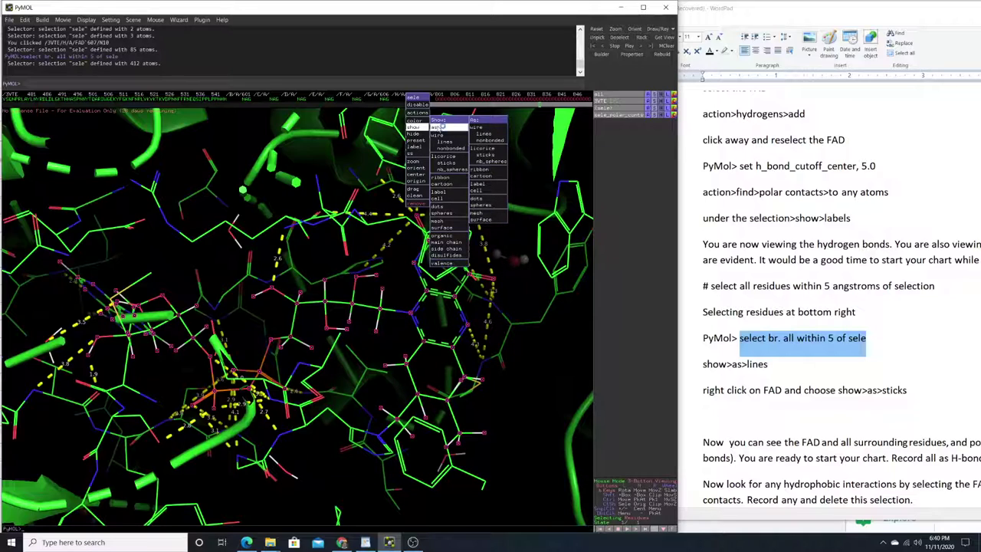
pyautogui.click(482, 155)
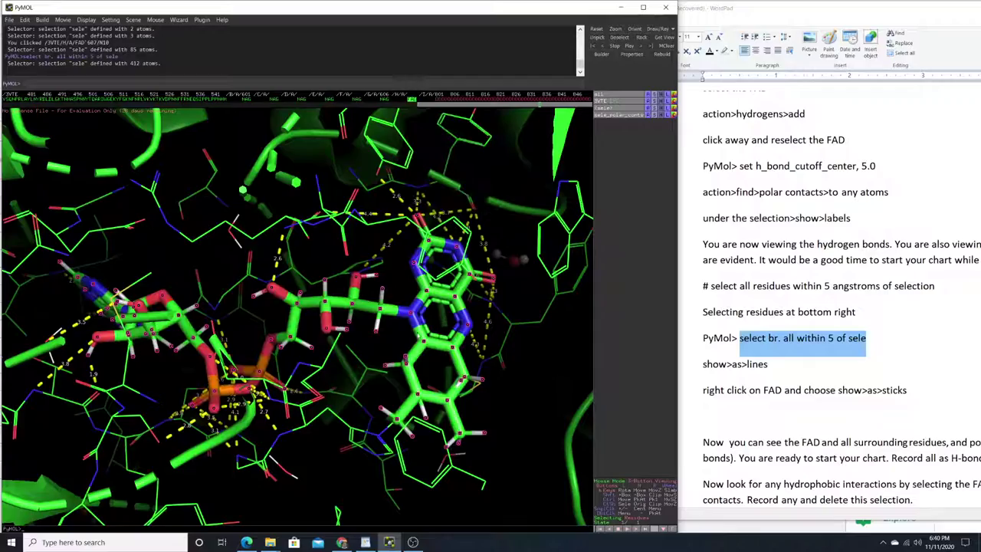
# Step: Clear the FAD selection and examine the polar contacts around its adenine-side ribose from several angles, picking the neighbouring residues and atoms
pyautogui.moveTo(517, 430); pyautogui.dragTo(449, 315)
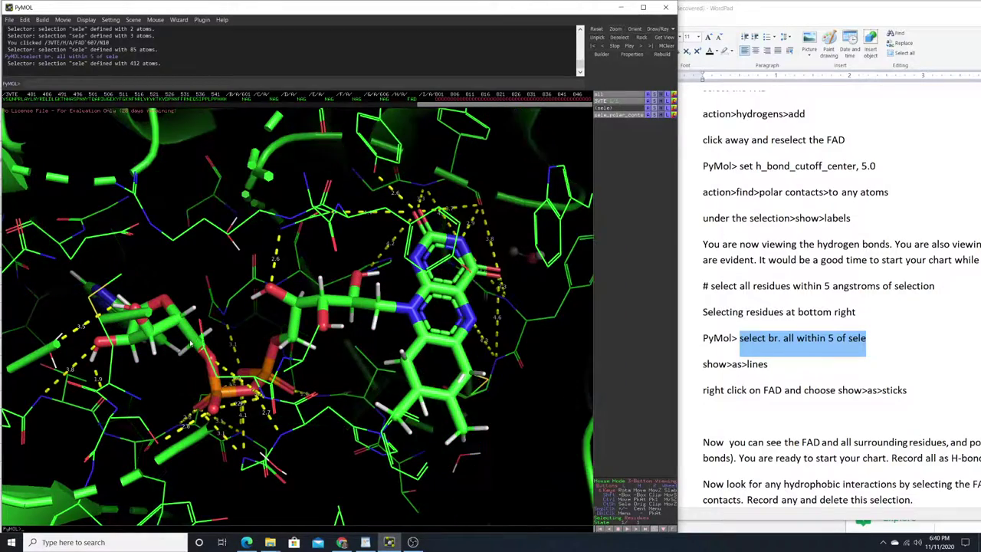
pyautogui.moveTo(191, 344); pyautogui.dragTo(406, 429)
pyautogui.moveTo(274, 270); pyautogui.dragTo(278, 271)
pyautogui.moveTo(192, 284); pyautogui.dragTo(79, 262)
pyautogui.click(75, 267)
pyautogui.click(152, 255)
pyautogui.click(152, 255)
pyautogui.click(143, 261)
pyautogui.moveTo(113, 258); pyautogui.dragTo(138, 233)
pyautogui.moveTo(135, 284); pyautogui.dragTo(137, 261)
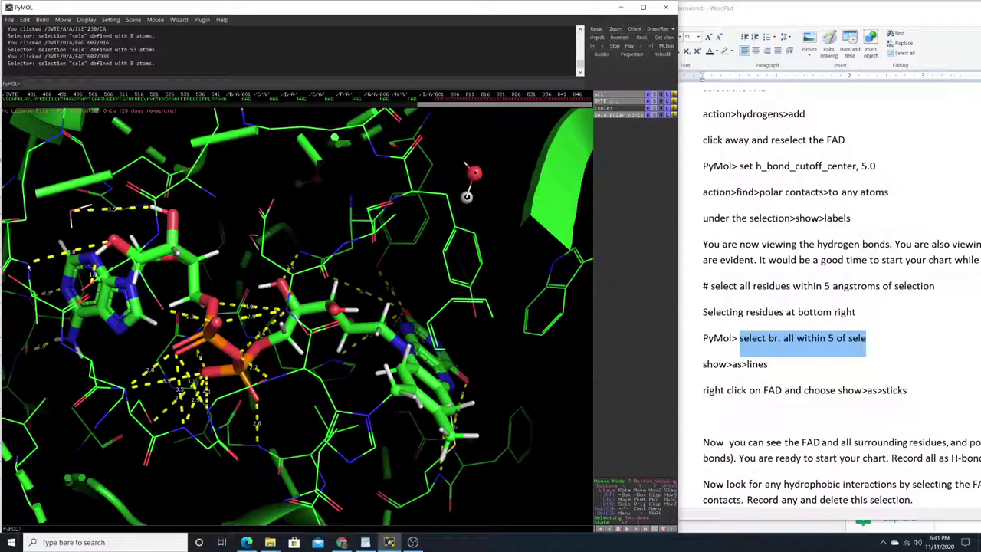
# Step: Identify the residue bonded to the FAD ribose oxygen, switch the selection mode to atoms, and select that residue's bonding nitrogen
pyautogui.moveTo(35, 276); pyautogui.dragTo(62, 253)
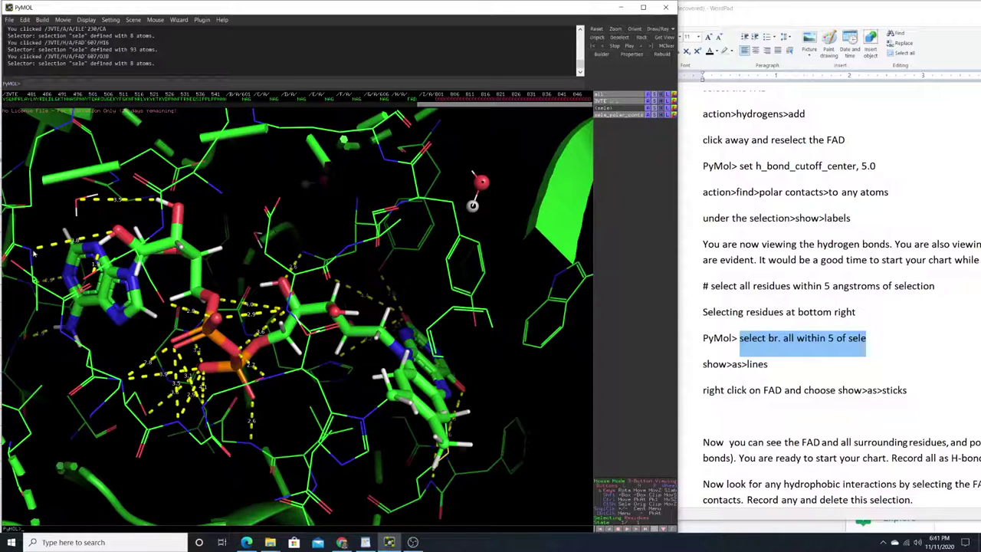
pyautogui.click(33, 253)
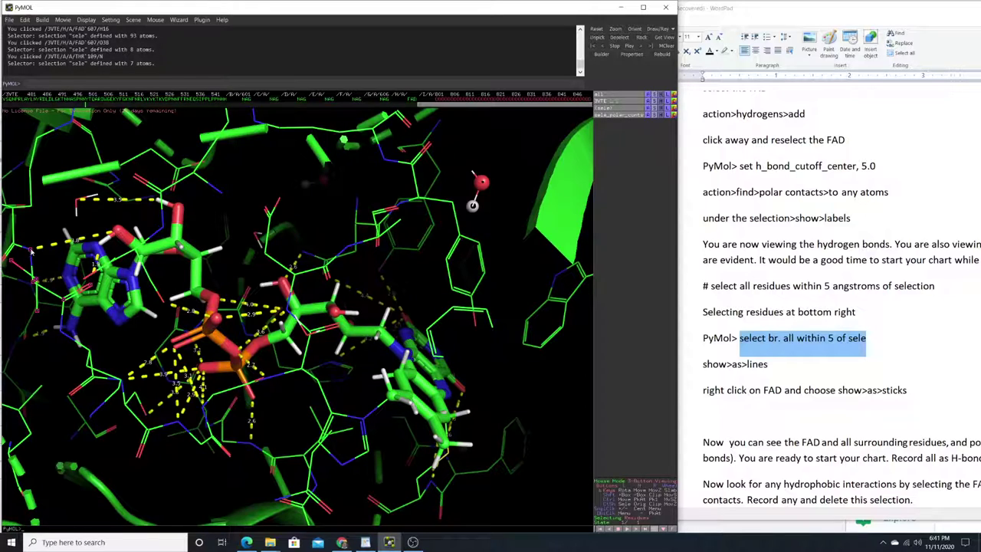
pyautogui.click(35, 240)
pyautogui.click(641, 517)
pyautogui.click(641, 519)
pyautogui.click(642, 520)
pyautogui.click(642, 520)
pyautogui.click(473, 205)
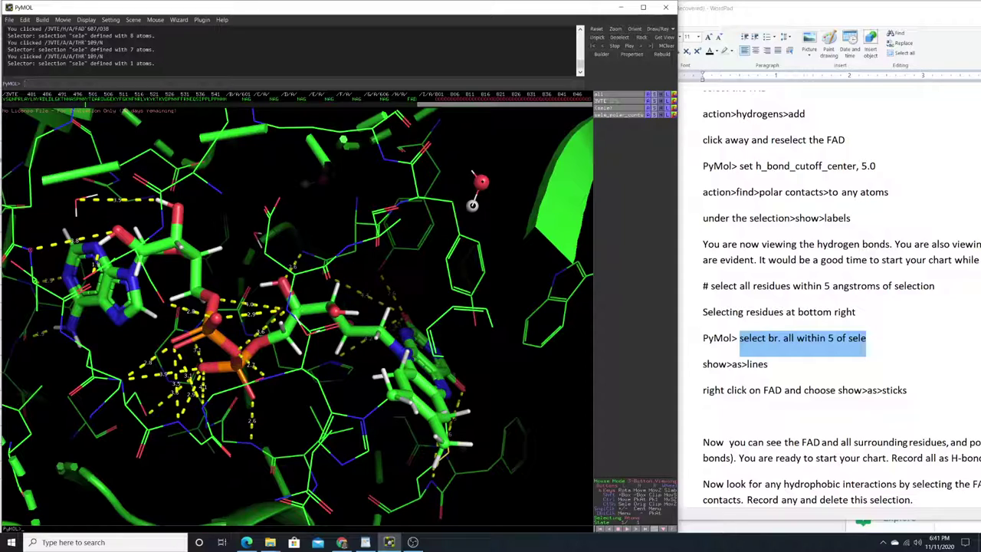
# Step: In the FAD in 3VTE Google Sheet, fill the second H-bonding row with residue THR 109, residue atom N and distance 3.8
pyautogui.click(367, 544)
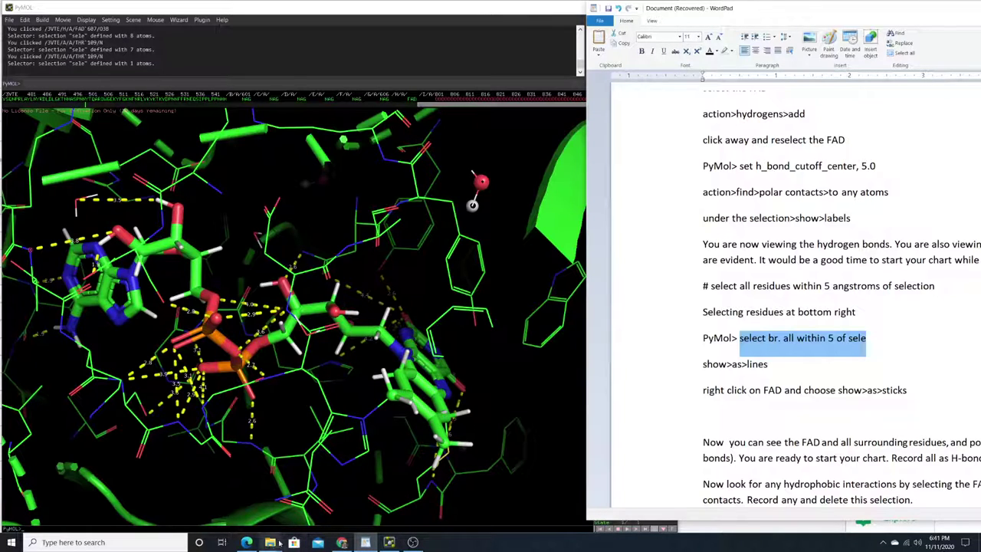
pyautogui.click(342, 541)
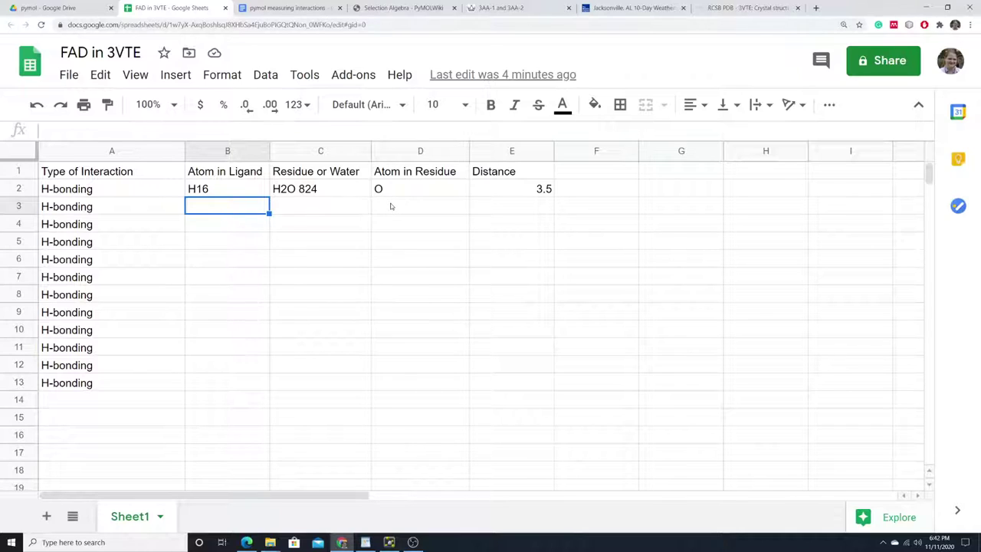
pyautogui.click(332, 208)
pyautogui.write('THR 109')
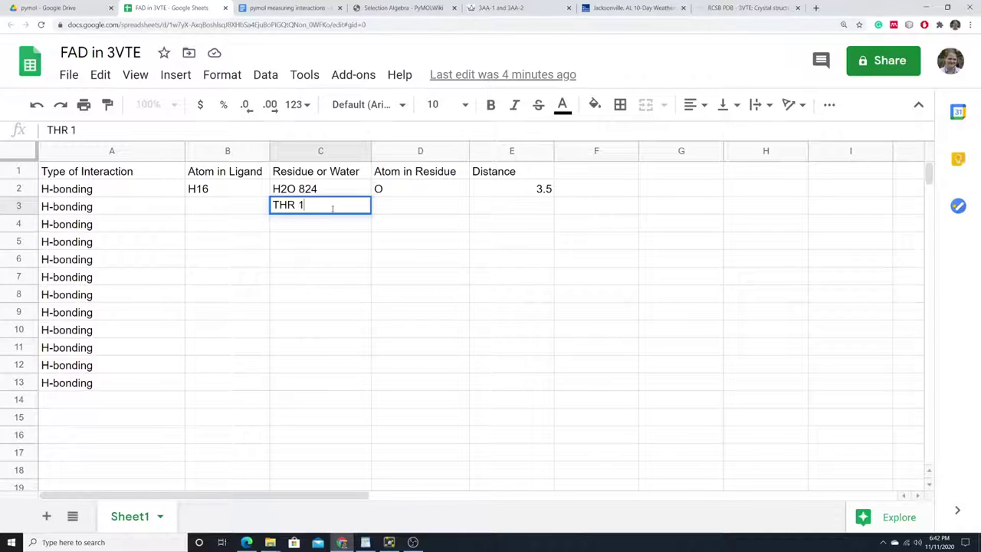
pyautogui.click(402, 210)
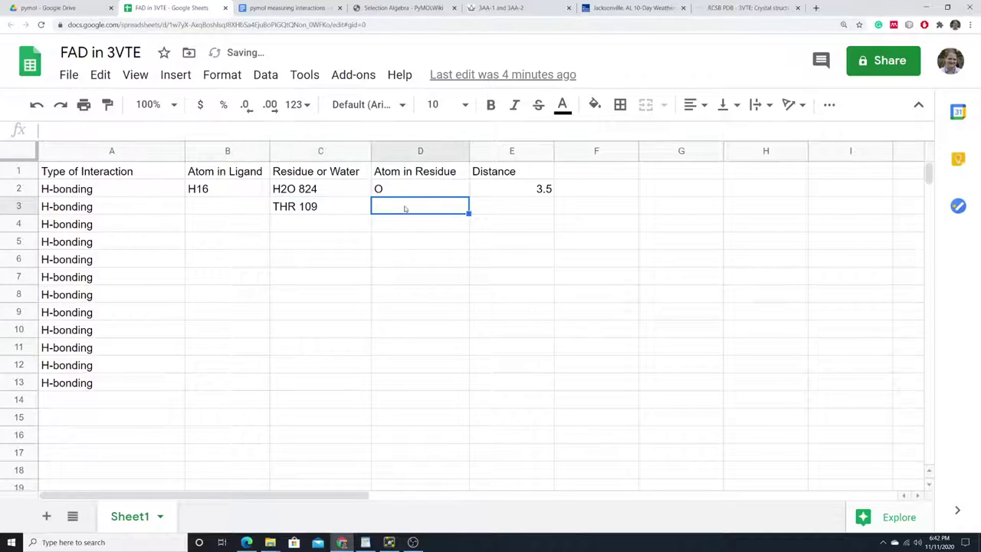
pyautogui.write('N')
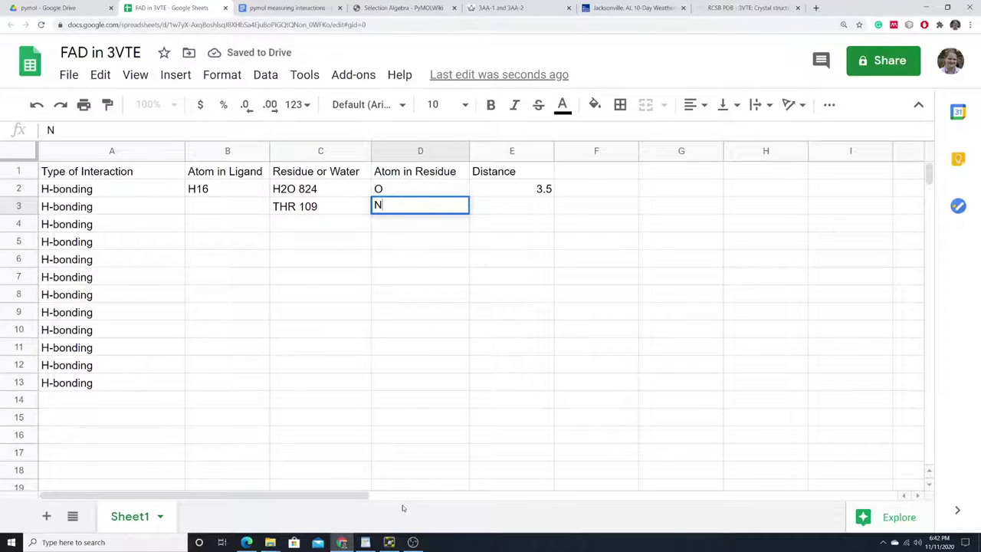
pyautogui.click(389, 541)
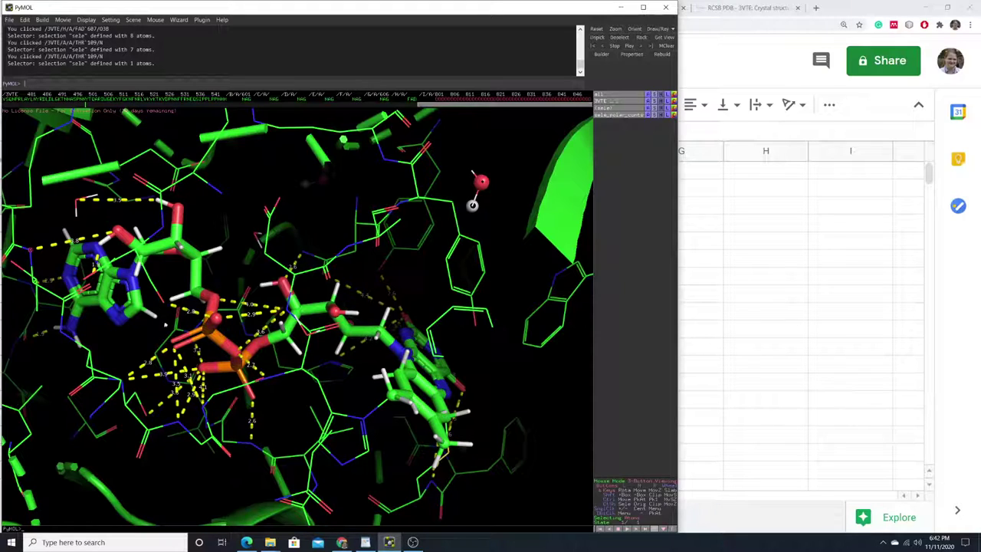
pyautogui.click(326, 502)
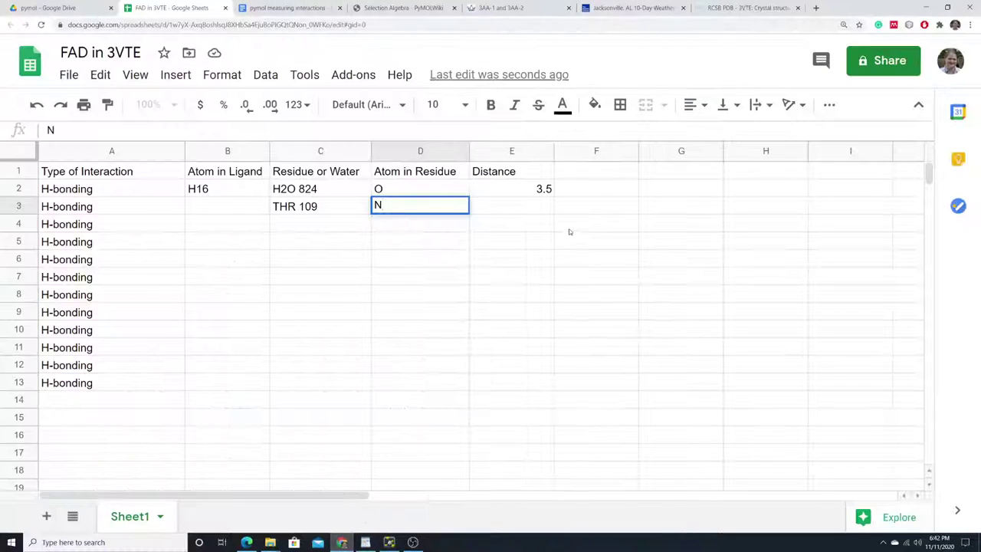
pyautogui.doubleClick(531, 208)
pyautogui.write('3.8')
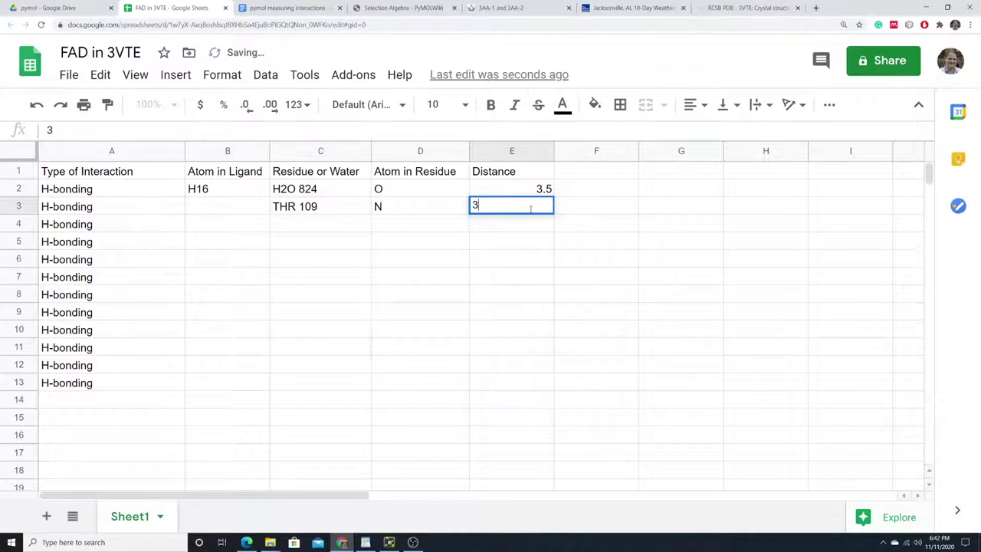
pyautogui.press('Return')
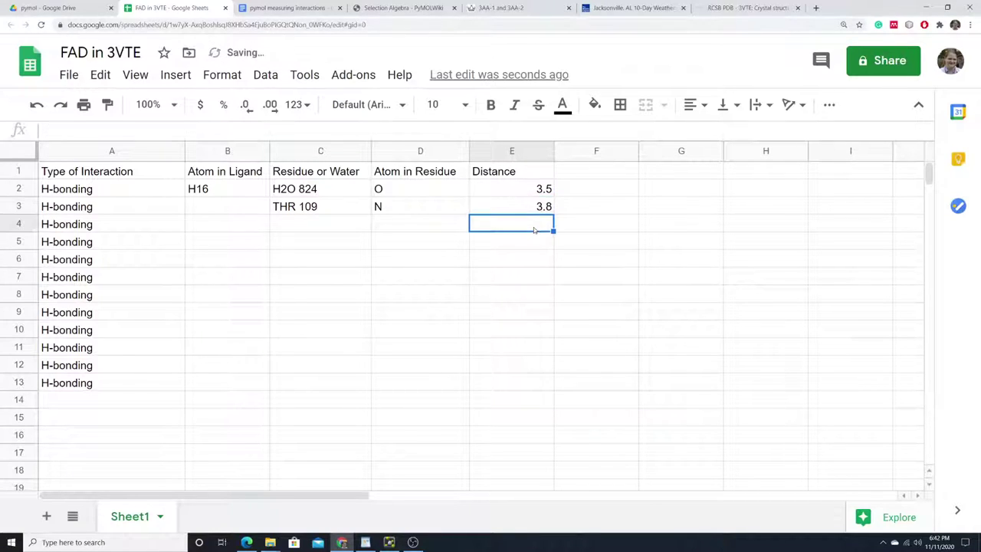
# Step: Identify the FAD atom bonded to THR 109 in PyMOL and enter O2B as the ligand atom in the sheet's second H-bonding row
pyautogui.doubleClick(237, 207)
pyautogui.click(389, 541)
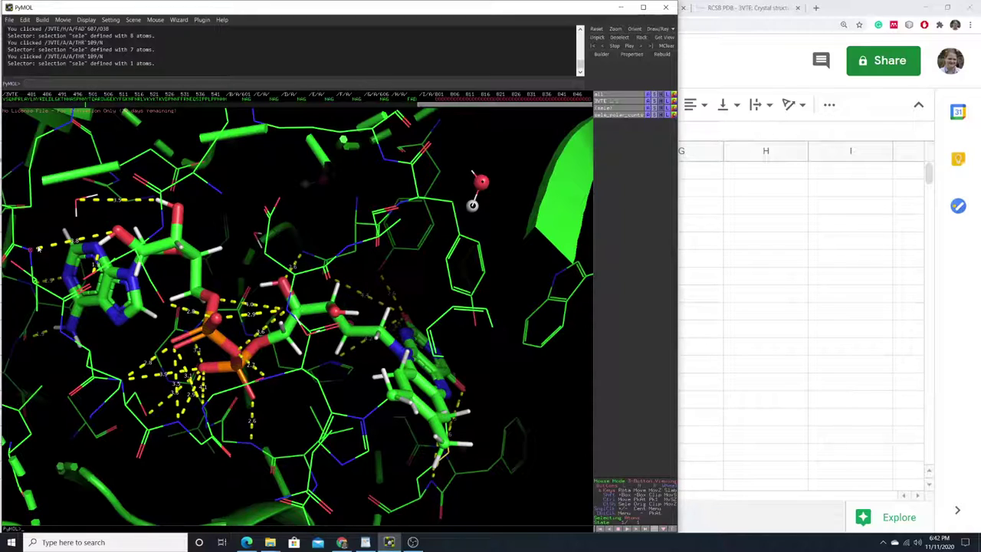
pyautogui.click(111, 233)
pyautogui.rightClick(111, 234)
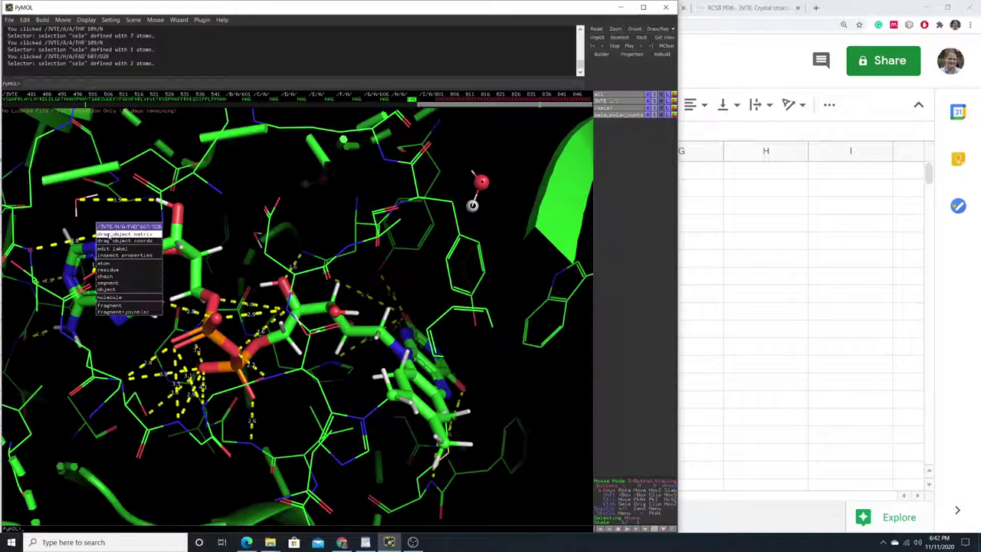
pyautogui.click(114, 232)
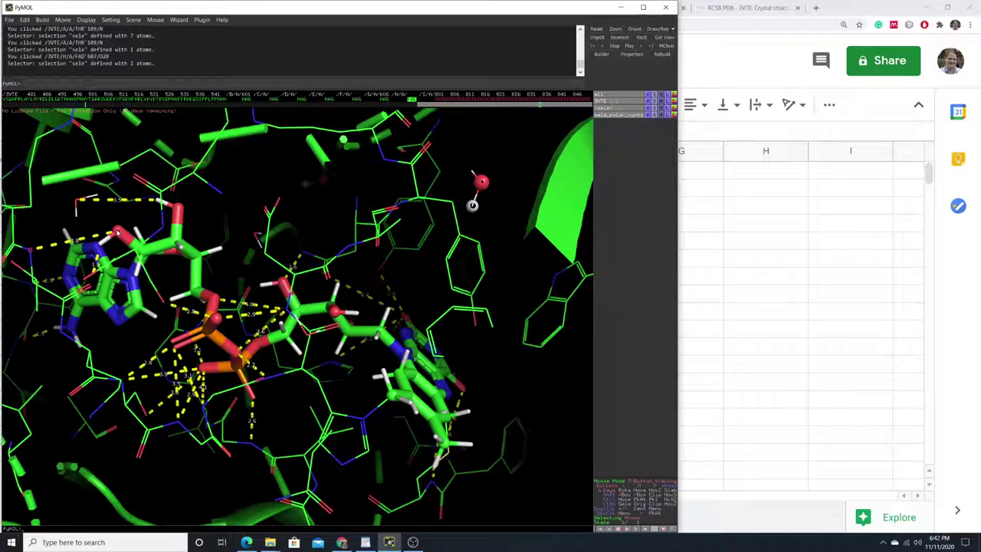
pyautogui.click(116, 233)
pyautogui.click(341, 542)
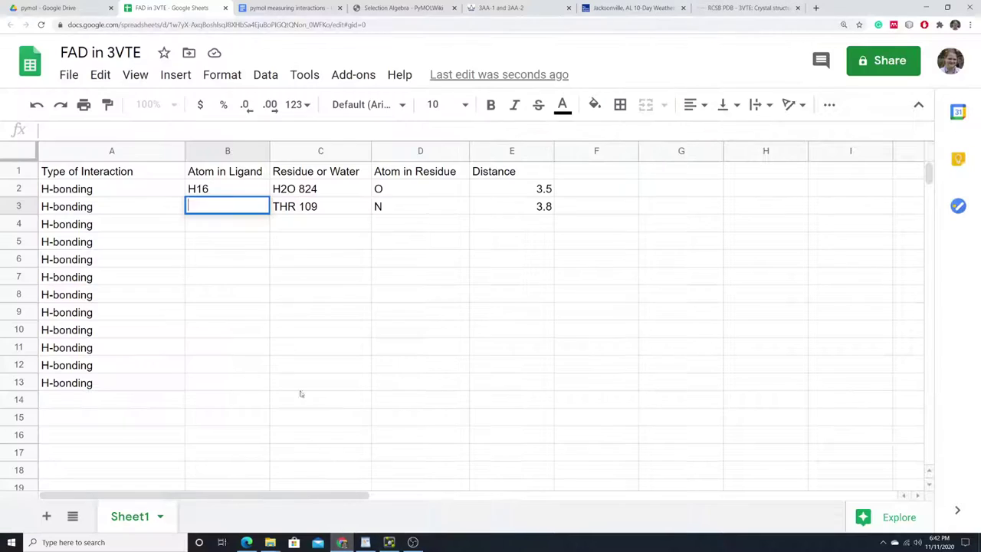
pyautogui.write('O2B')
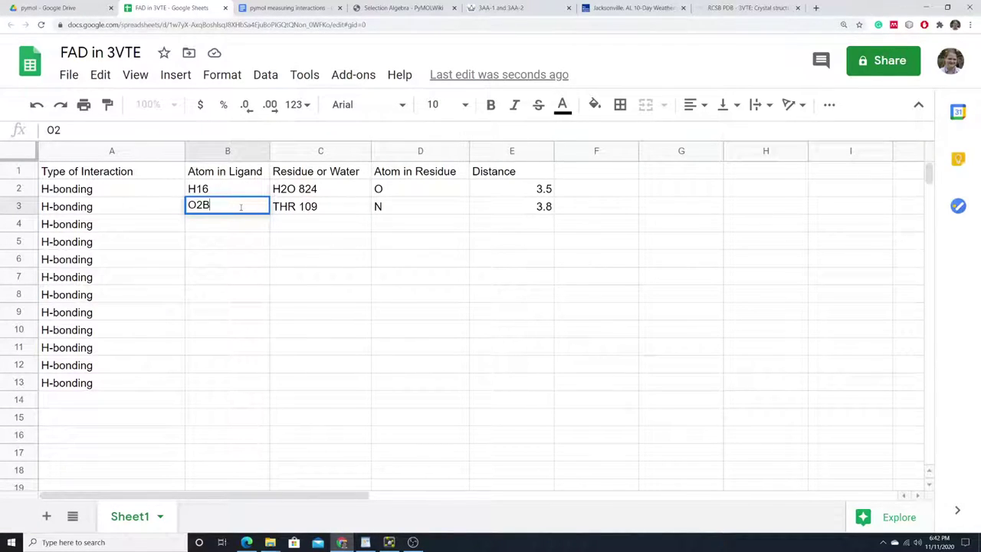
pyautogui.press('Return')
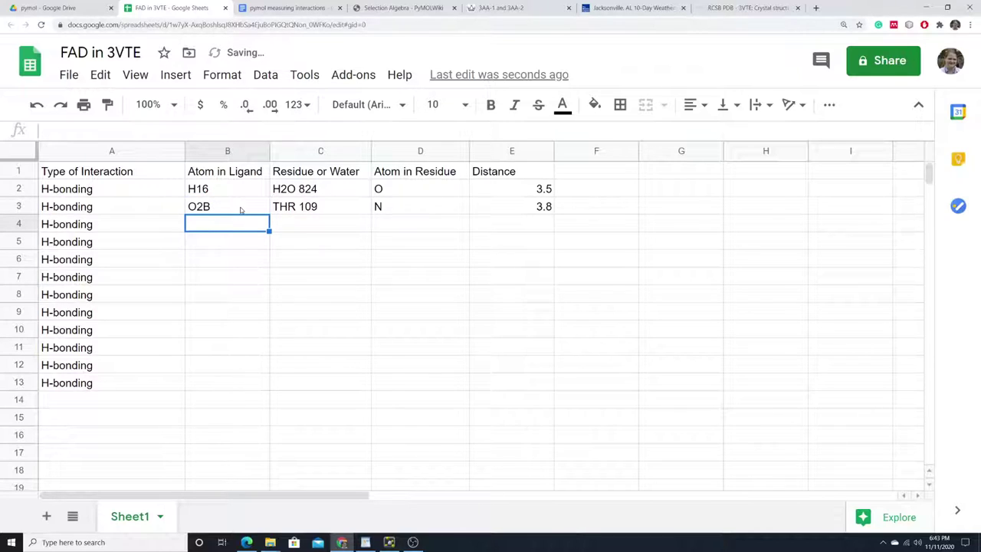
# Step: Return to PyMOL, examine the 1.9 angstrom contact beside the FAD adenine from another angle, pick nearby ligand atoms, and clear the selection
pyautogui.click(390, 543)
pyautogui.moveTo(260, 337); pyautogui.dragTo(182, 265)
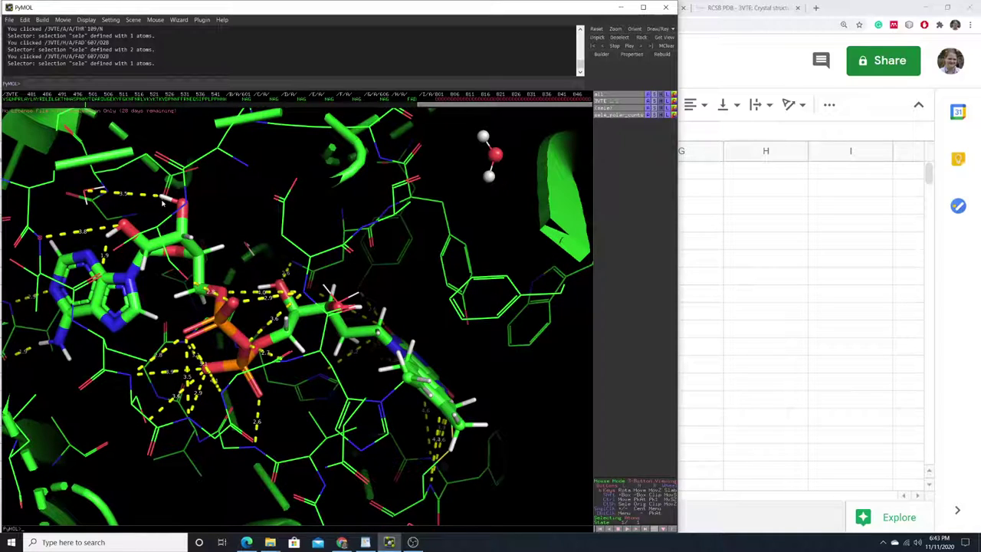
pyautogui.moveTo(126, 208); pyautogui.dragTo(100, 294)
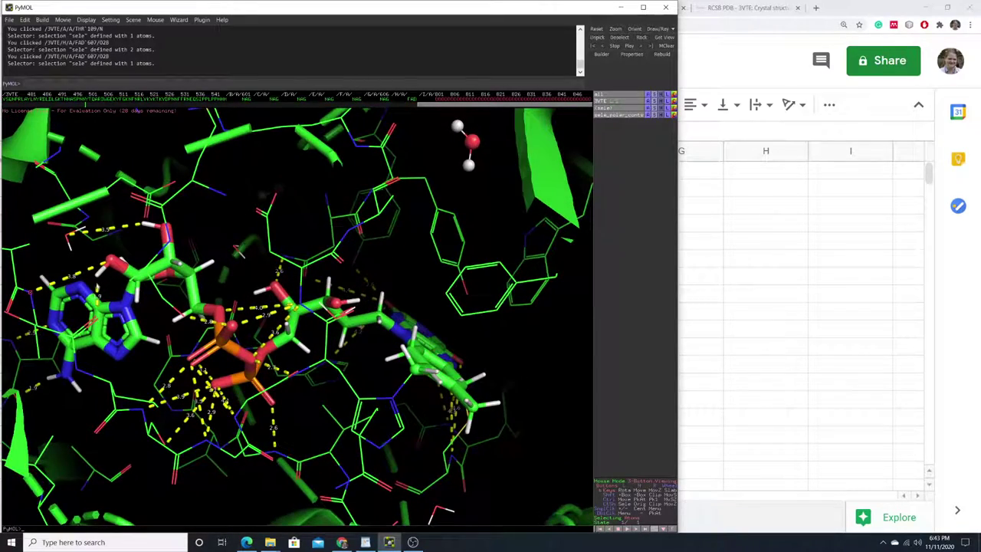
pyautogui.click(98, 280)
pyautogui.click(95, 316)
pyautogui.click(123, 360)
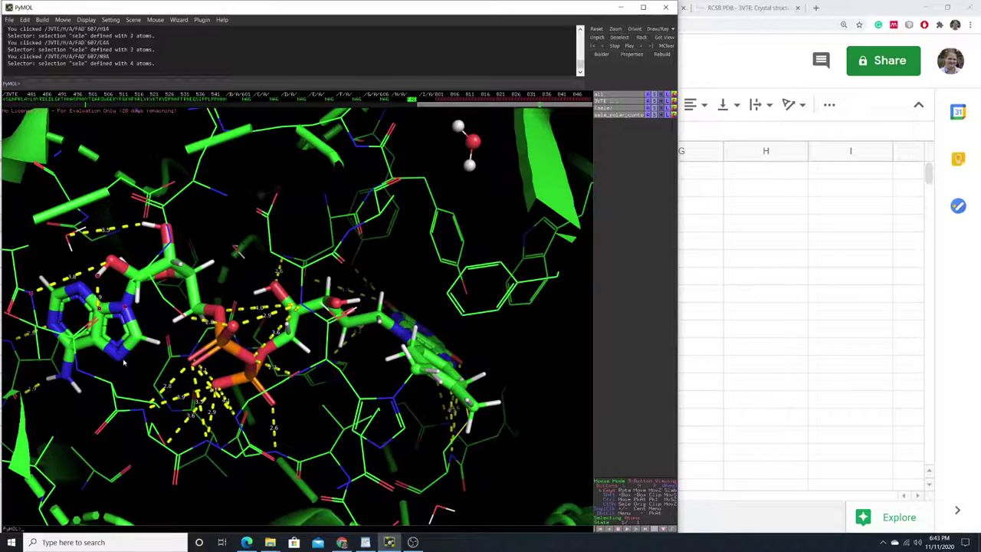
pyautogui.click(137, 313)
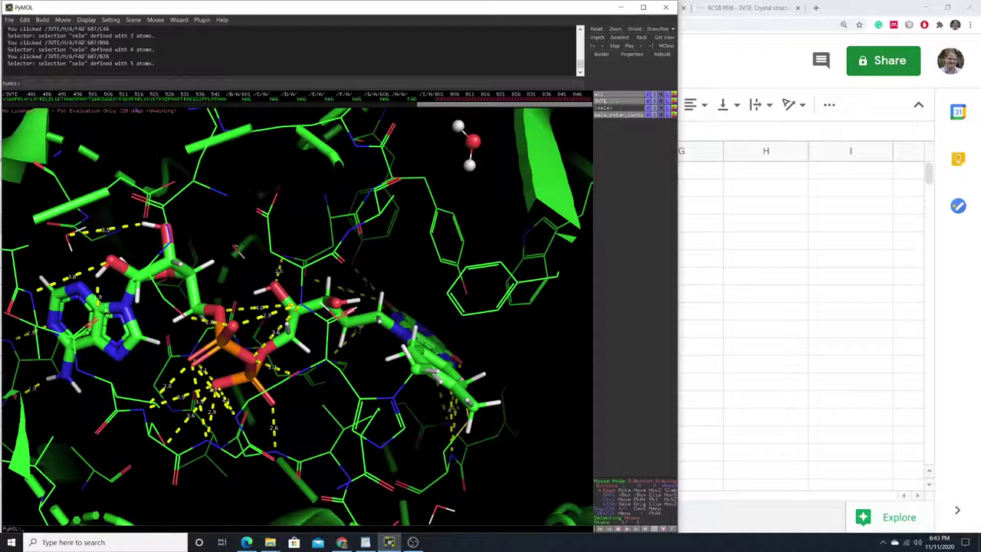
# Step: Identify the FAD atom at the 1.9 angstrom contact, and enter distance 1.9 and ligand atom H14 in the sheet's third H-bonding row
pyautogui.click(98, 280)
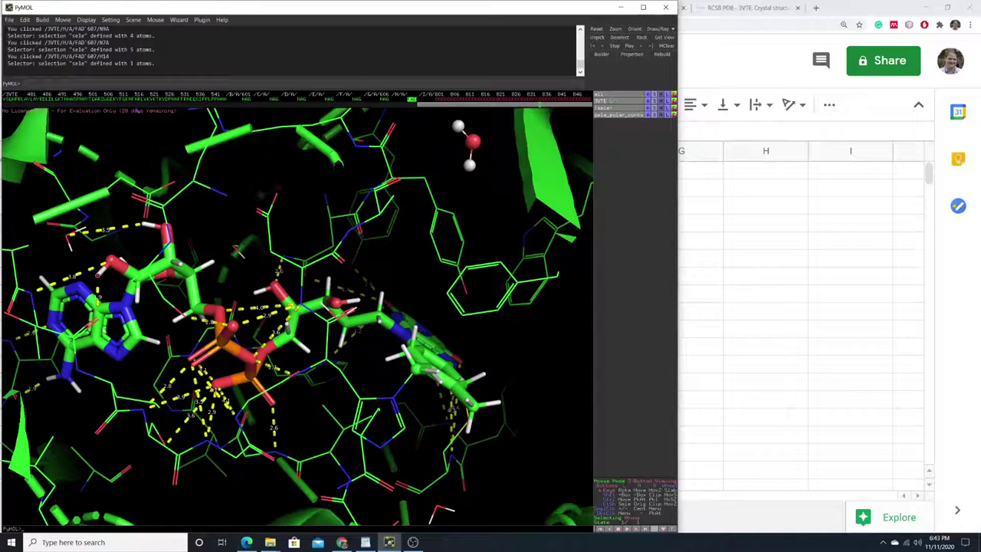
pyautogui.click(97, 322)
pyautogui.click(342, 542)
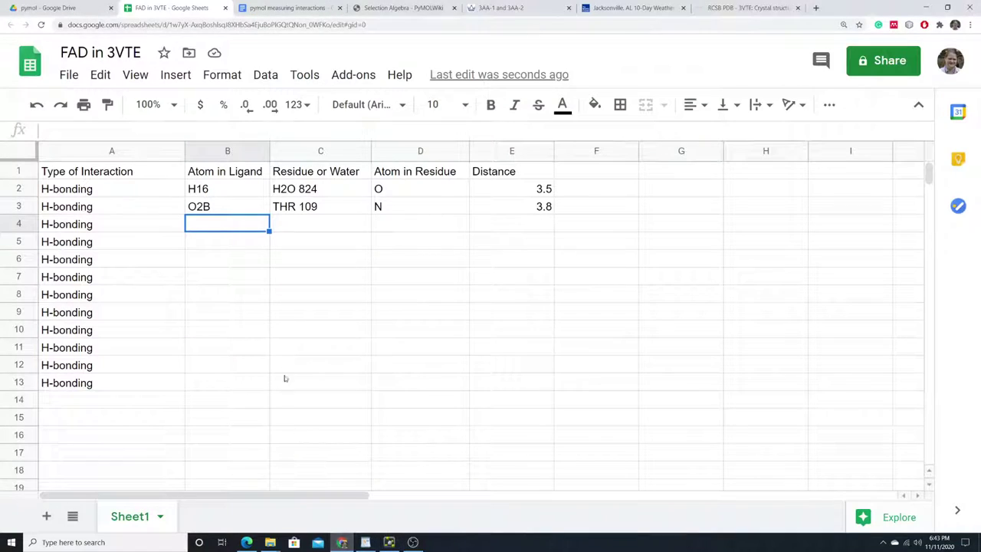
pyautogui.click(515, 227)
pyautogui.doubleClick(504, 224)
pyautogui.write('1.9')
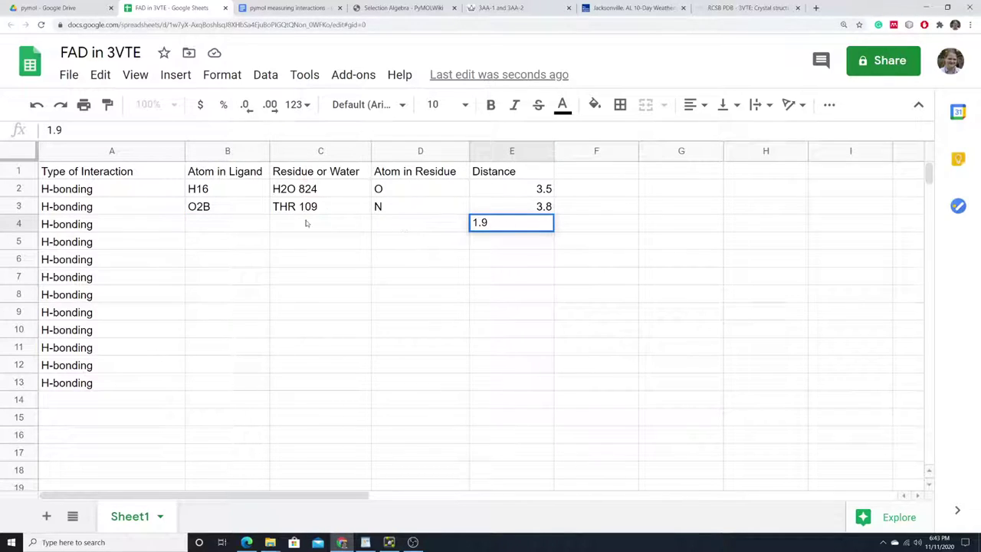
pyautogui.doubleClick(213, 223)
pyautogui.write('H14')
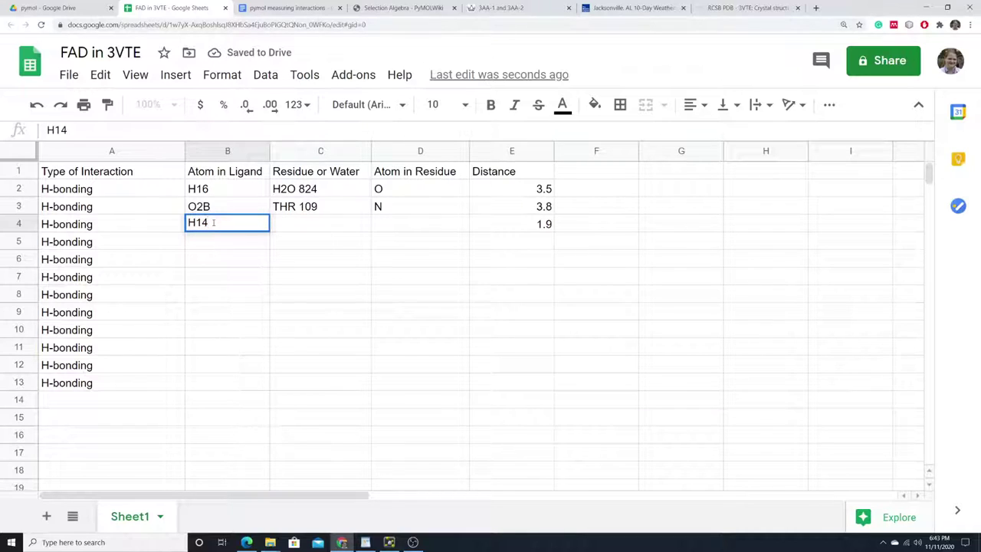
# Step: Return to PyMOL, view the 1.9 angstrom contact from another angle, and identify the residue oxygen at its other end
pyautogui.click(389, 541)
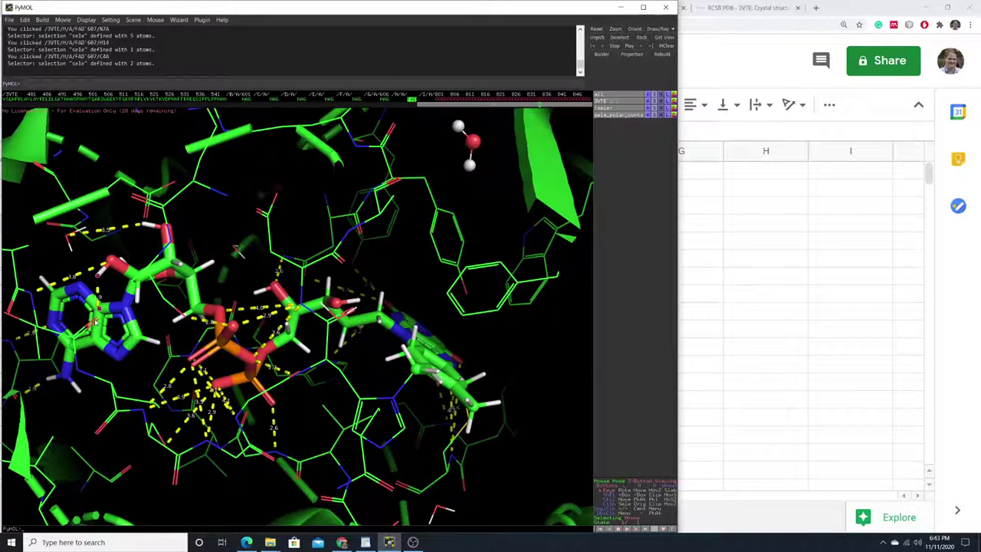
pyautogui.click(96, 322)
pyautogui.click(97, 322)
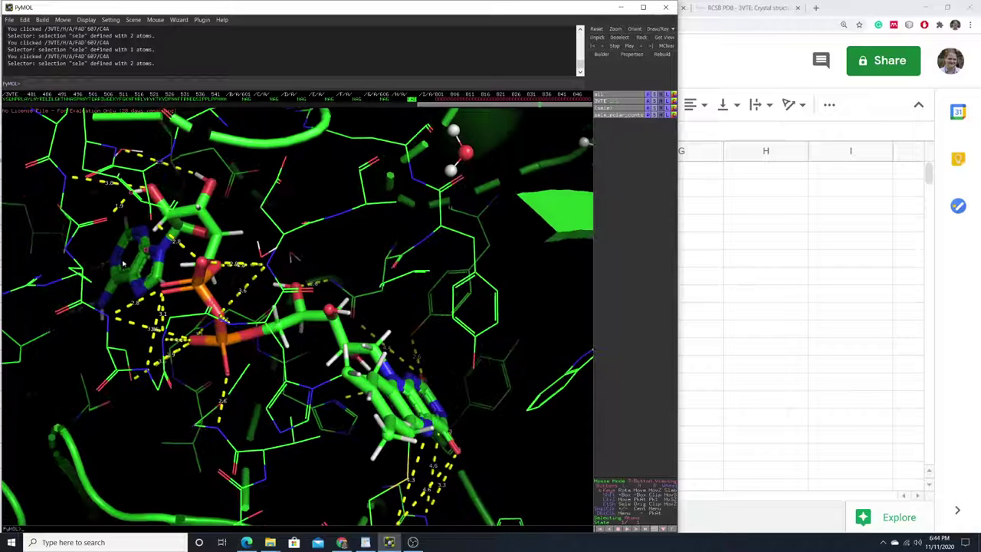
pyautogui.click(107, 223)
pyautogui.click(107, 222)
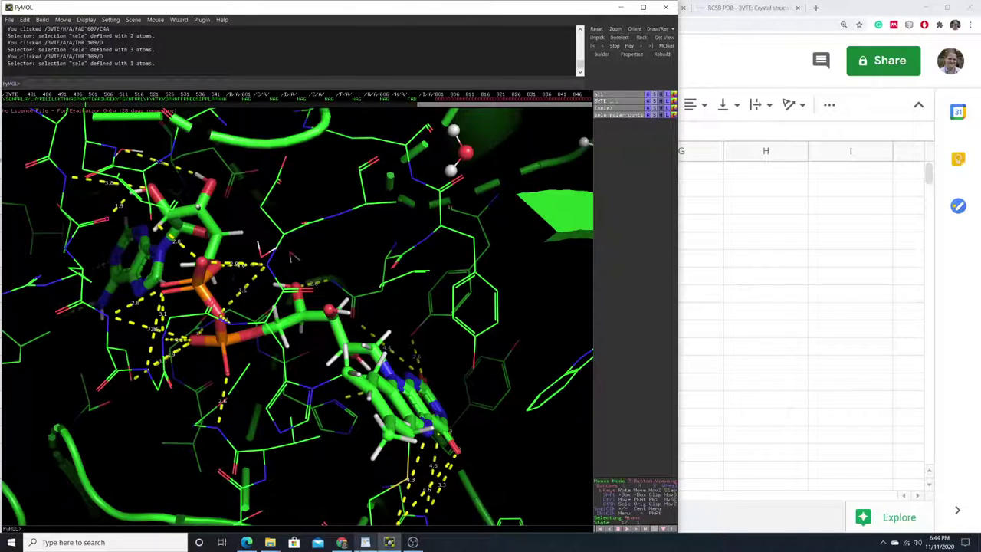
# Step: In the FAD in 3VTE Google Sheet, complete the third H-bonding row with residue THR 109 and residue atom O
pyautogui.click(342, 542)
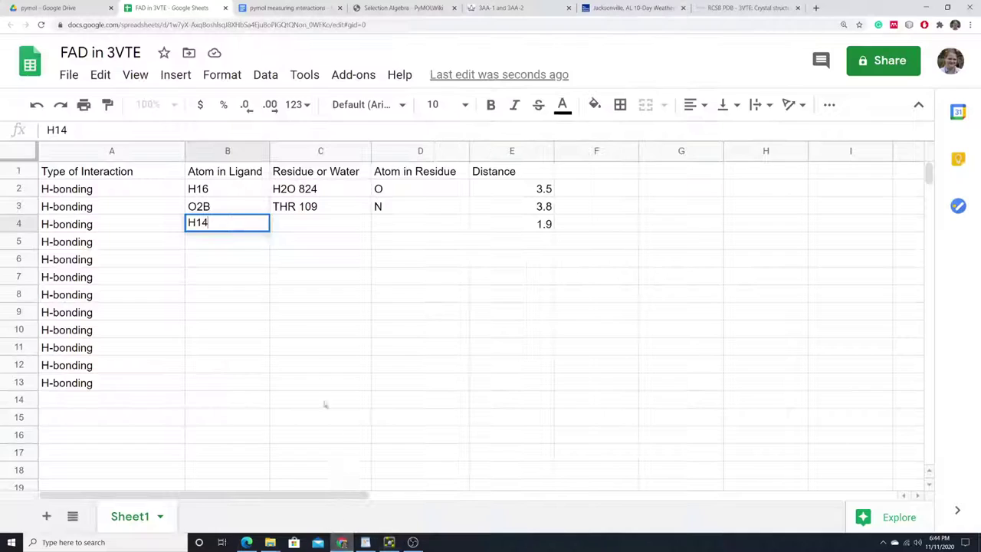
pyautogui.click(291, 225)
pyautogui.doubleClick(295, 222)
pyautogui.write('THR 109')
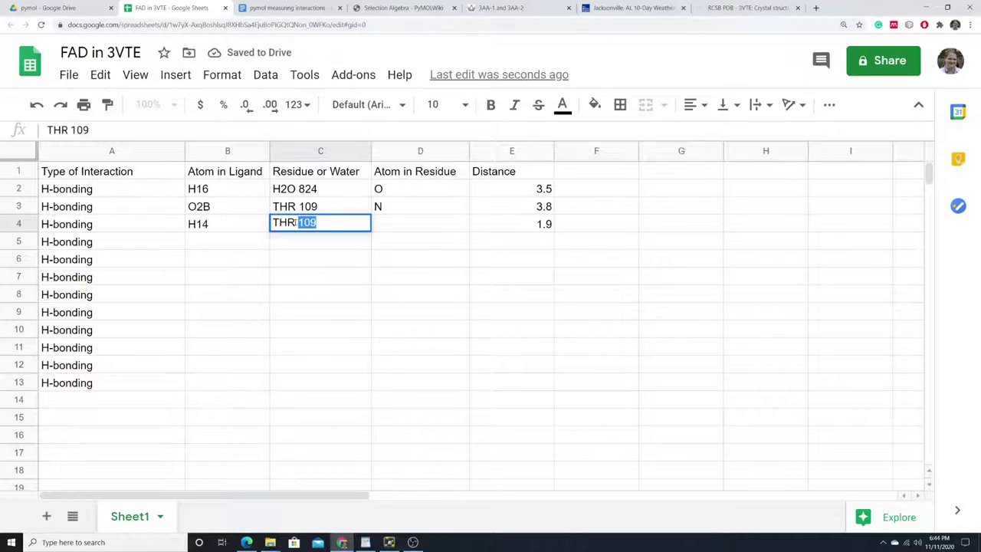
pyautogui.click(410, 222)
pyautogui.write('O')
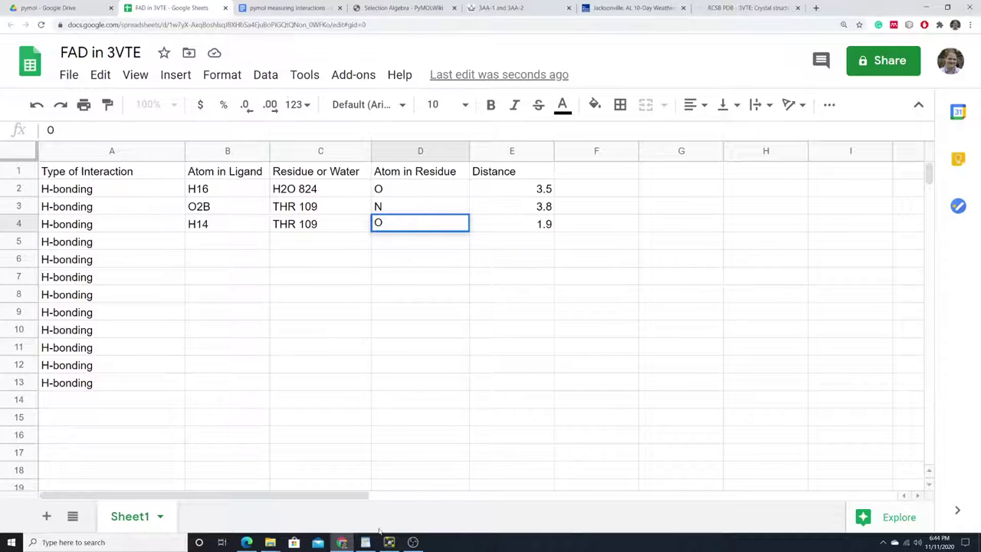
pyautogui.click(224, 243)
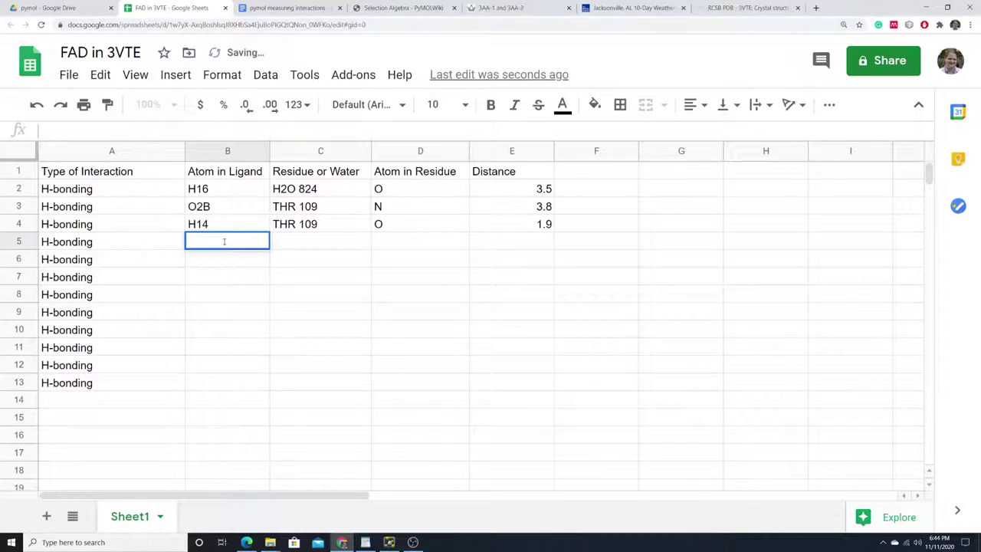
# Step: Return to PyMOL, examine the contacts around the FAD ribose and phosphates from several angles, and identify the phosphate oxygen in the 2.8 angstrom contact
pyautogui.click(387, 543)
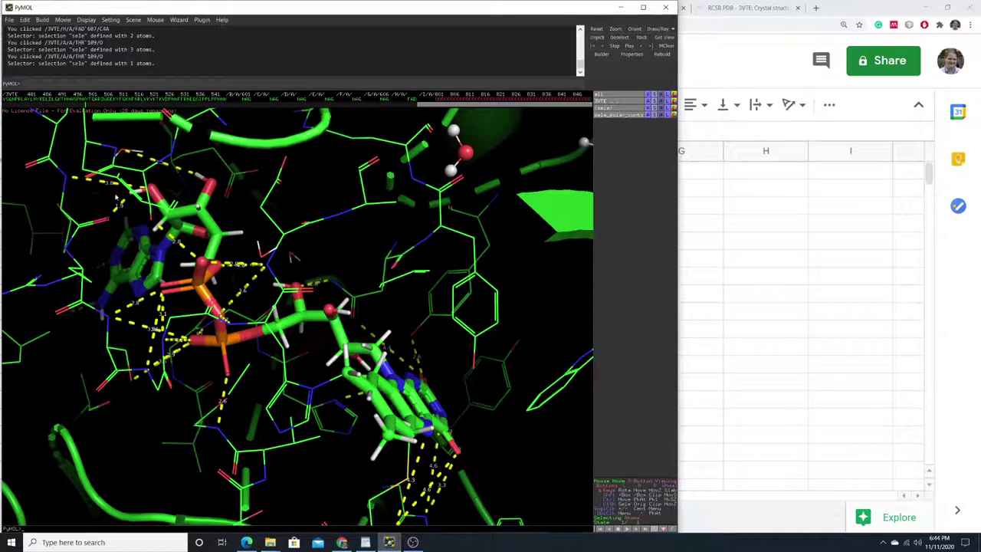
pyautogui.moveTo(122, 217); pyautogui.dragTo(222, 193)
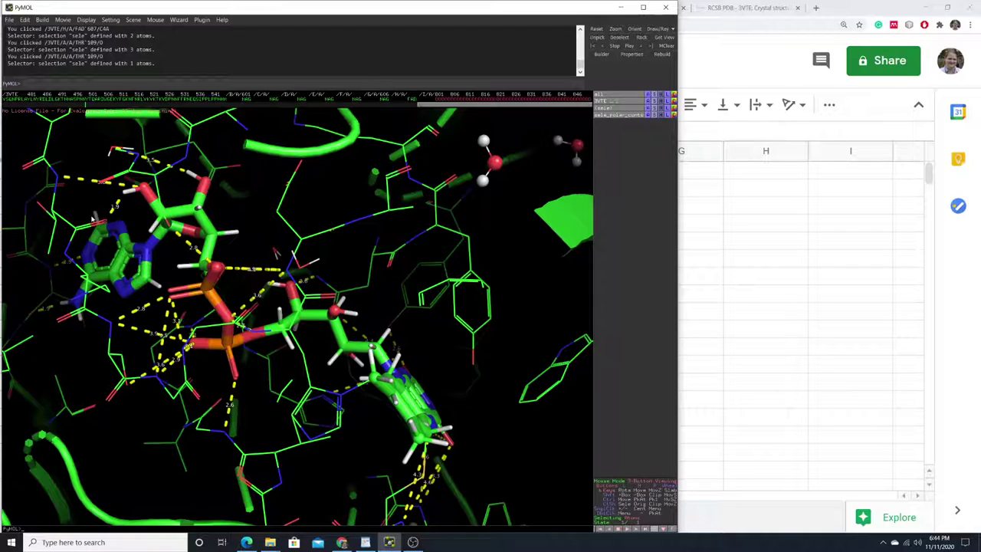
pyautogui.moveTo(89, 212); pyautogui.dragTo(78, 247)
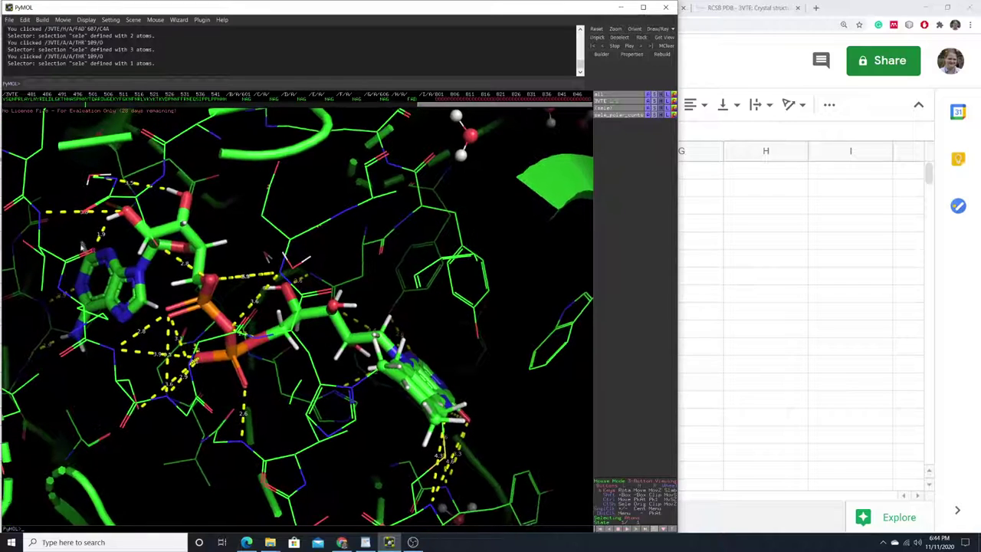
pyautogui.click(39, 216)
pyautogui.moveTo(46, 251); pyautogui.dragTo(6, 250)
pyautogui.click(52, 234)
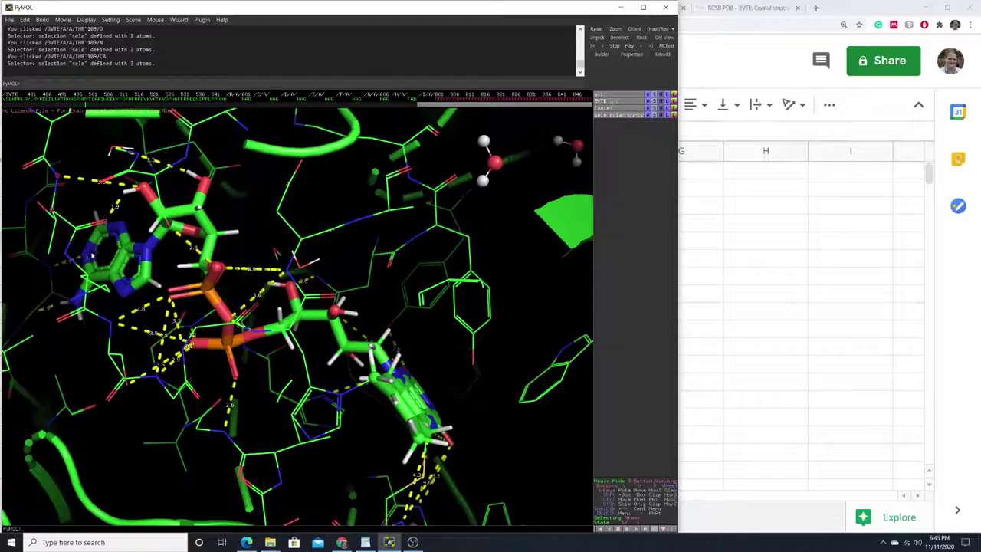
pyautogui.moveTo(135, 249); pyautogui.dragTo(119, 241)
pyautogui.moveTo(294, 255); pyautogui.dragTo(190, 283)
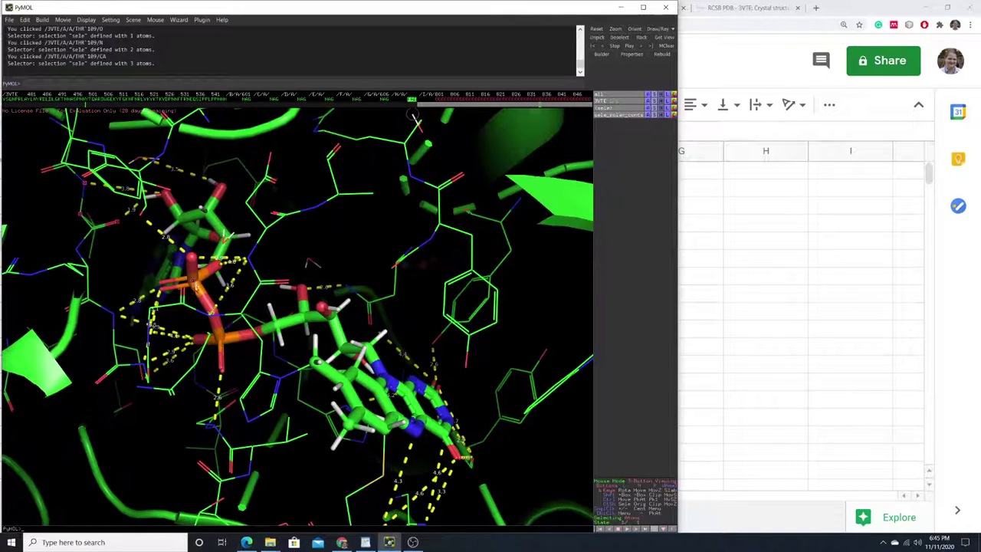
pyautogui.click(141, 268)
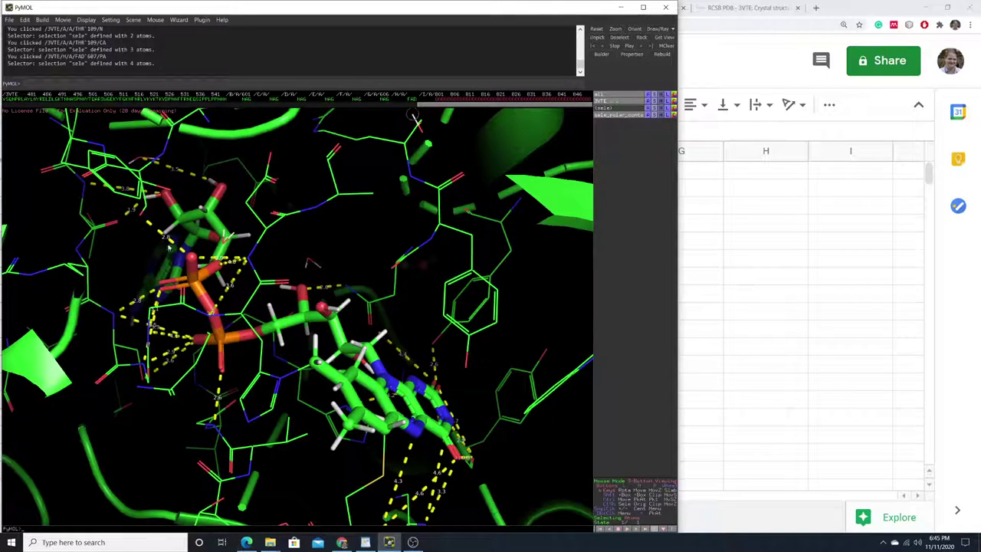
pyautogui.moveTo(143, 244); pyautogui.dragTo(128, 251)
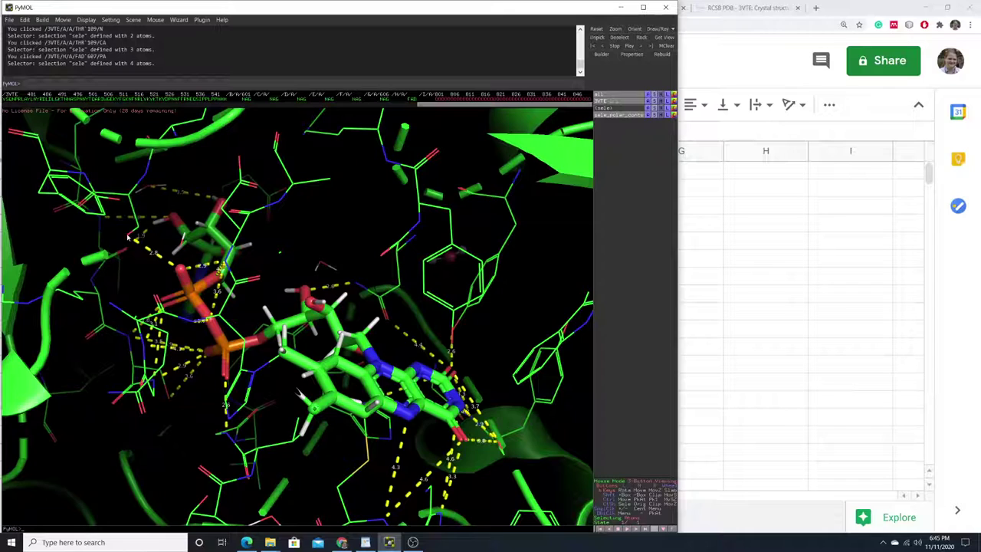
pyautogui.click(182, 270)
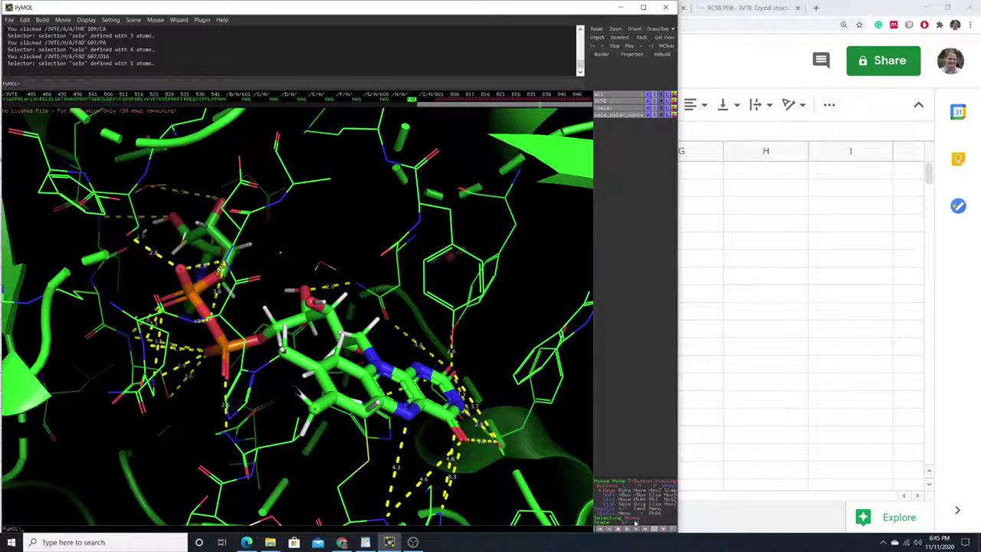
# Step: Switch the selection mode to residues, select the whole FAD ligand, add hydrogens to it, and clear the selection
pyautogui.click(192, 296)
pyautogui.click(192, 296)
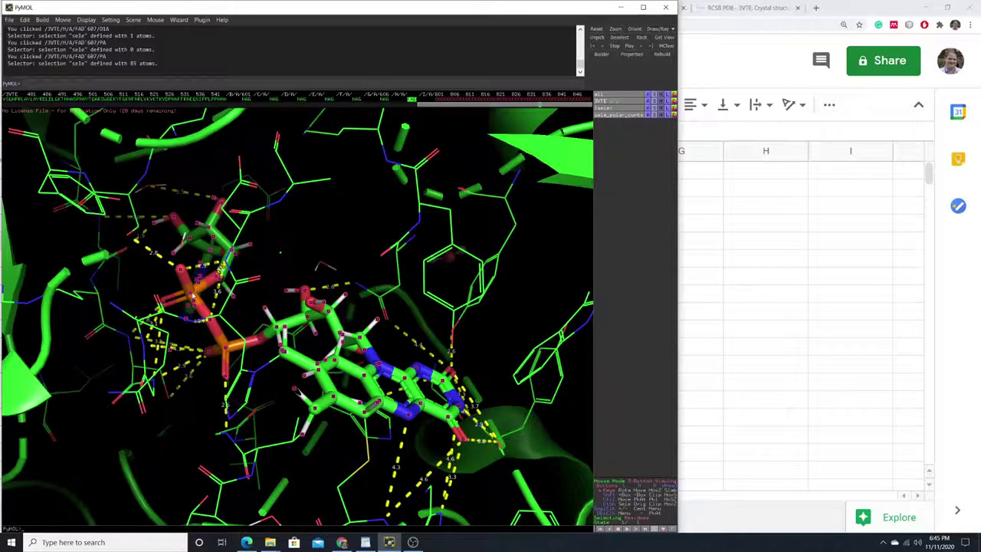
pyautogui.click(649, 108)
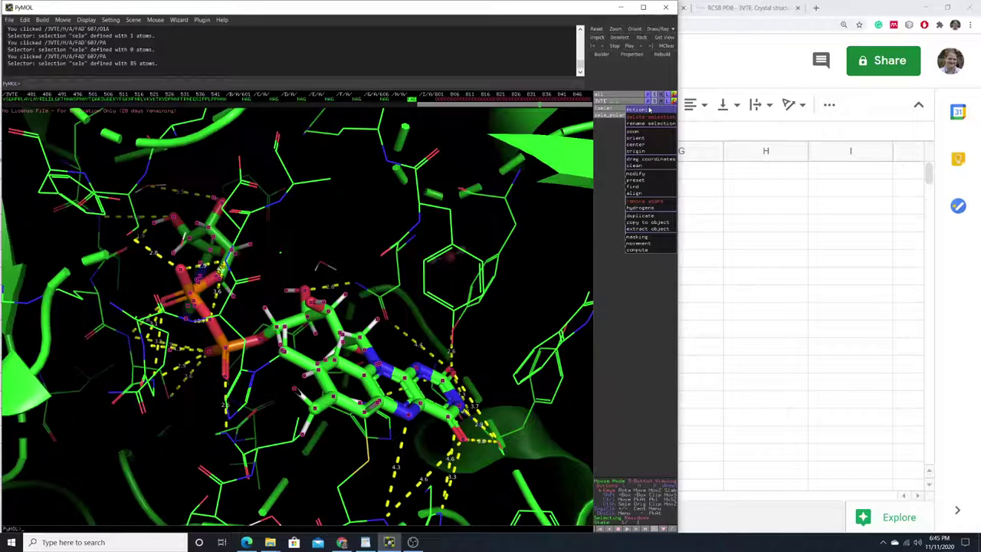
pyautogui.moveTo(643, 207)
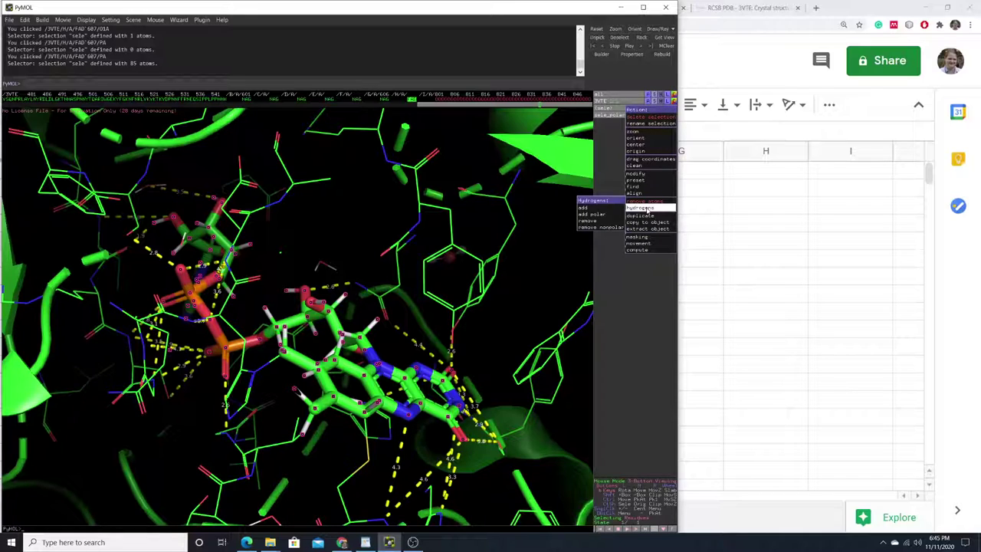
pyautogui.click(592, 208)
pyautogui.click(321, 224)
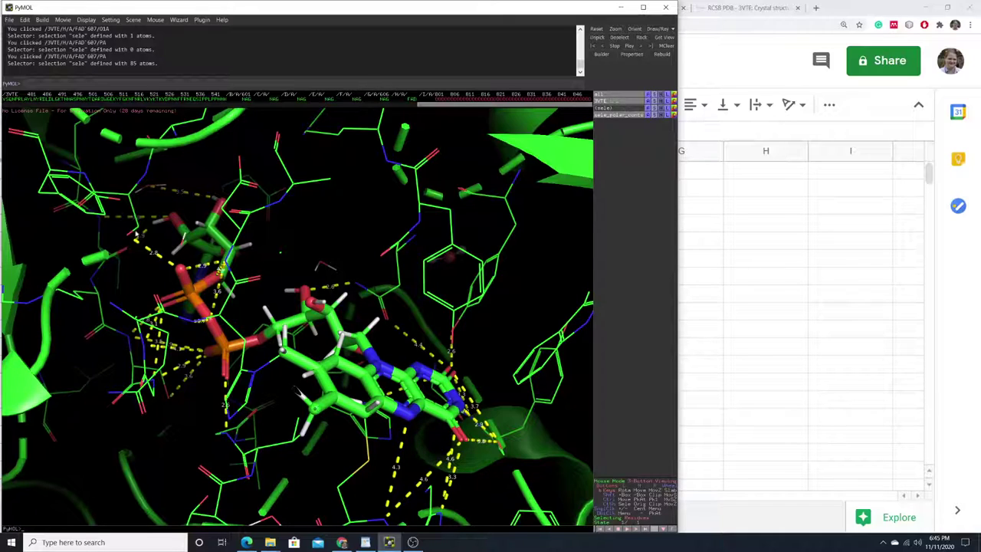
# Step: Select the serine residue at the other end of the 2.8 angstrom phosphate contact and add hydrogens to it
pyautogui.click(138, 228)
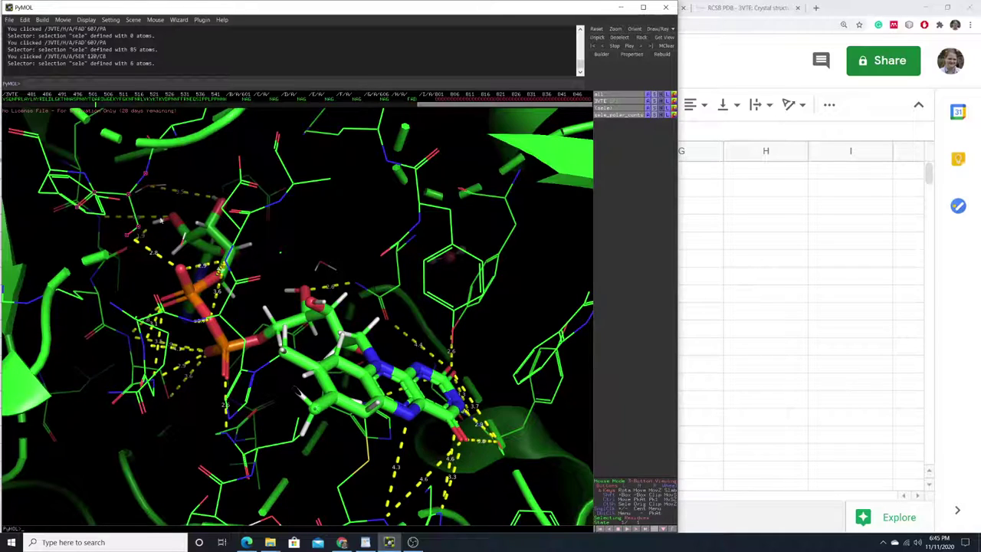
pyautogui.click(648, 108)
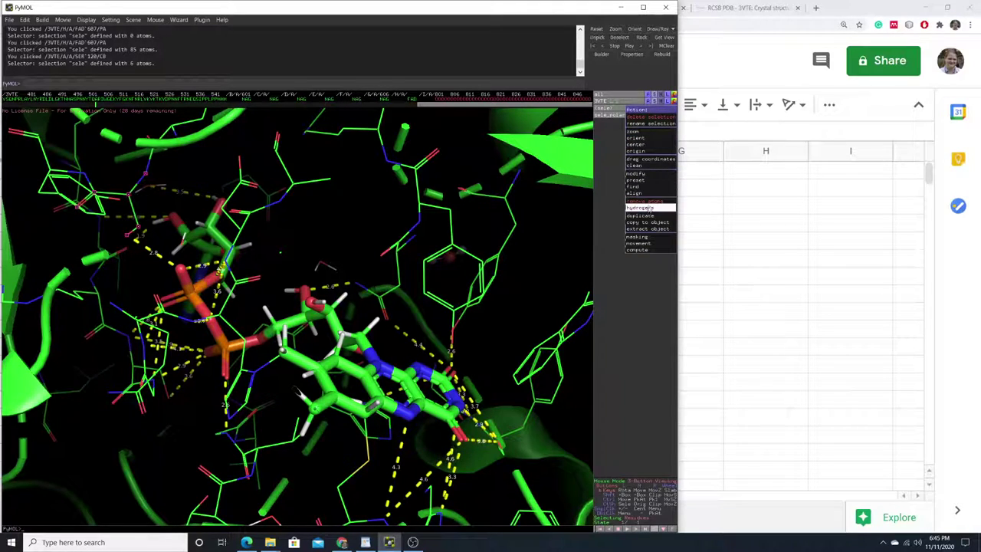
pyautogui.moveTo(640, 208)
pyautogui.click(596, 210)
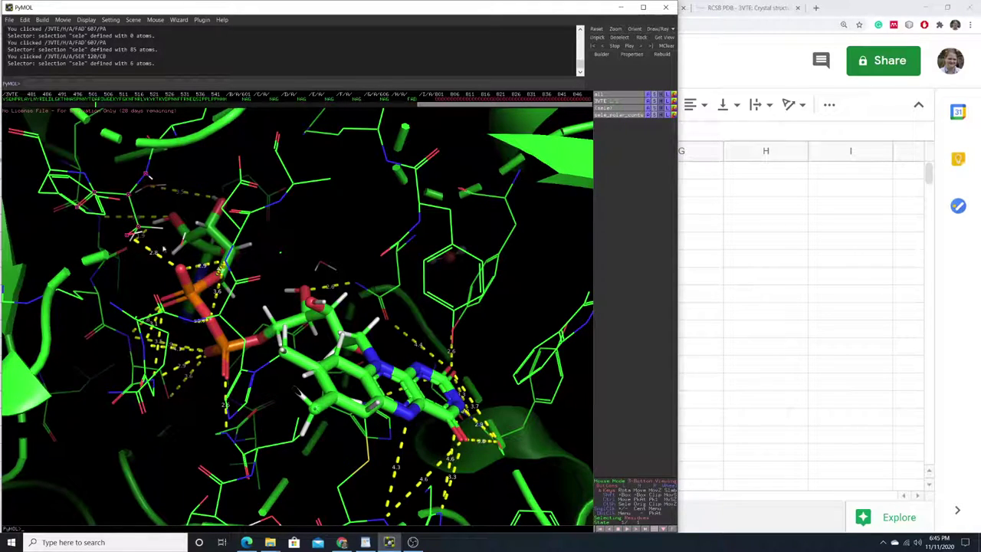
# Step: Examine the 2.8 angstrom contact from another angle, set the selection mode to atoms, and identify the FAD and serine atoms at its ends
pyautogui.moveTo(167, 245); pyautogui.dragTo(161, 295)
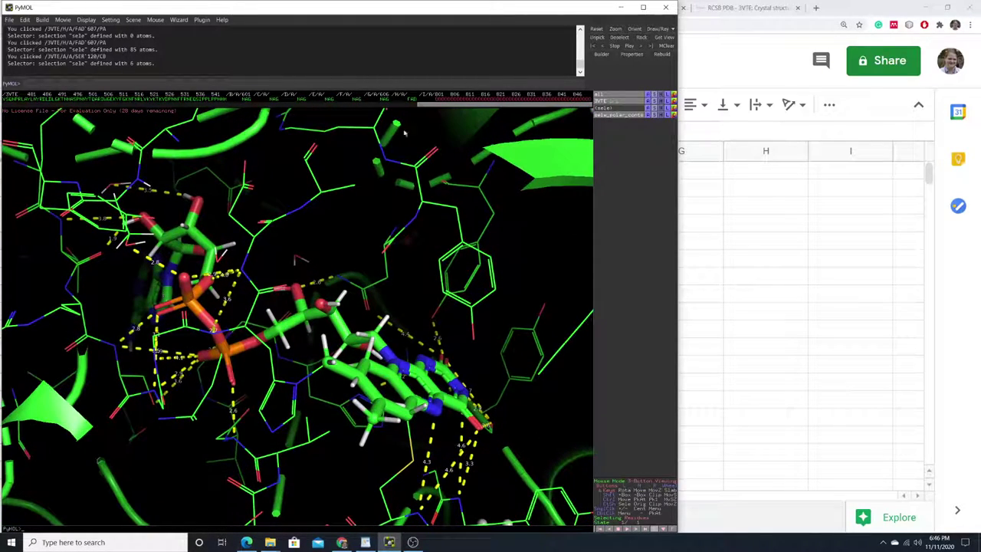
pyautogui.moveTo(363, 181); pyautogui.dragTo(285, 301)
pyautogui.moveTo(150, 357); pyautogui.dragTo(164, 346)
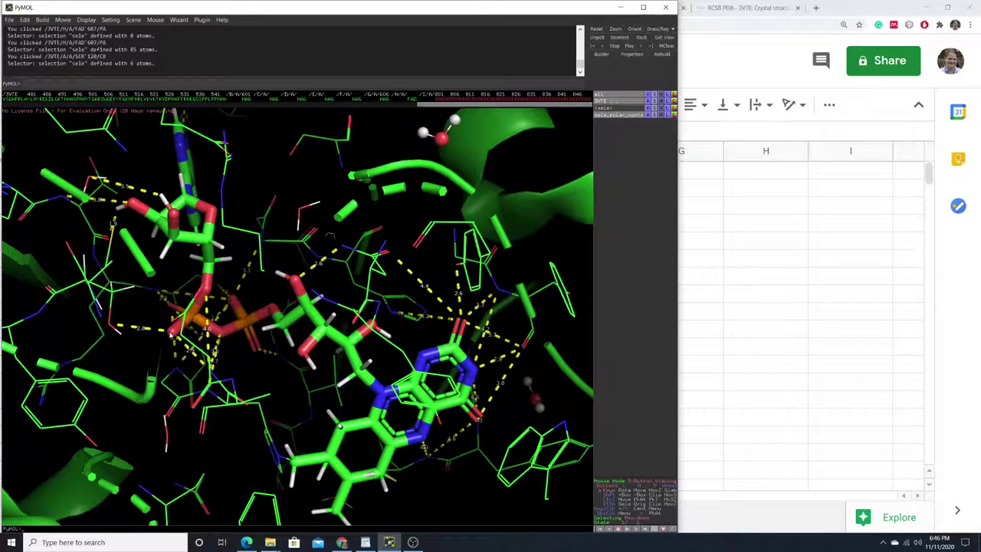
pyautogui.click(626, 519)
pyautogui.click(626, 519)
pyautogui.click(172, 334)
pyautogui.click(121, 338)
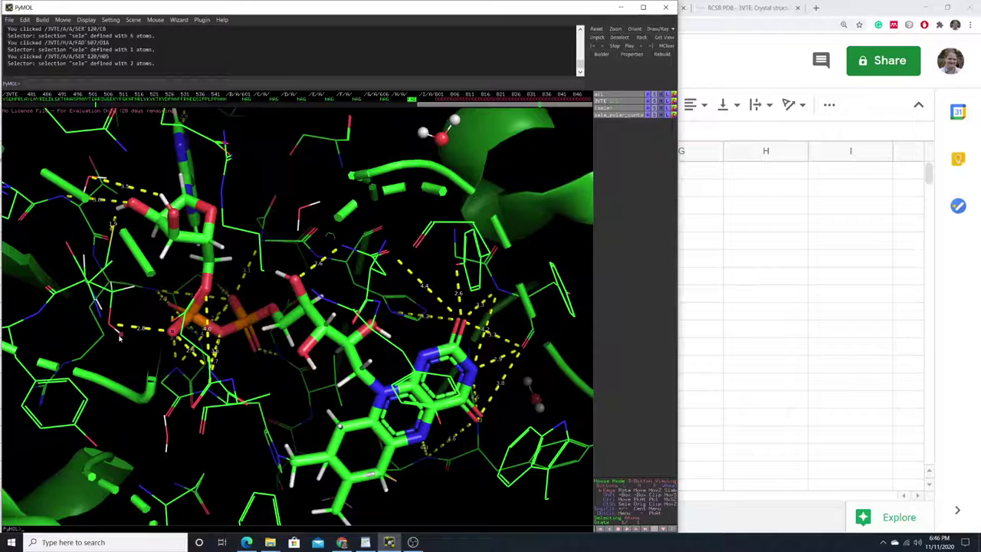
pyautogui.click(172, 333)
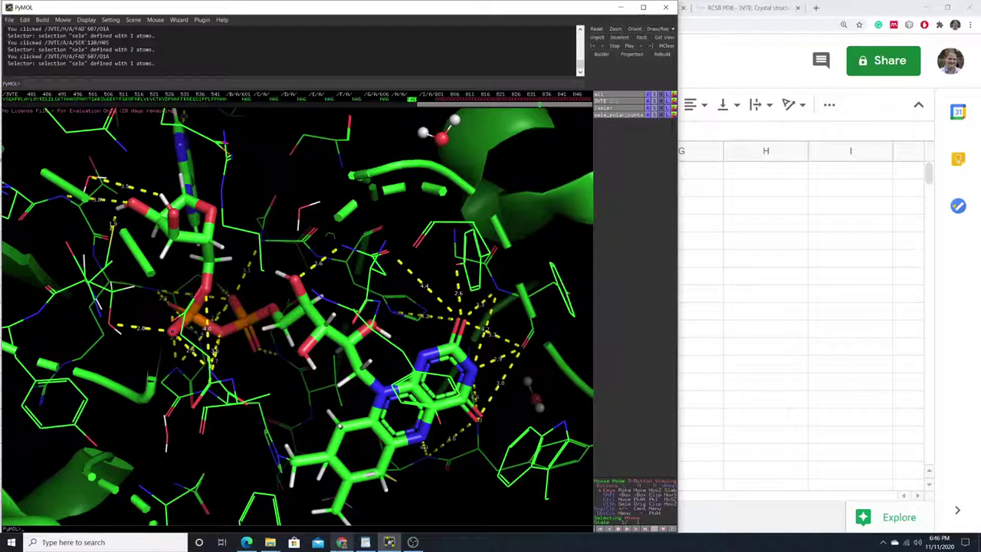
# Step: In the FAD in 3VTE Google Sheet, enter distance 2.8 and ligand atom O1A in the fourth H-bonding row
pyautogui.click(342, 542)
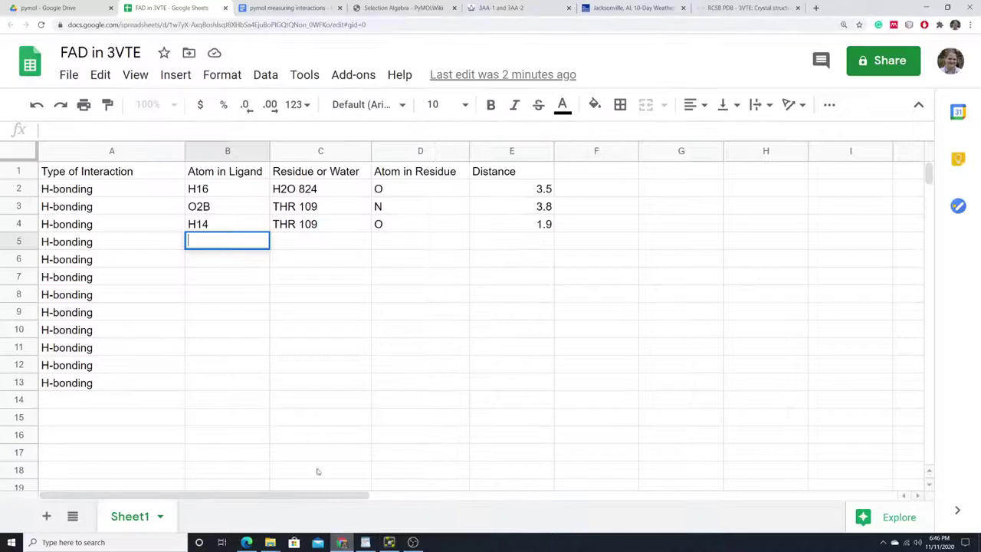
pyautogui.doubleClick(483, 241)
pyautogui.write('2.8')
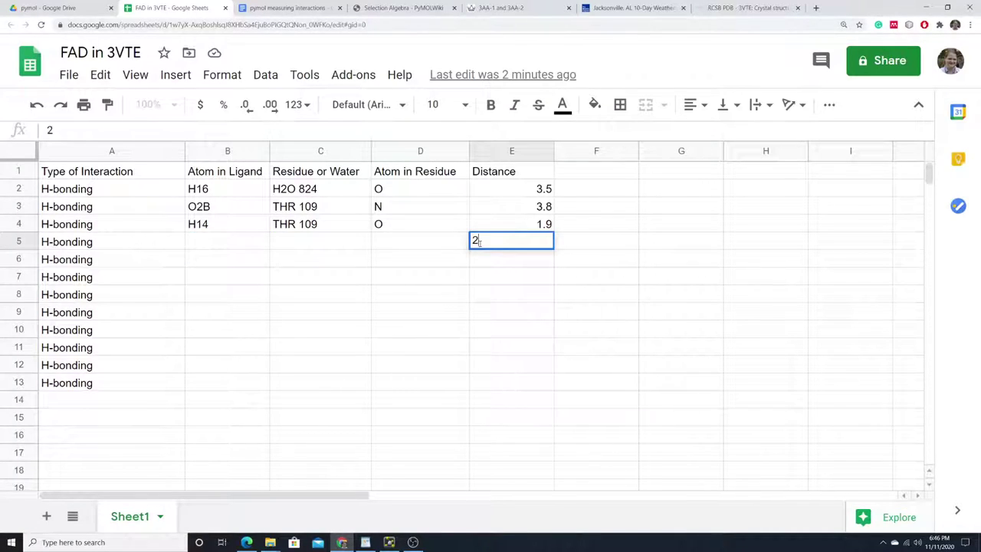
pyautogui.click(418, 242)
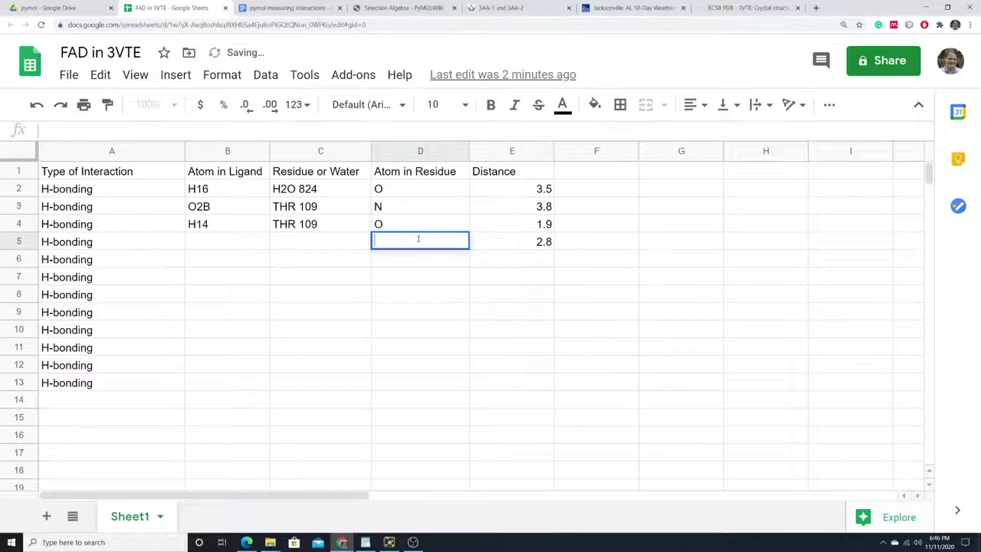
pyautogui.doubleClick(227, 244)
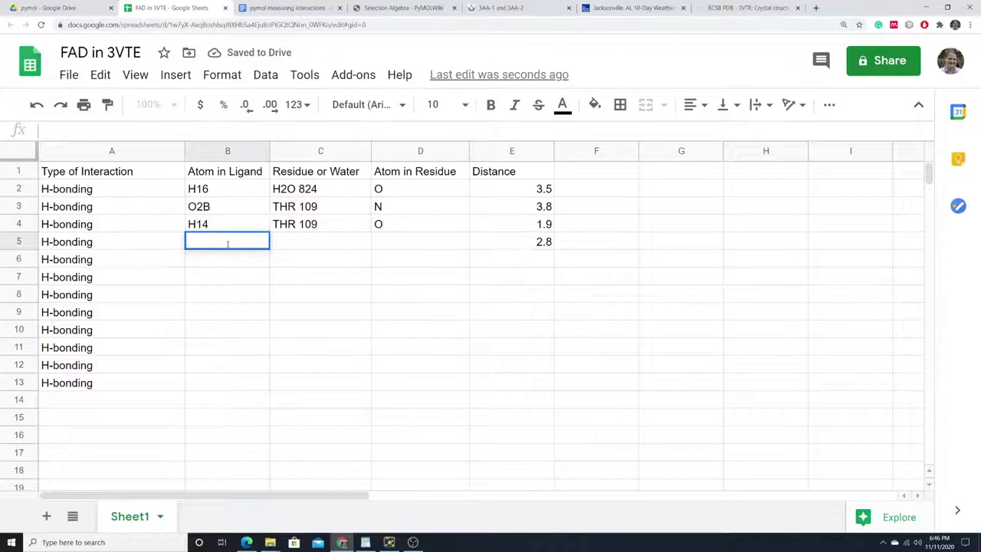
pyautogui.write('O1A')
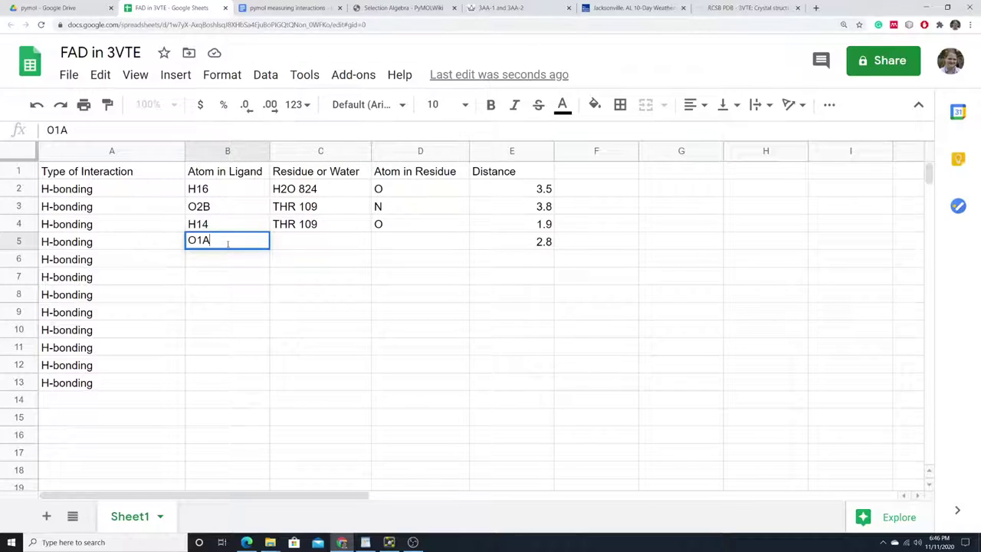
# Step: Switch to PyMOL and identify the serine hydrogen at the far end of the 2.8 angstrom phosphate contact
pyautogui.click(346, 241)
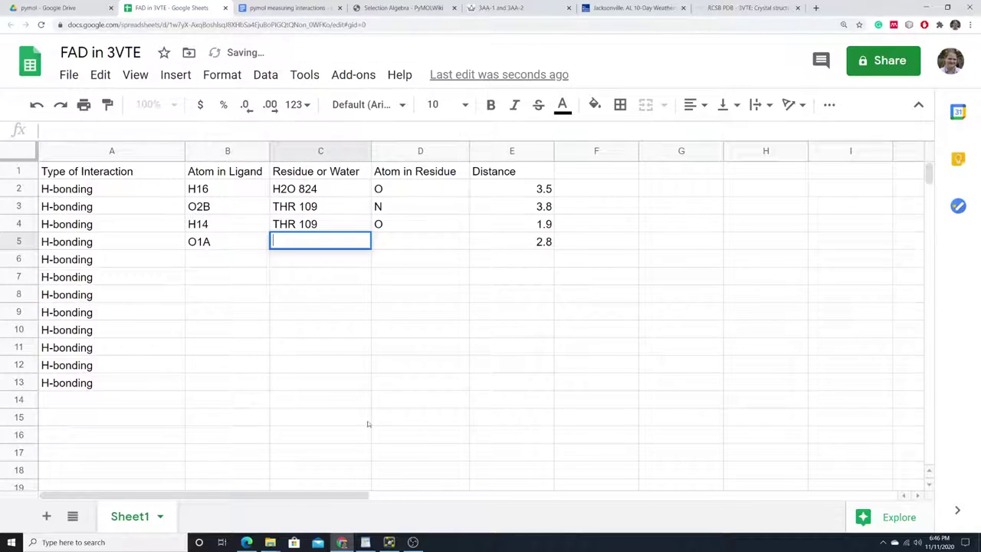
pyautogui.click(389, 542)
pyautogui.moveTo(159, 297); pyautogui.dragTo(149, 314)
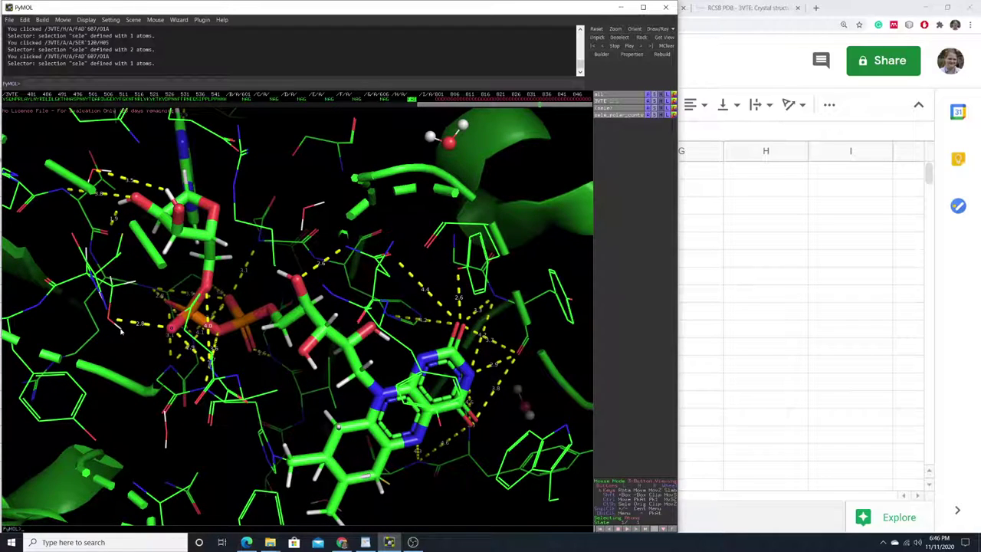
pyautogui.click(120, 334)
pyautogui.moveTo(134, 331)
pyautogui.mouseDown()
pyautogui.moveTo(147, 365)
pyautogui.moveTo(152, 328)
pyautogui.moveTo(127, 341)
pyautogui.mouseUp()
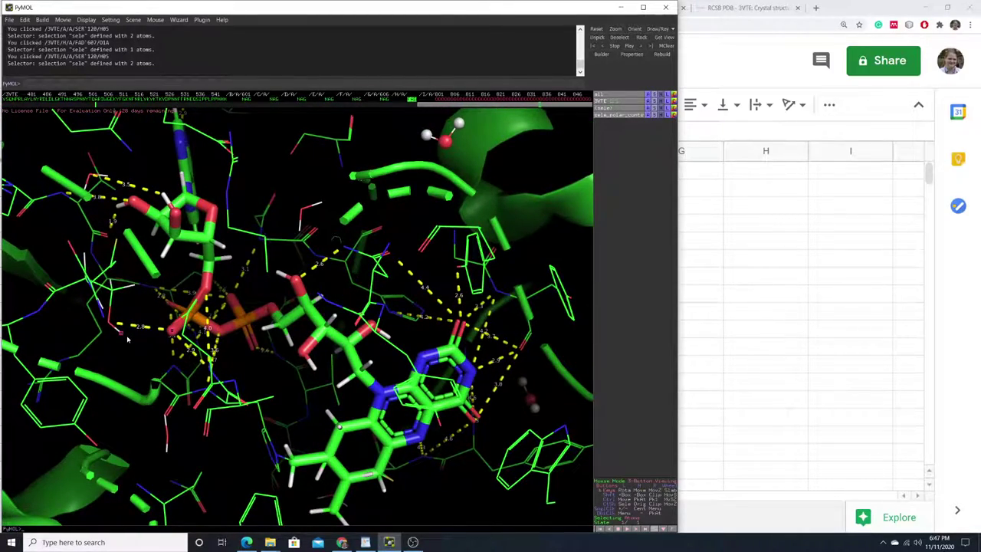
pyautogui.moveTo(127, 340); pyautogui.dragTo(135, 317)
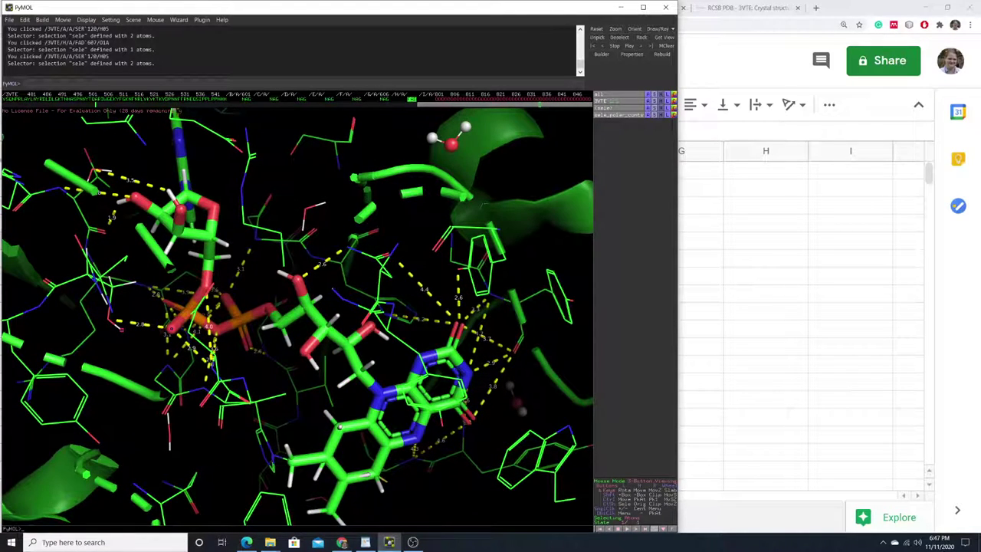
# Step: In the FAD in 3VTE Google Sheet, complete the fourth H-bonding row with residue SER 120 and residue atom Sidechain OH
pyautogui.click(342, 542)
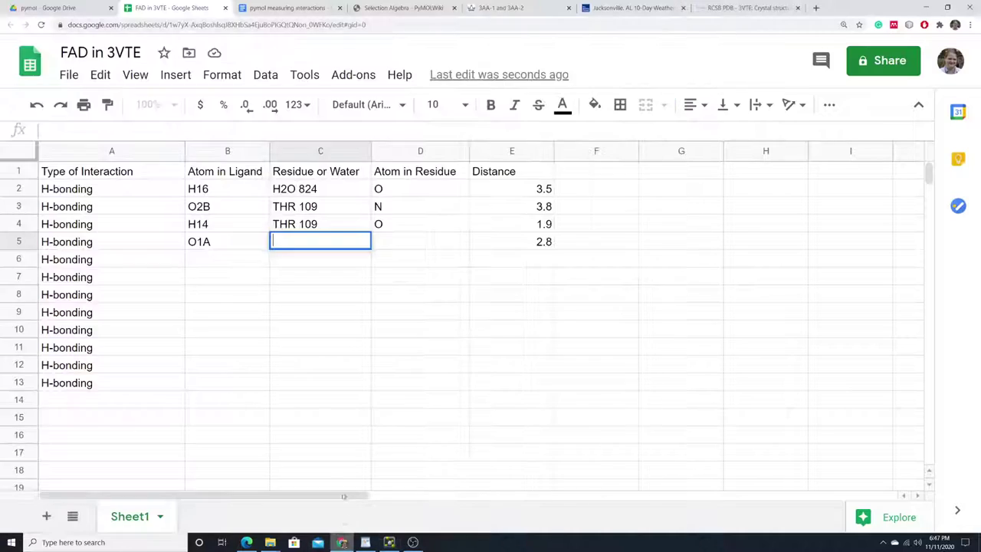
pyautogui.write('SER')
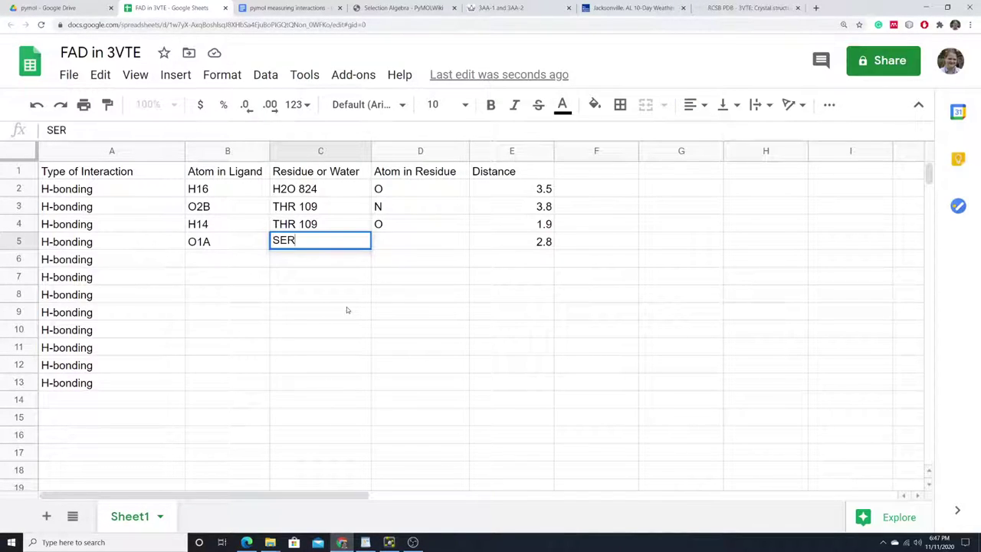
pyautogui.write(' 120')
pyautogui.doubleClick(409, 246)
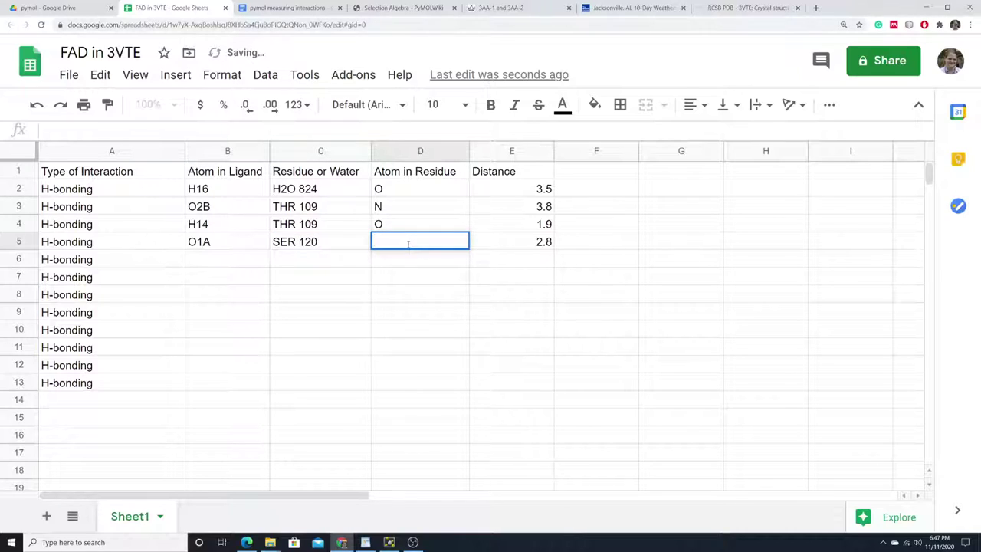
pyautogui.write('Sid')
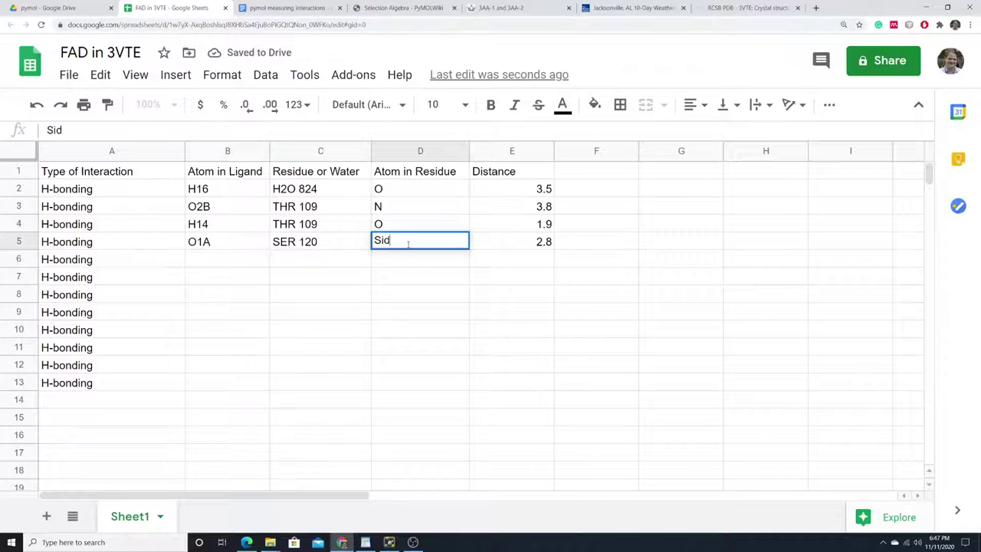
pyautogui.write('echain OH')
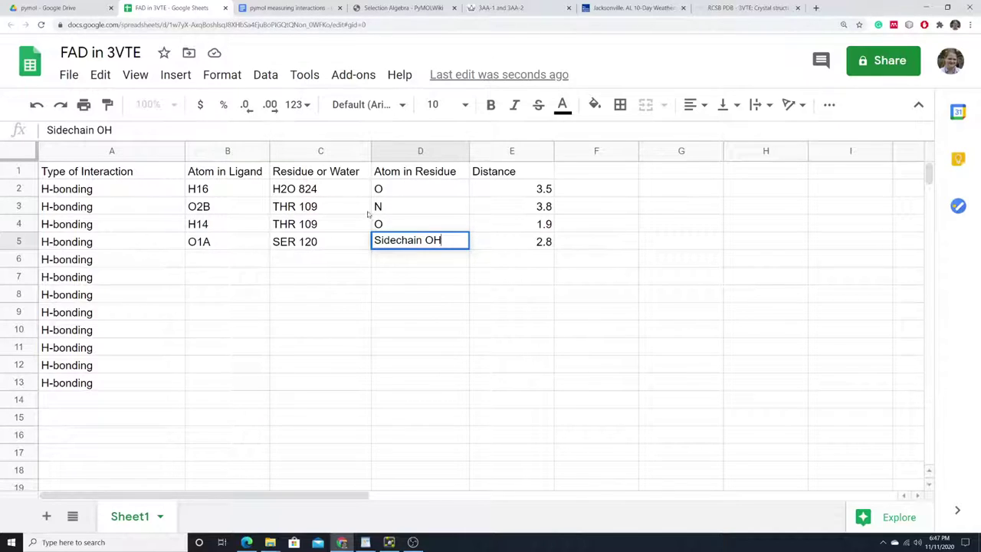
pyautogui.doubleClick(244, 261)
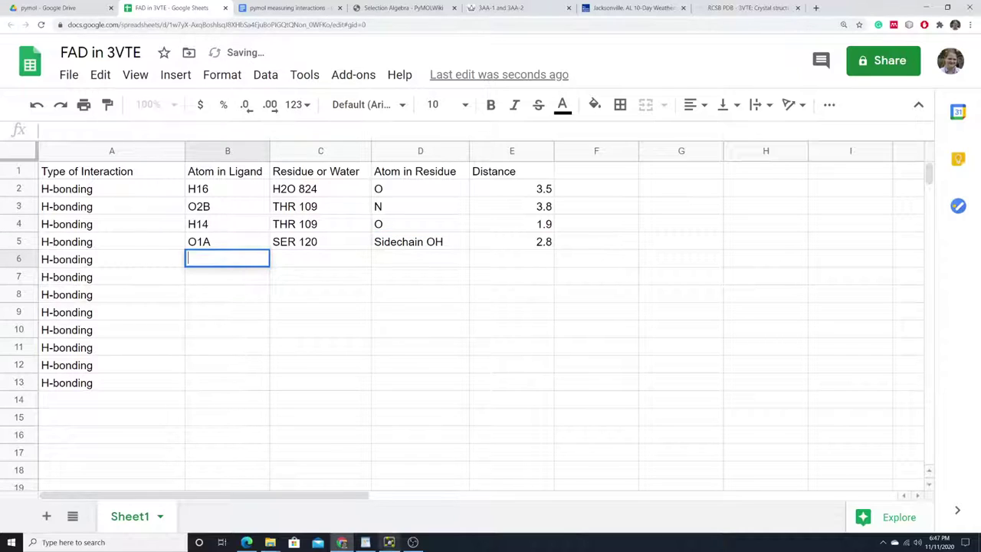
# Step: Return to PyMOL and identify the FAD phosphate's phosphorus and oxygen atoms and the ring nitrogen at the 2.9 angstrom contact
pyautogui.moveTo(364, 541)
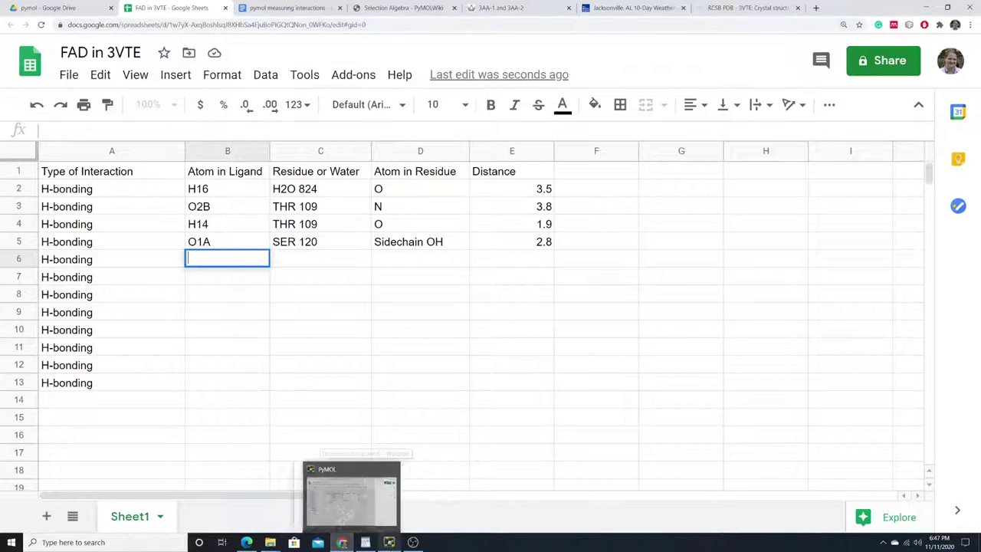
pyautogui.click(379, 499)
pyautogui.moveTo(245, 387); pyautogui.dragTo(259, 307)
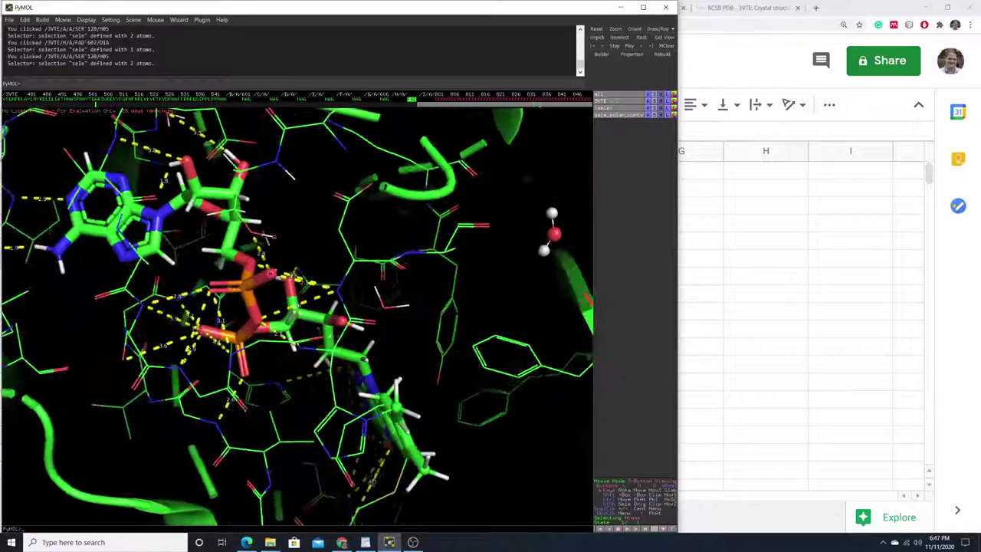
pyautogui.click(245, 288)
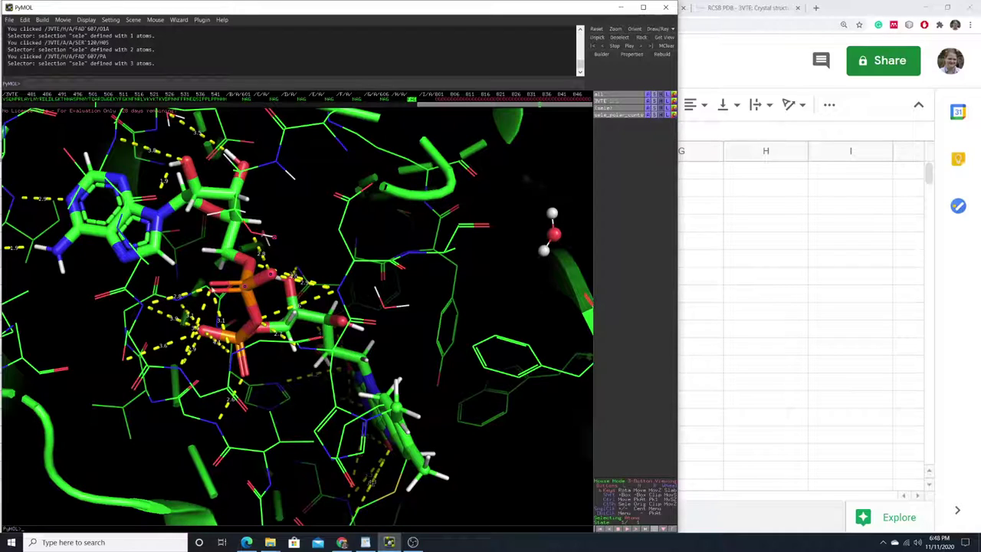
pyautogui.click(214, 287)
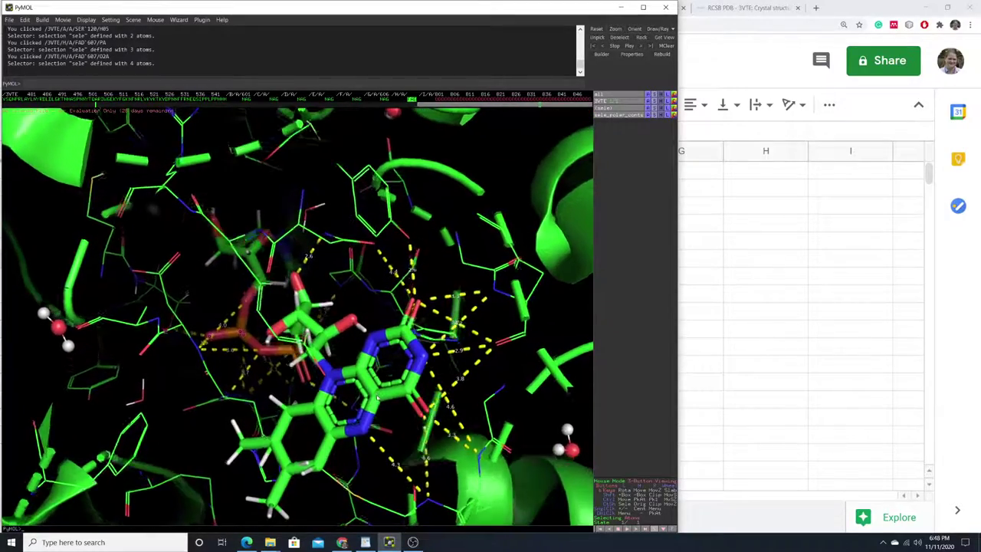
pyautogui.click(420, 352)
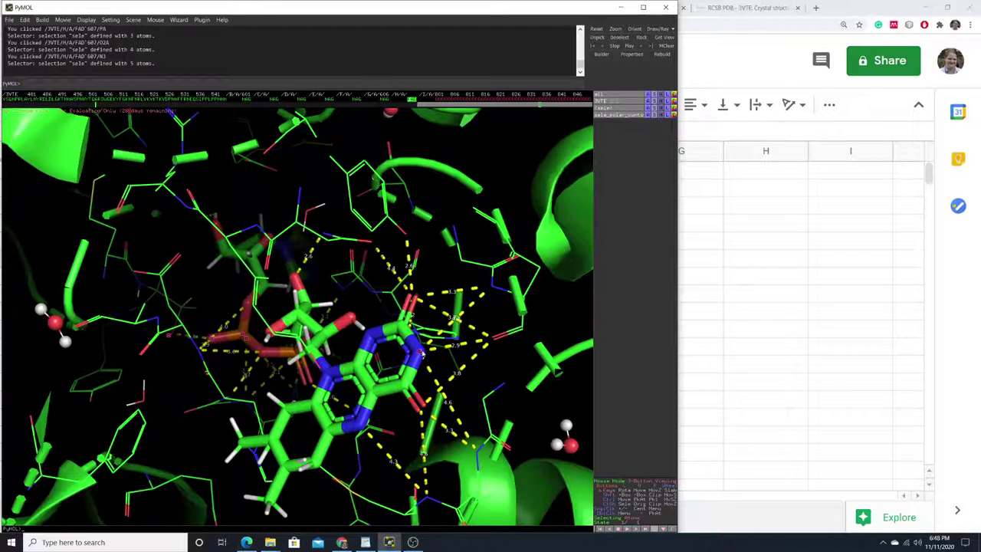
# Step: Switch the selection mode to residues, select the adjoining glycine and tyrosine near the FAD ring, add hydrogens to them, and clear the selection
pyautogui.click(627, 518)
pyautogui.click(493, 270)
pyautogui.click(512, 294)
pyautogui.click(647, 108)
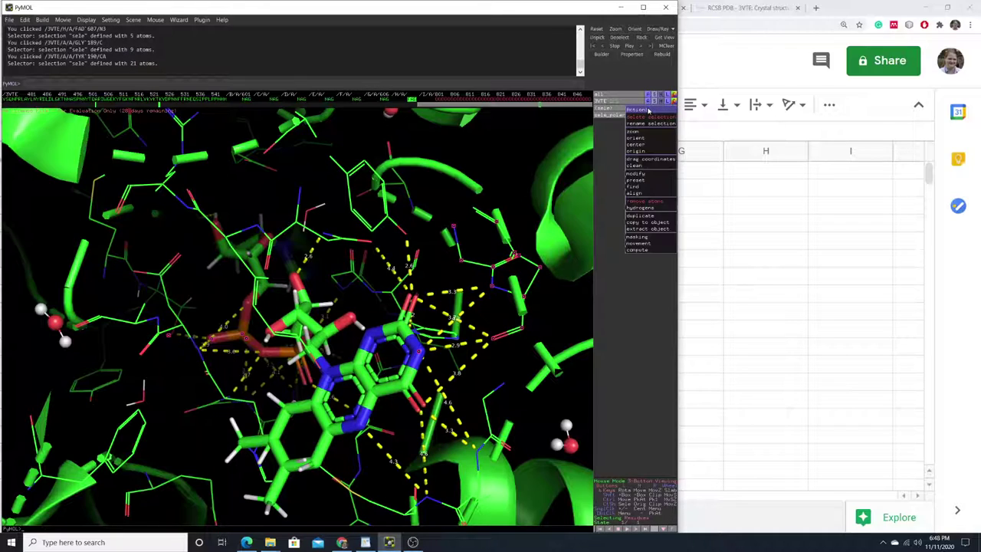
pyautogui.moveTo(640, 207)
pyautogui.click(602, 213)
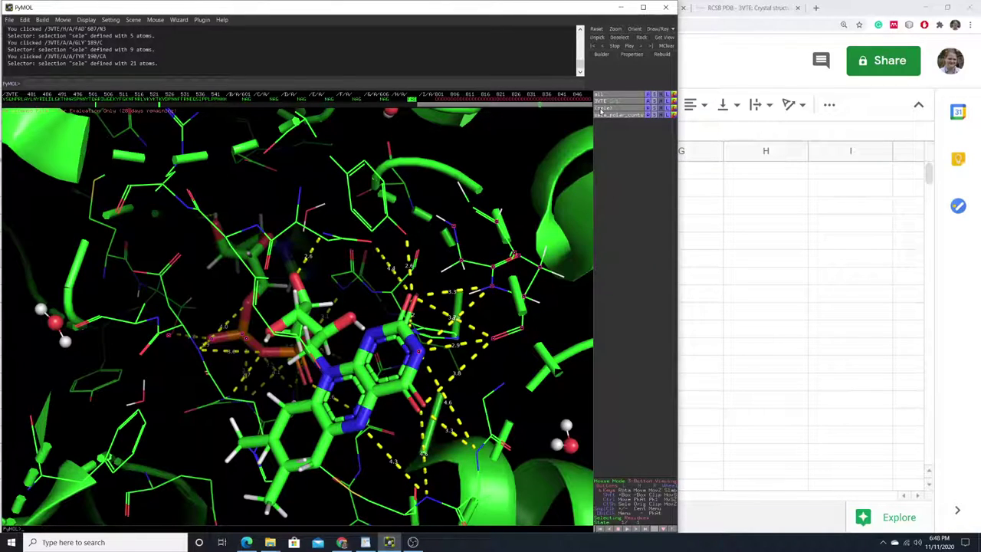
pyautogui.click(612, 108)
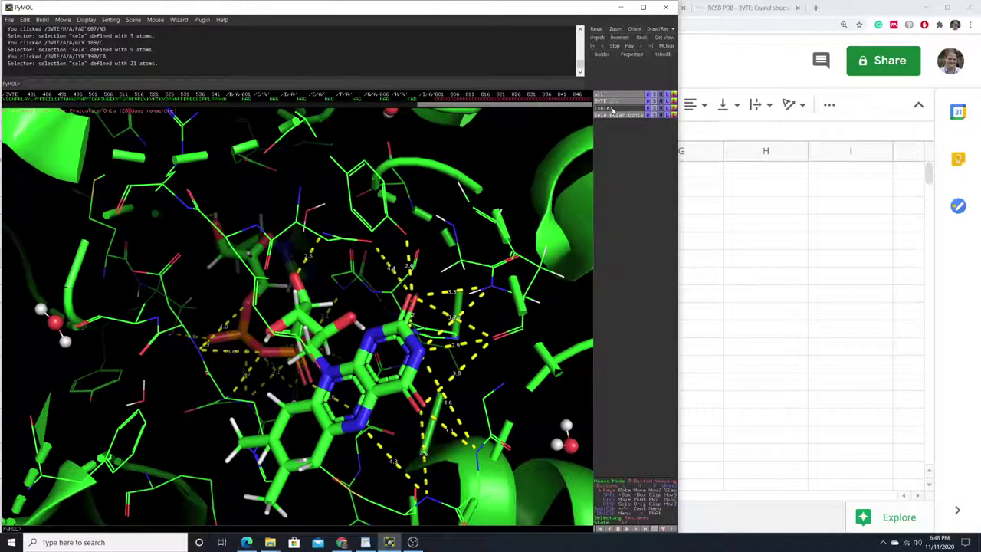
pyautogui.click(612, 109)
# Step: Examine the FAD ring contacts from another angle, and identify the ring nitrogen and the tyrosine backbone hydrogen as single atoms
pyautogui.click(481, 320)
pyautogui.moveTo(478, 321); pyautogui.dragTo(444, 322)
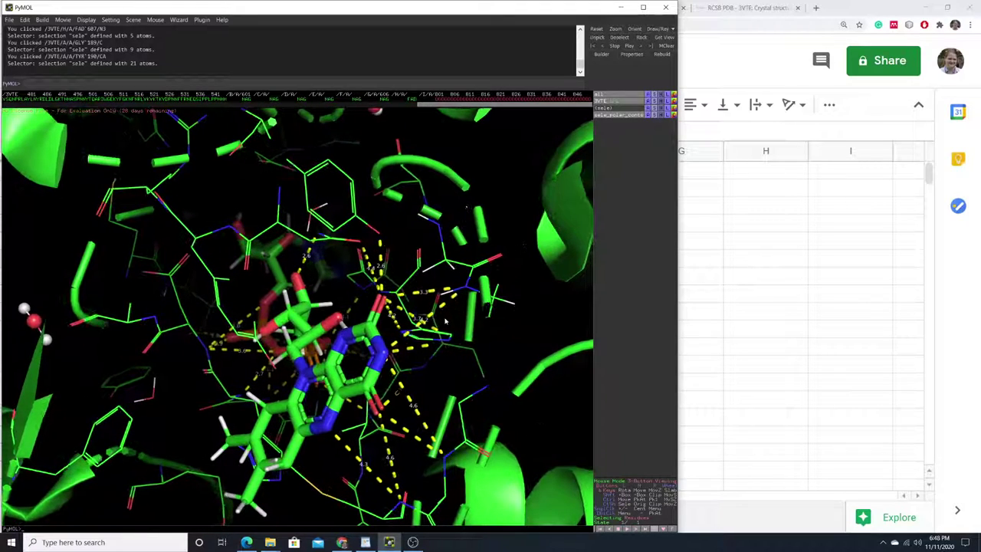
pyautogui.click(383, 354)
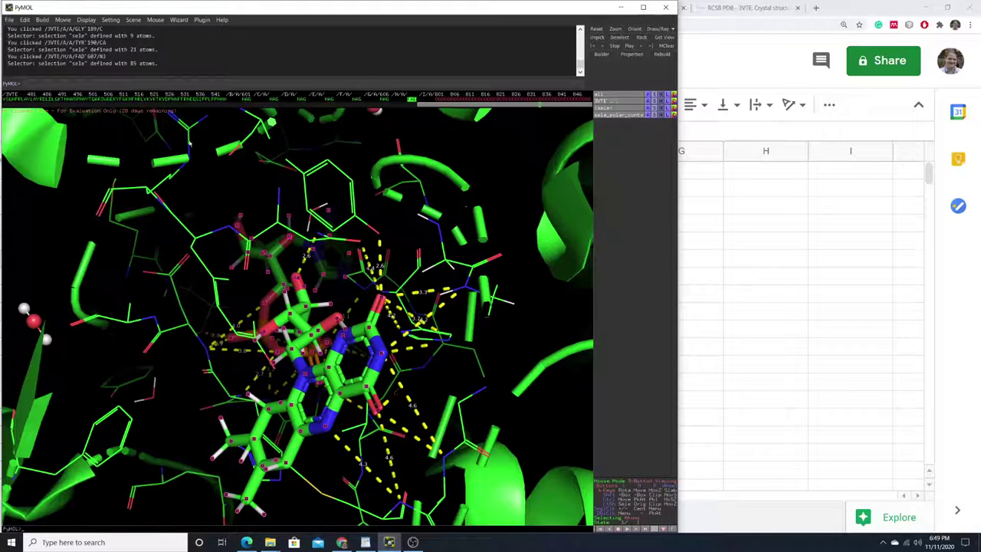
pyautogui.click(519, 334)
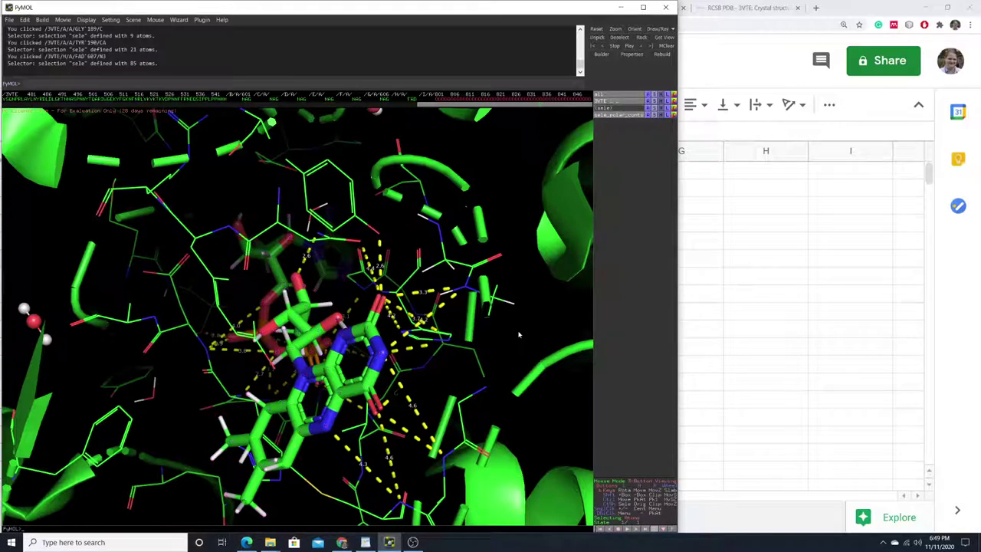
pyautogui.click(381, 352)
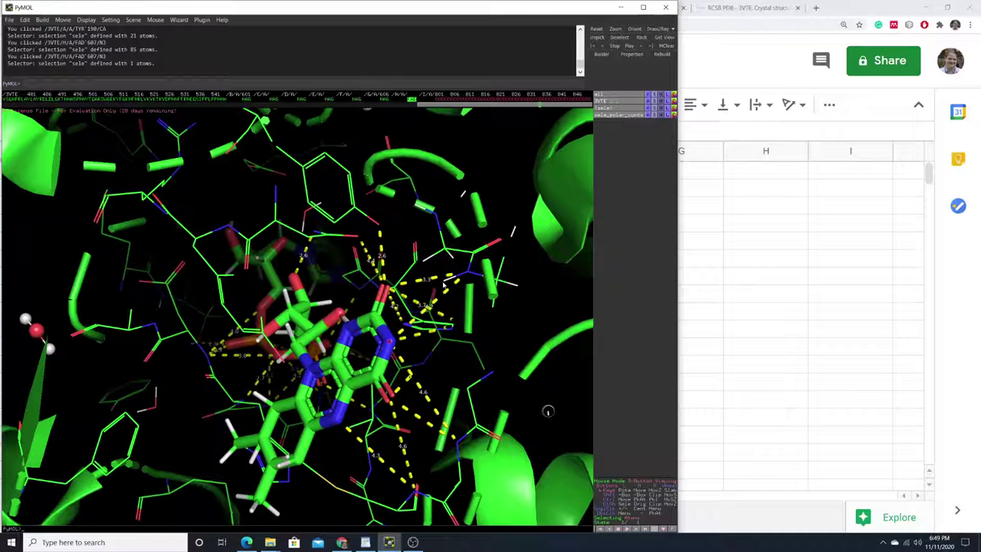
pyautogui.click(444, 282)
pyautogui.moveTo(547, 411); pyautogui.dragTo(516, 416)
pyautogui.moveTo(423, 368)
pyautogui.mouseDown()
pyautogui.moveTo(409, 368)
pyautogui.moveTo(406, 347)
pyautogui.moveTo(429, 376)
pyautogui.mouseUp()
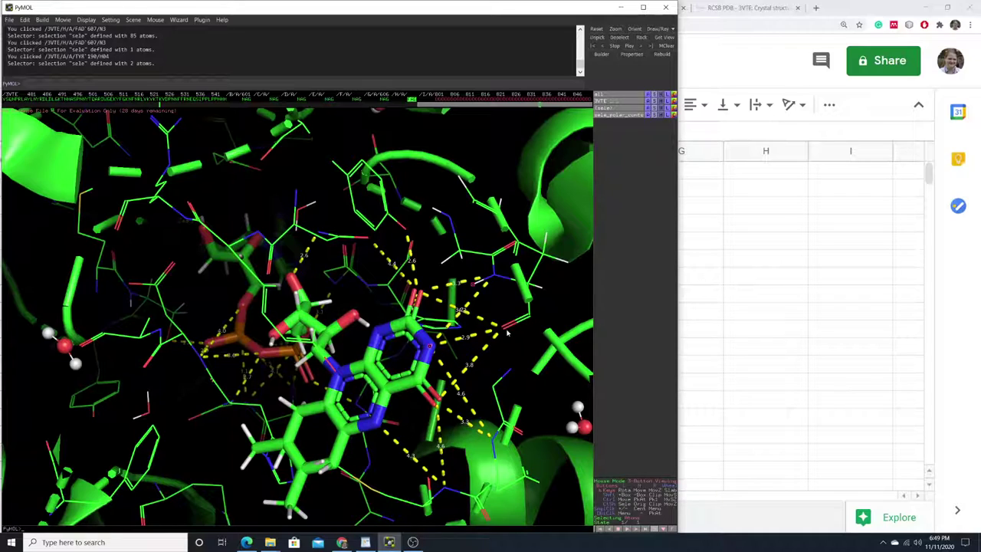
# Step: Identify the residue oxygen at the far end of the 2.9 angstrom contact and the FAD ring atoms facing it
pyautogui.click(505, 328)
pyautogui.moveTo(469, 342); pyautogui.dragTo(487, 331)
pyautogui.click(455, 334)
pyautogui.click(414, 379)
pyautogui.click(456, 332)
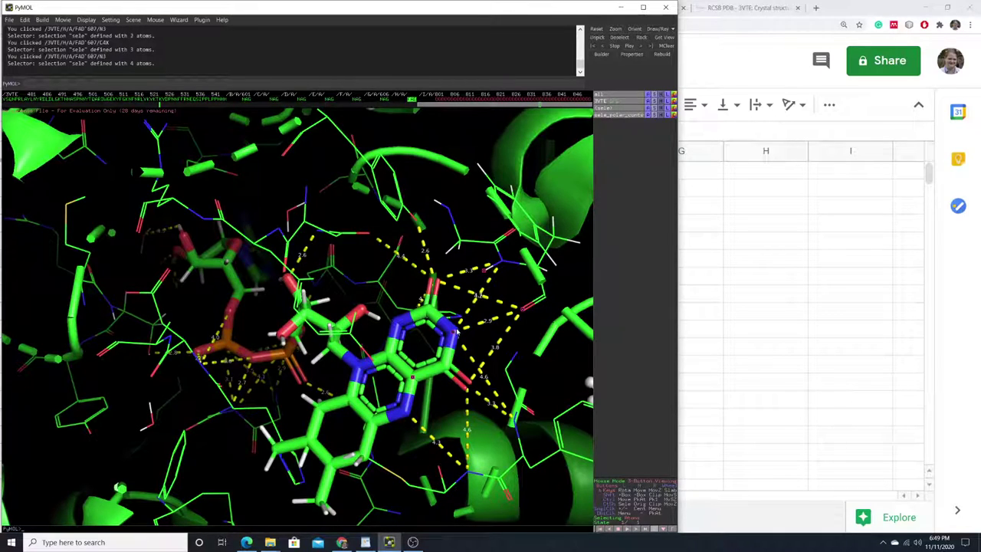
# Step: Try to add hydrogens to the selected atoms, clear the selection, and view the whole FAD with its contacts from another side
pyautogui.click(649, 110)
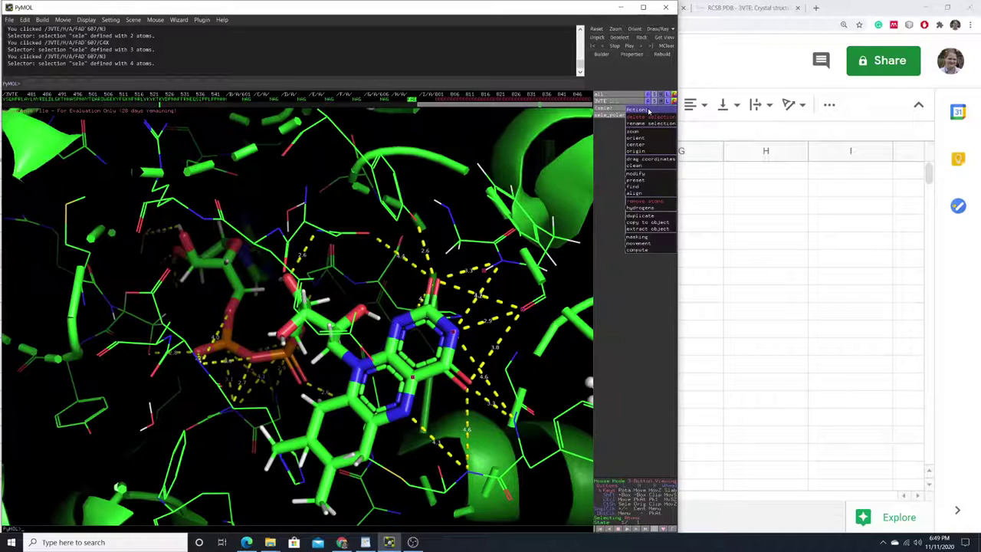
pyautogui.moveTo(633, 209)
pyautogui.click(584, 225)
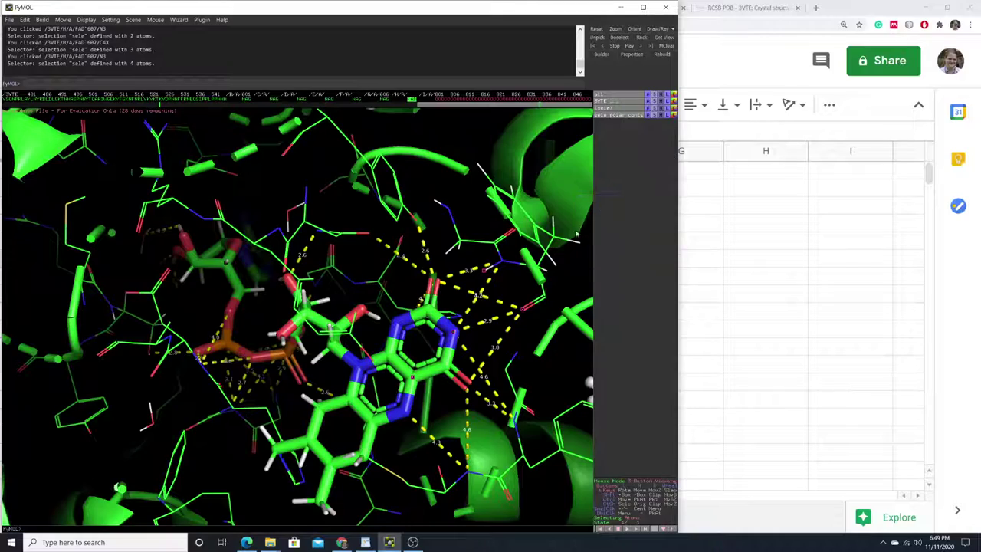
pyautogui.moveTo(584, 225); pyautogui.dragTo(283, 429)
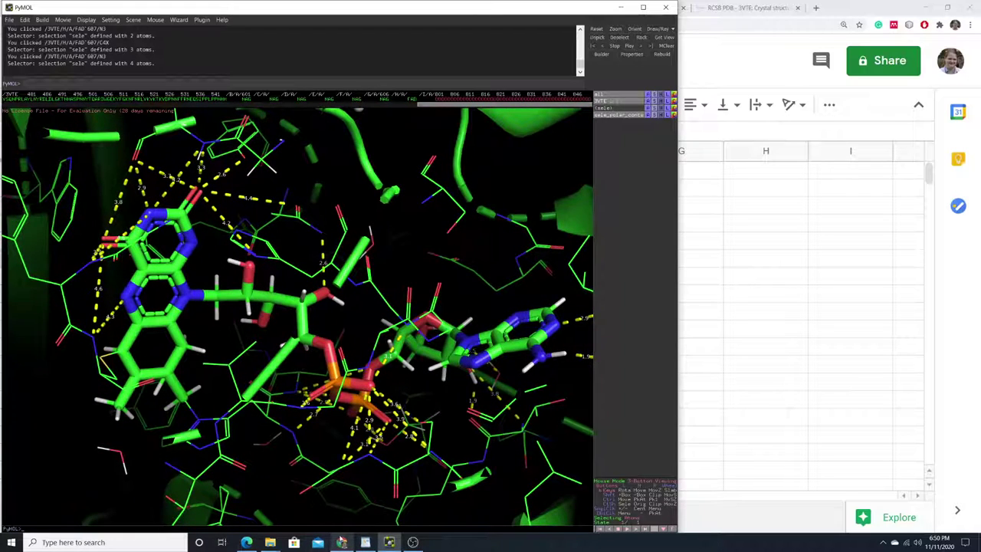
pyautogui.click(342, 542)
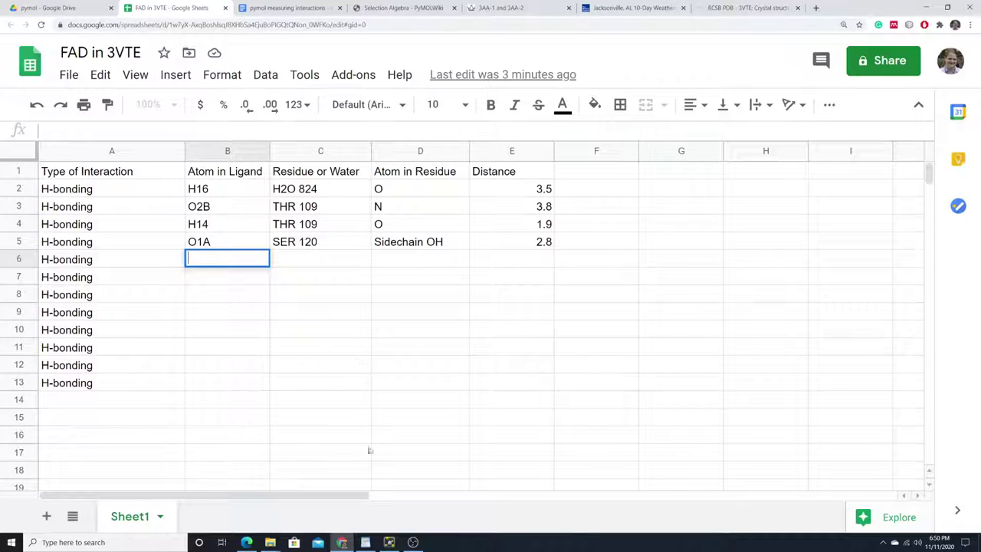
pyautogui.click(413, 542)
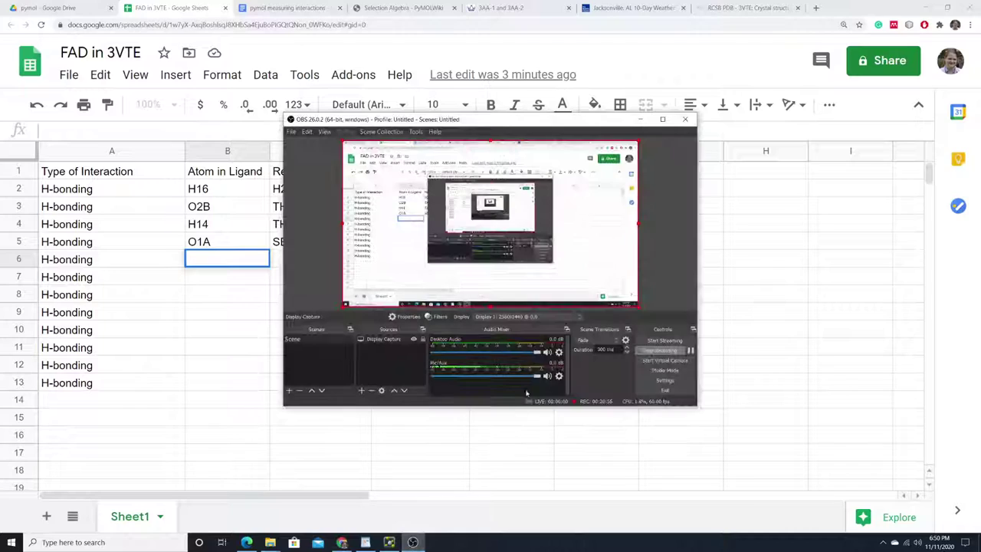